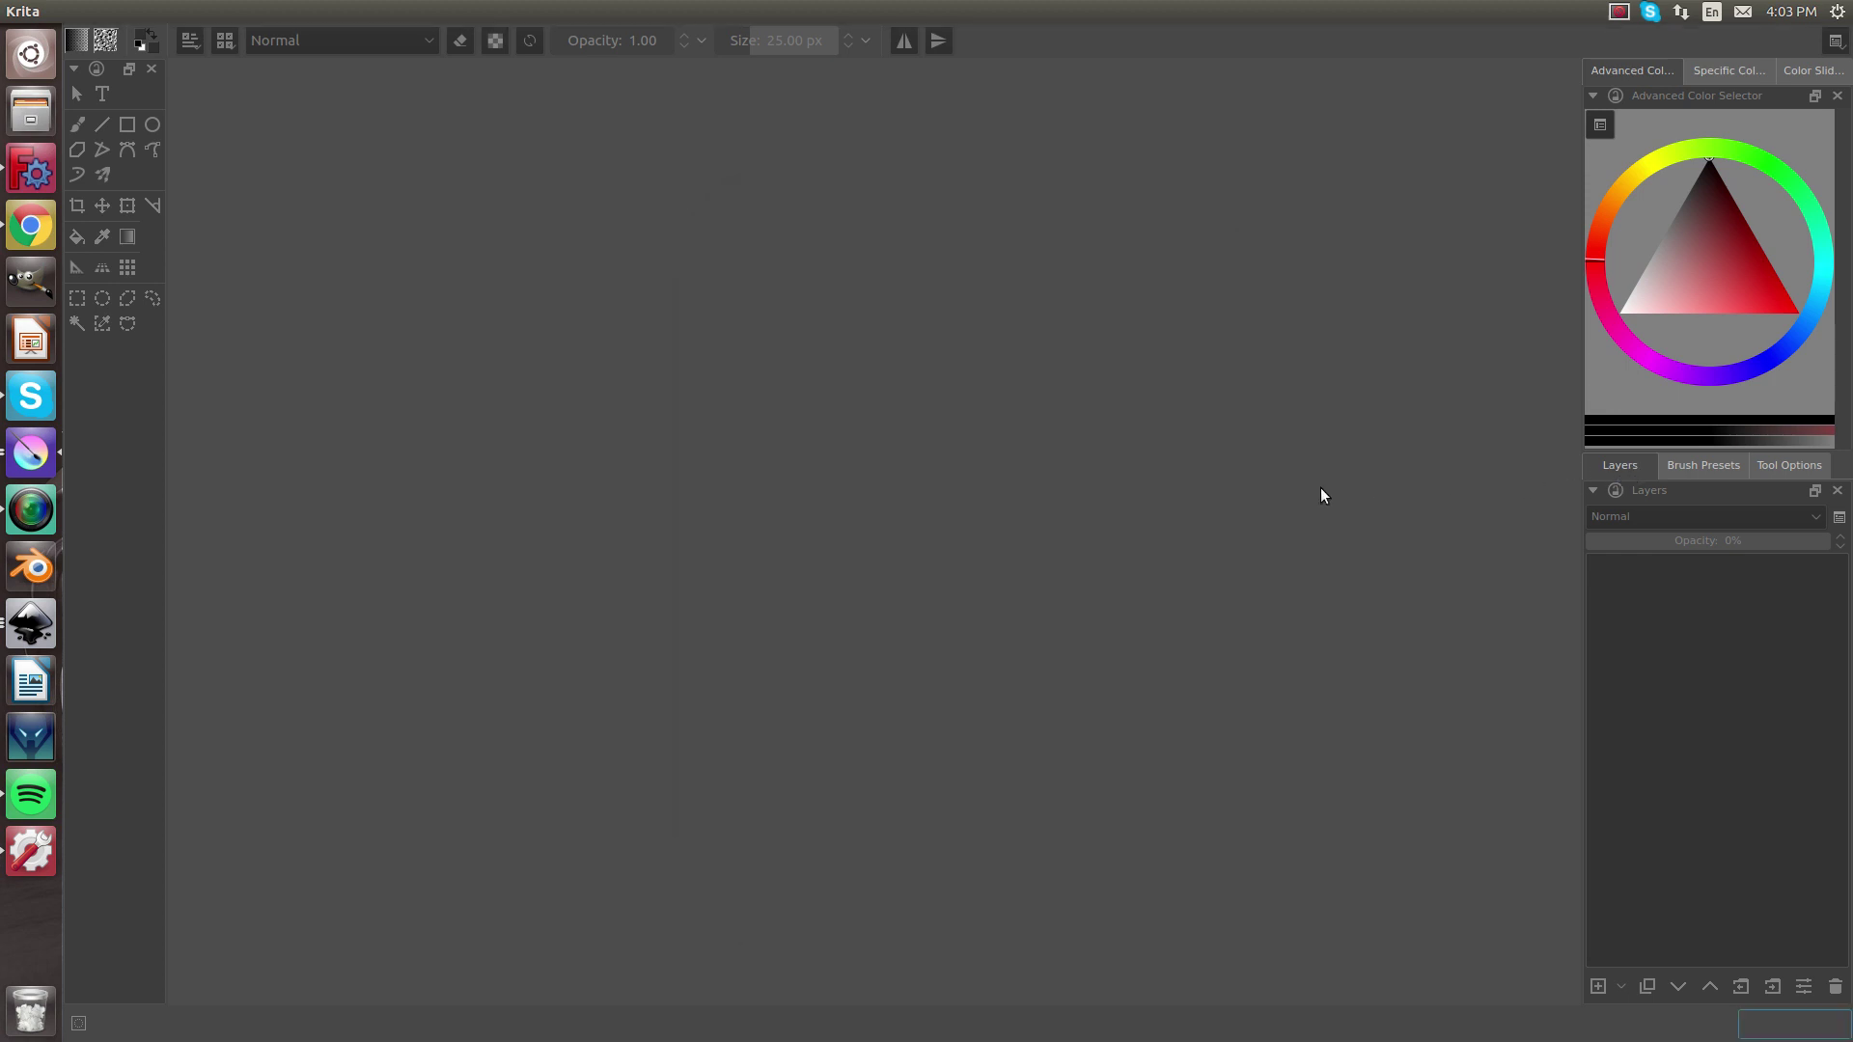
Create a new 1600 × 1200 px document with a white background and two layers
left_click(71, 8)
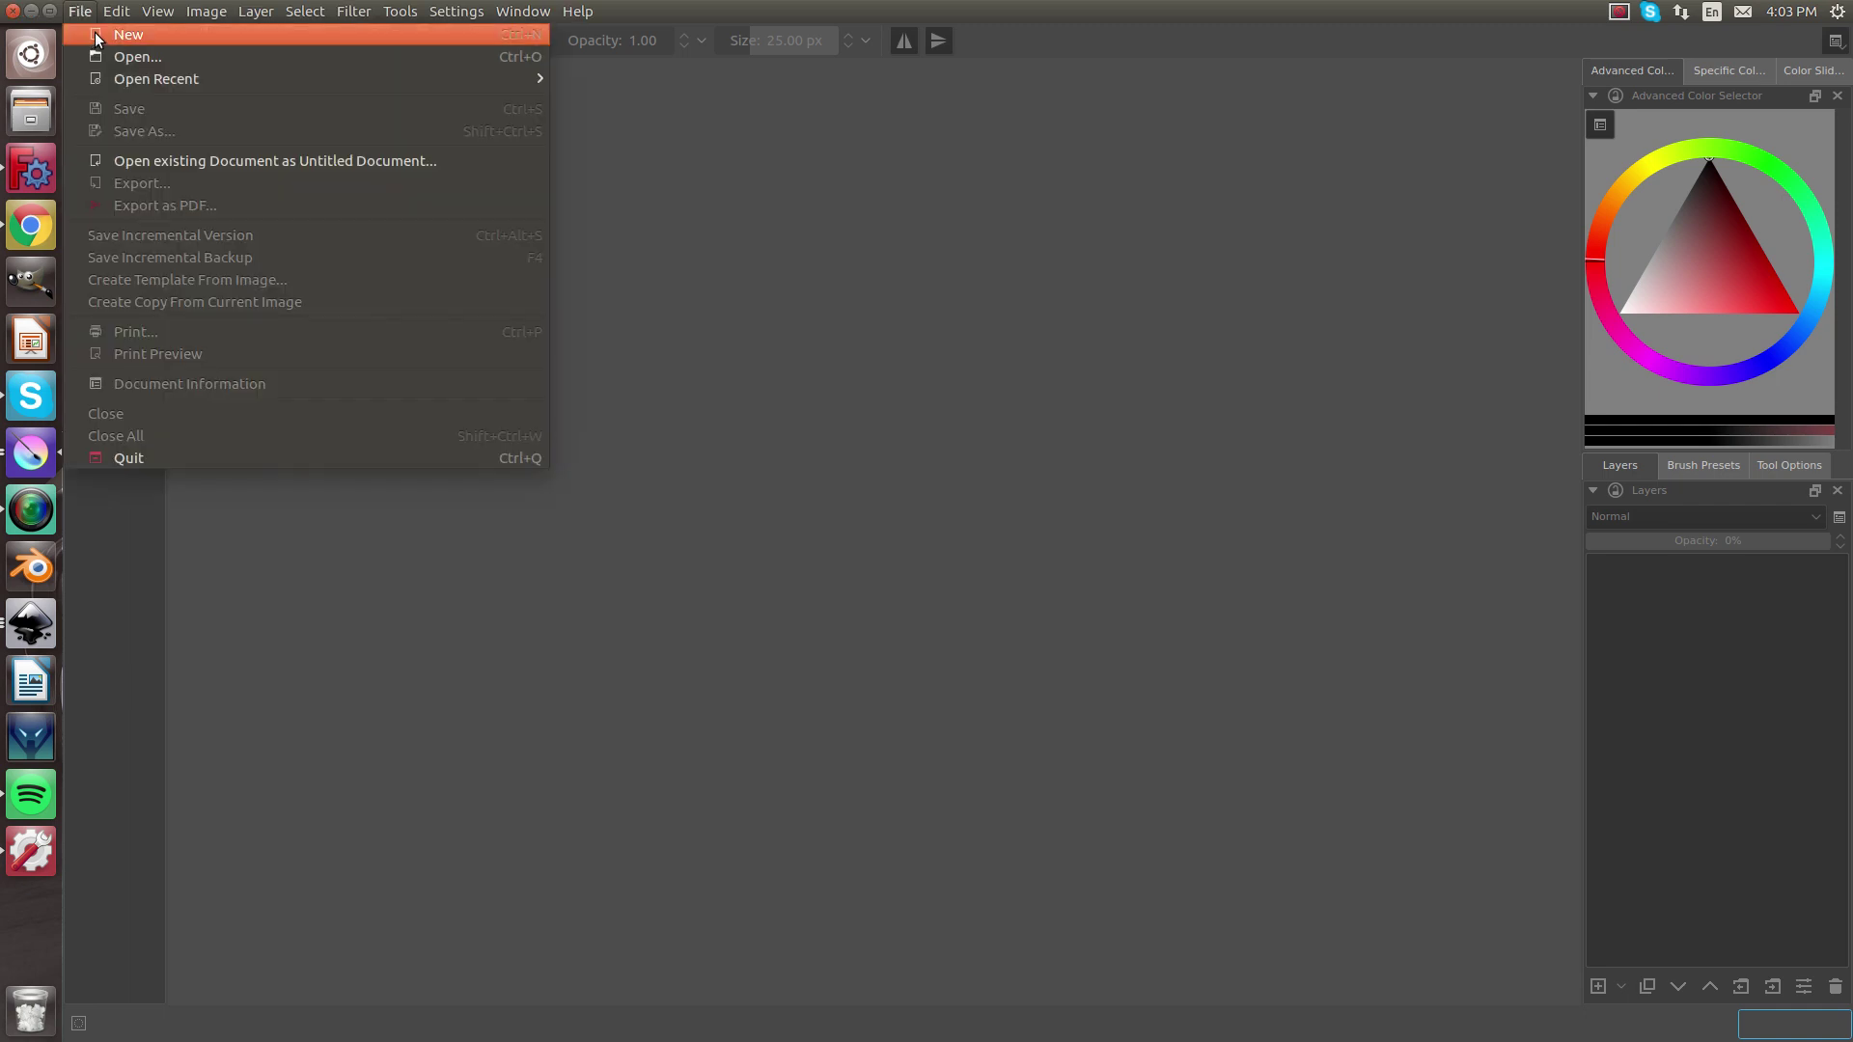
left_click(96, 39)
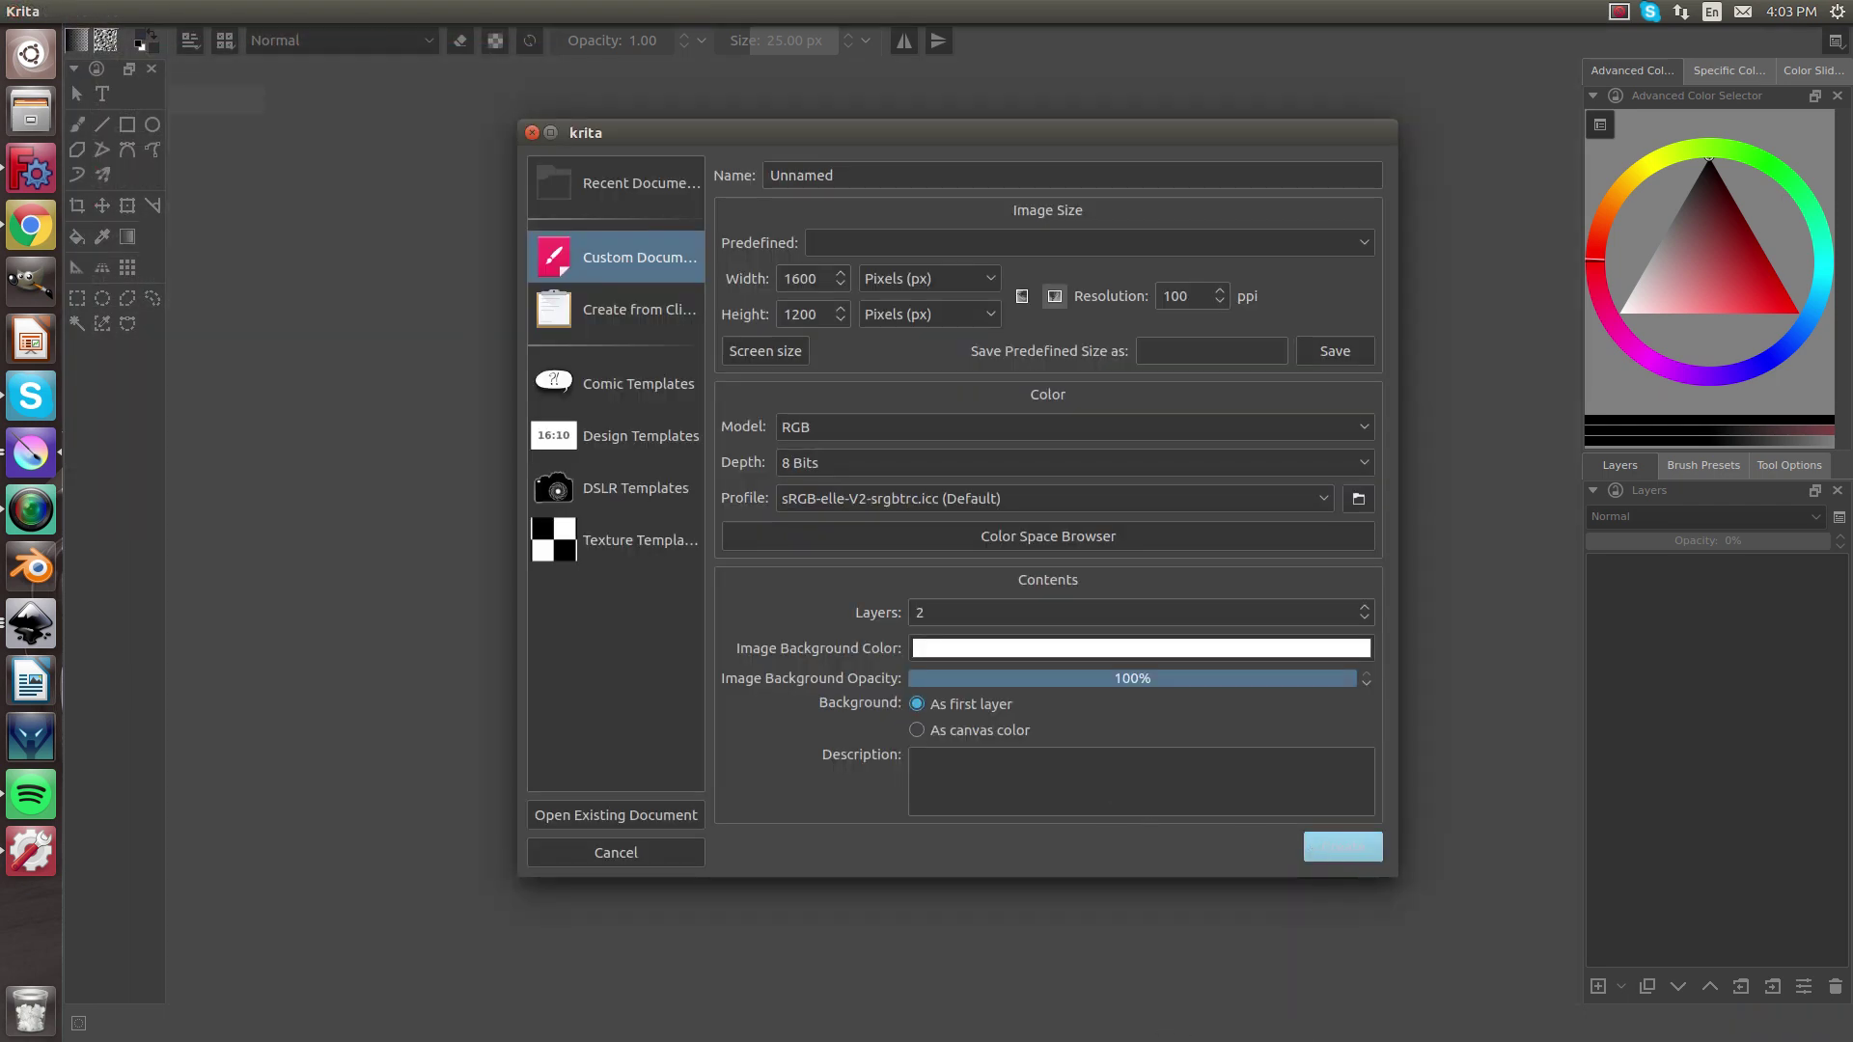
left_click(1342, 846)
scroll(848, 360, "down", 2)
scroll(856, 360, "up", 1)
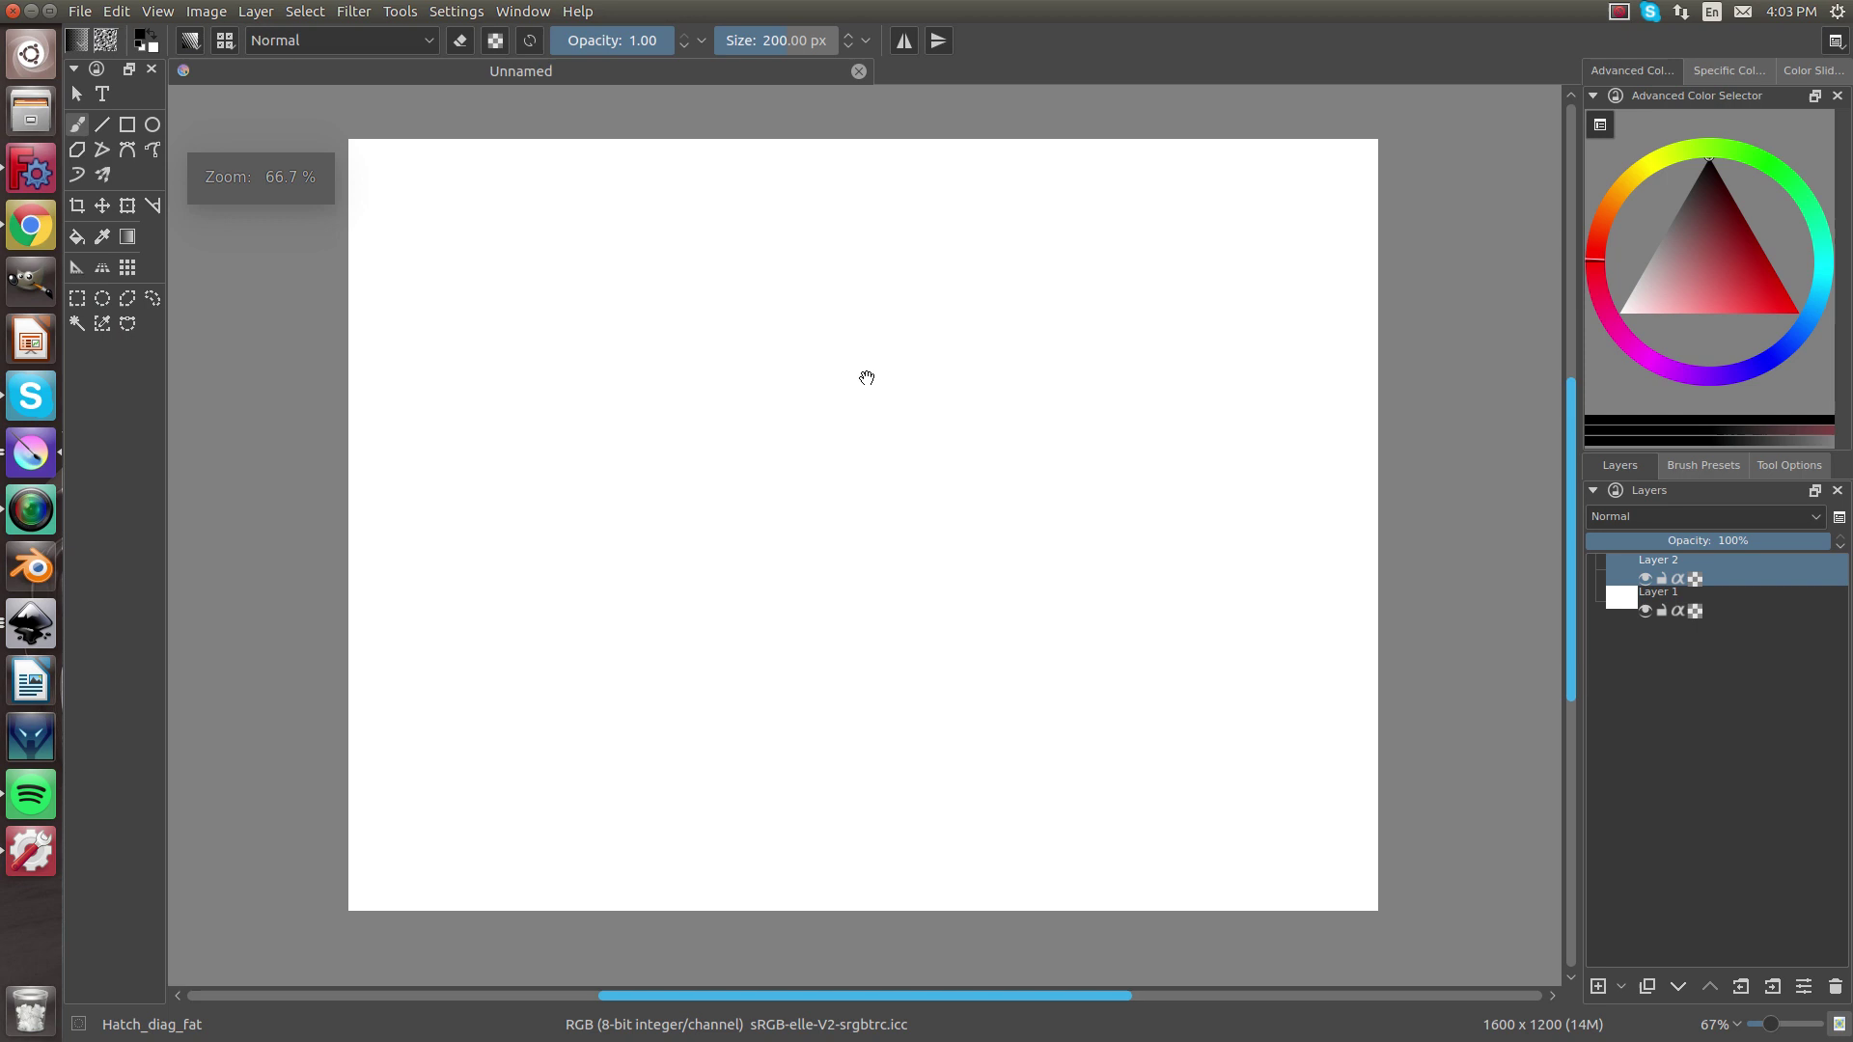
Make Layer 1 active and switch to the Freehand Brush tool
left_click_drag(867, 377, 881, 380)
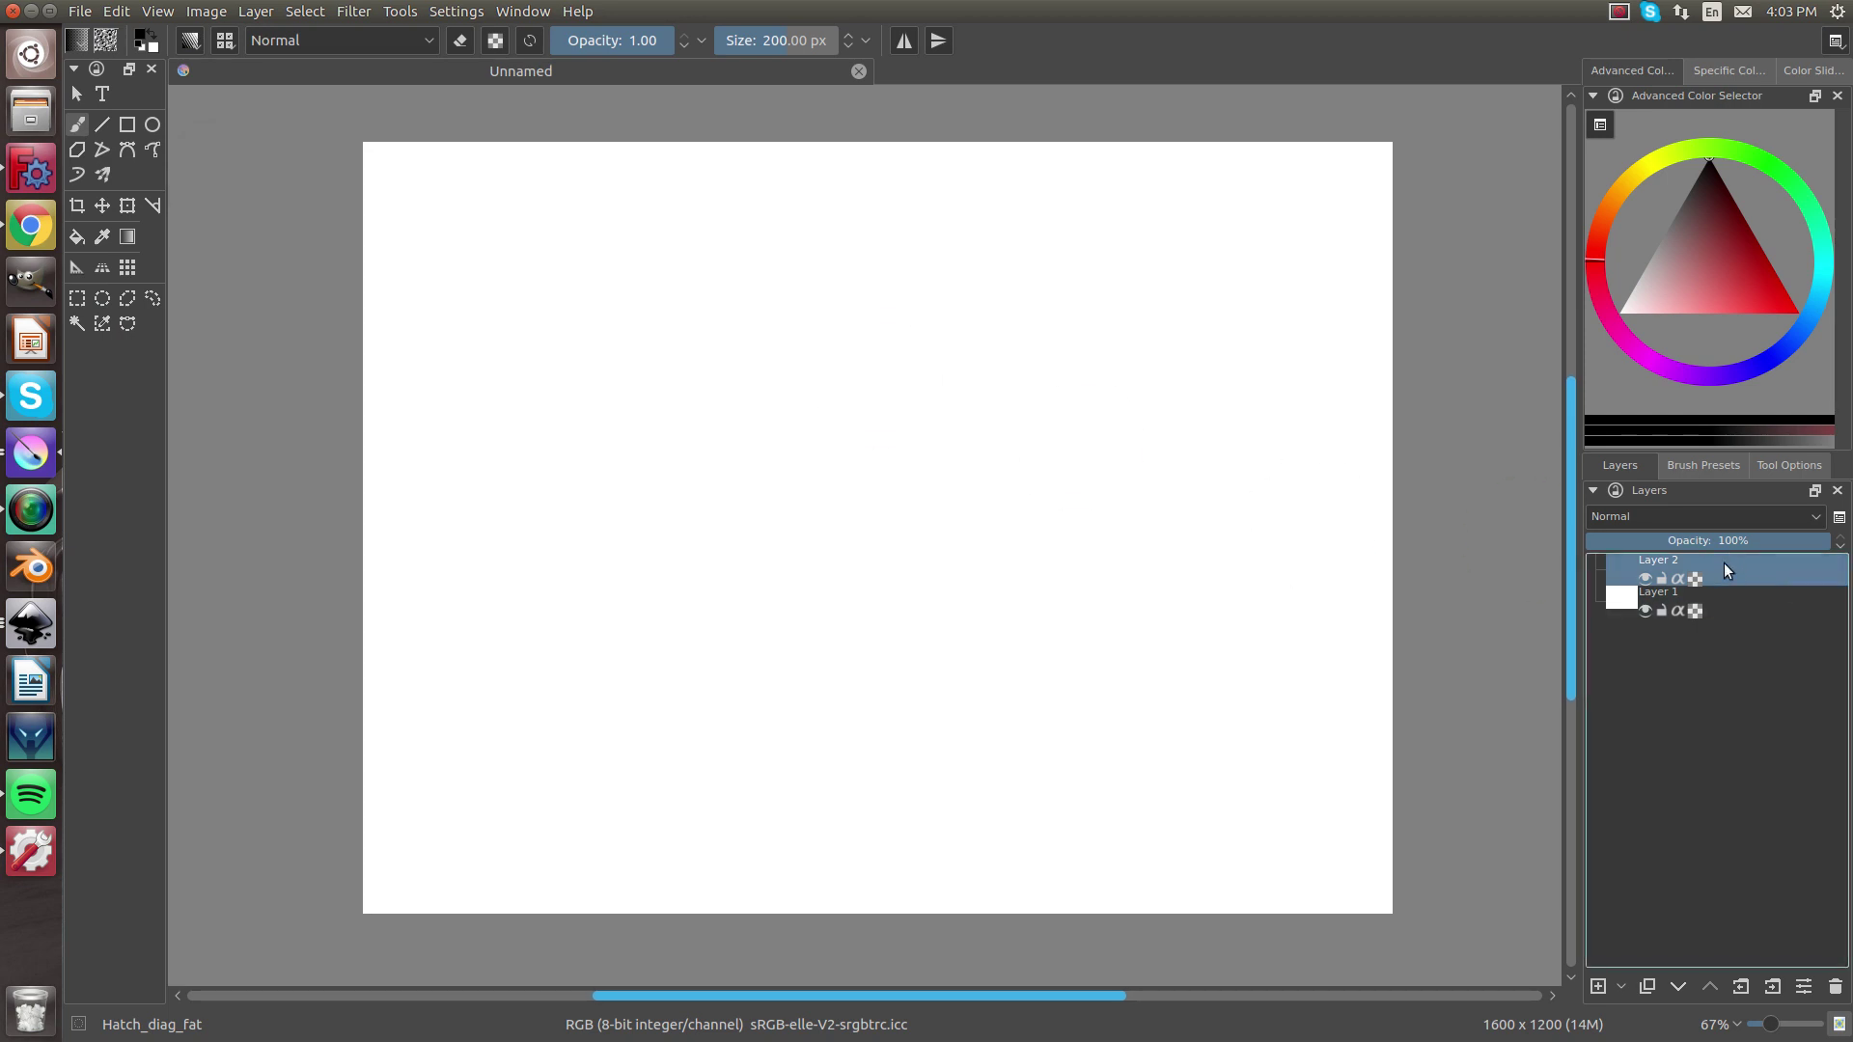
left_click(1669, 596)
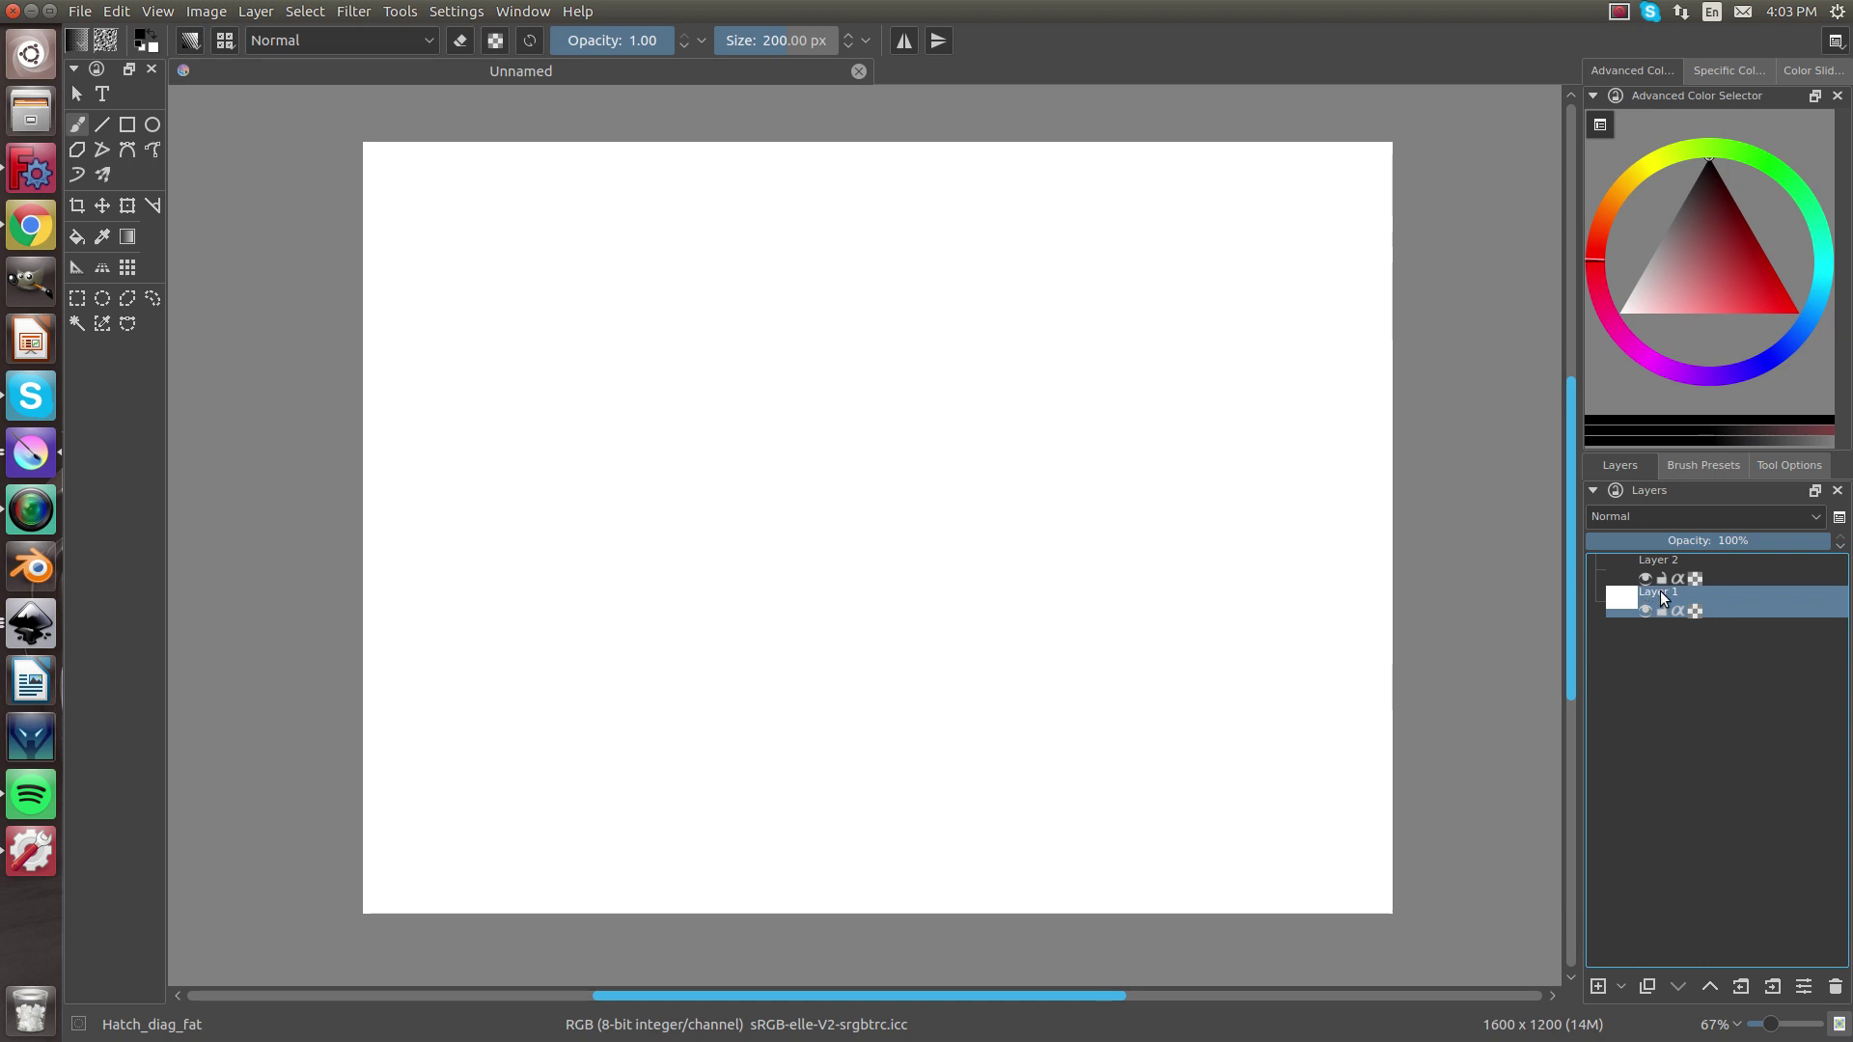
left_click(85, 127)
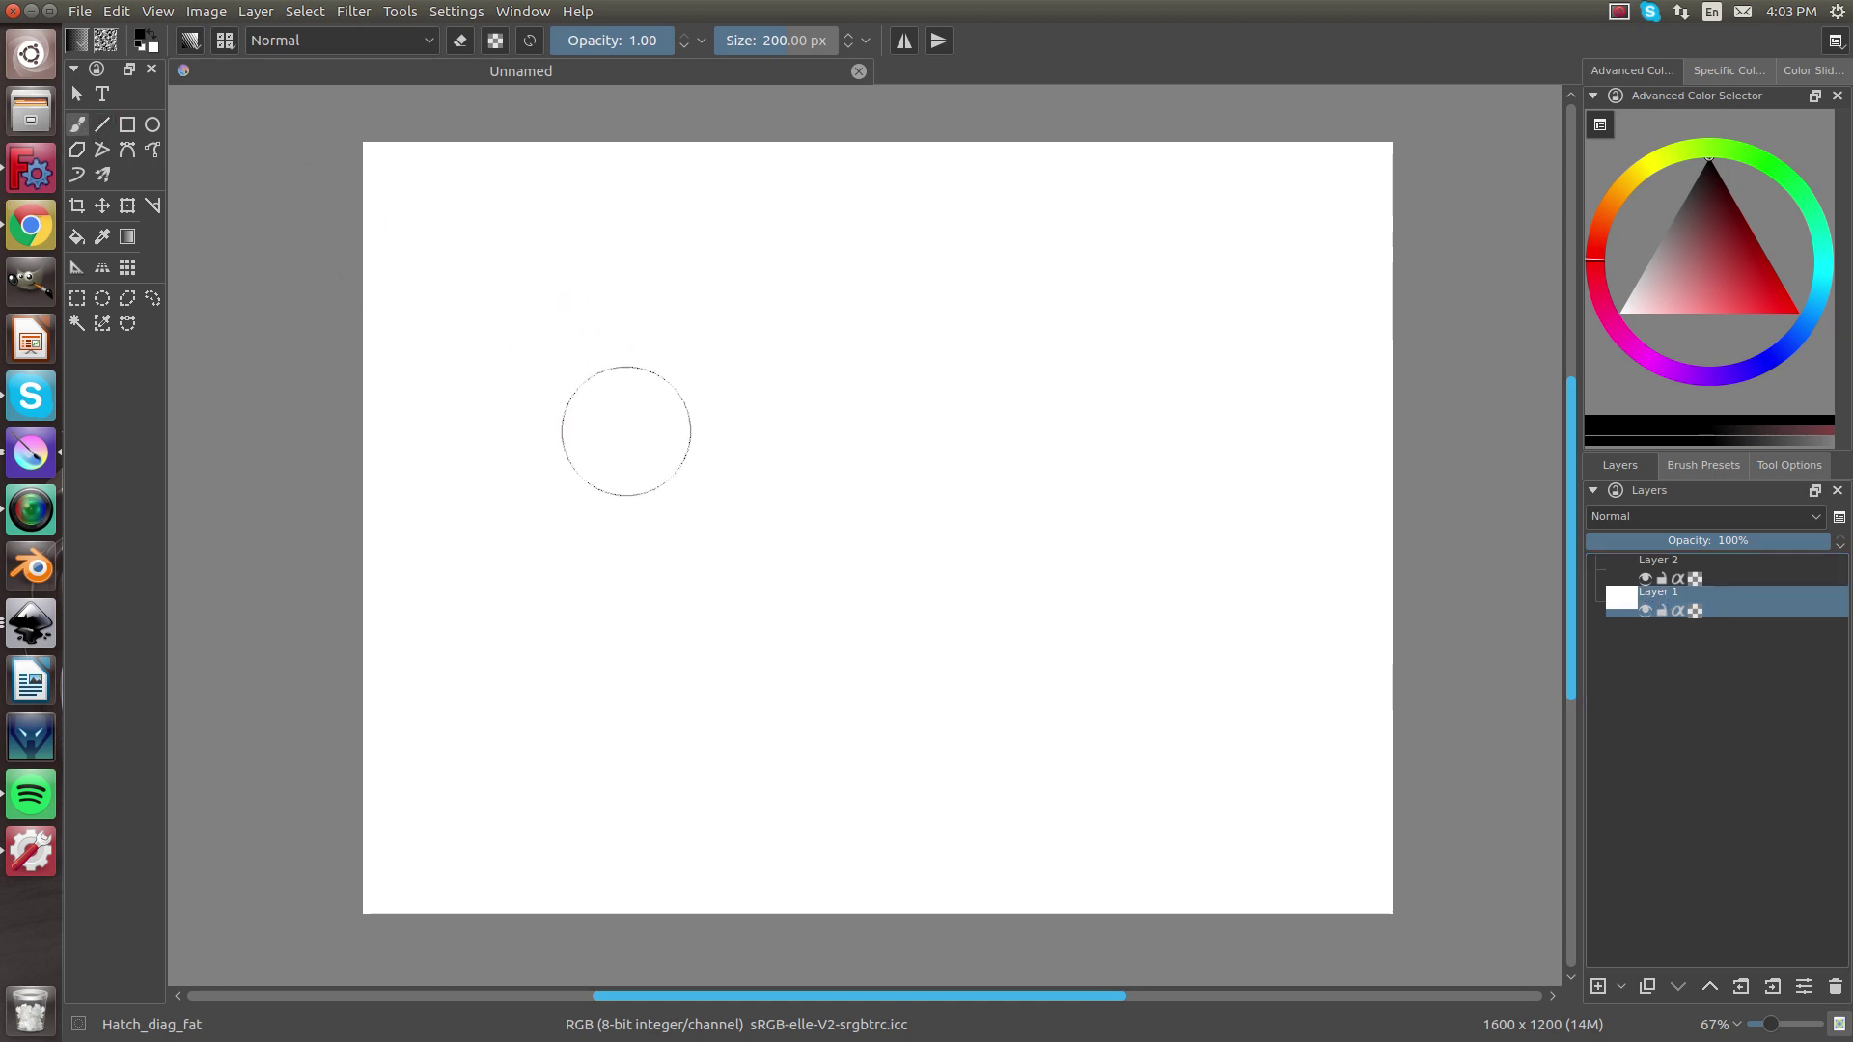
Choose the Bristle_Texture preset and paint two test strokes on the canvas
left_click(1684, 465)
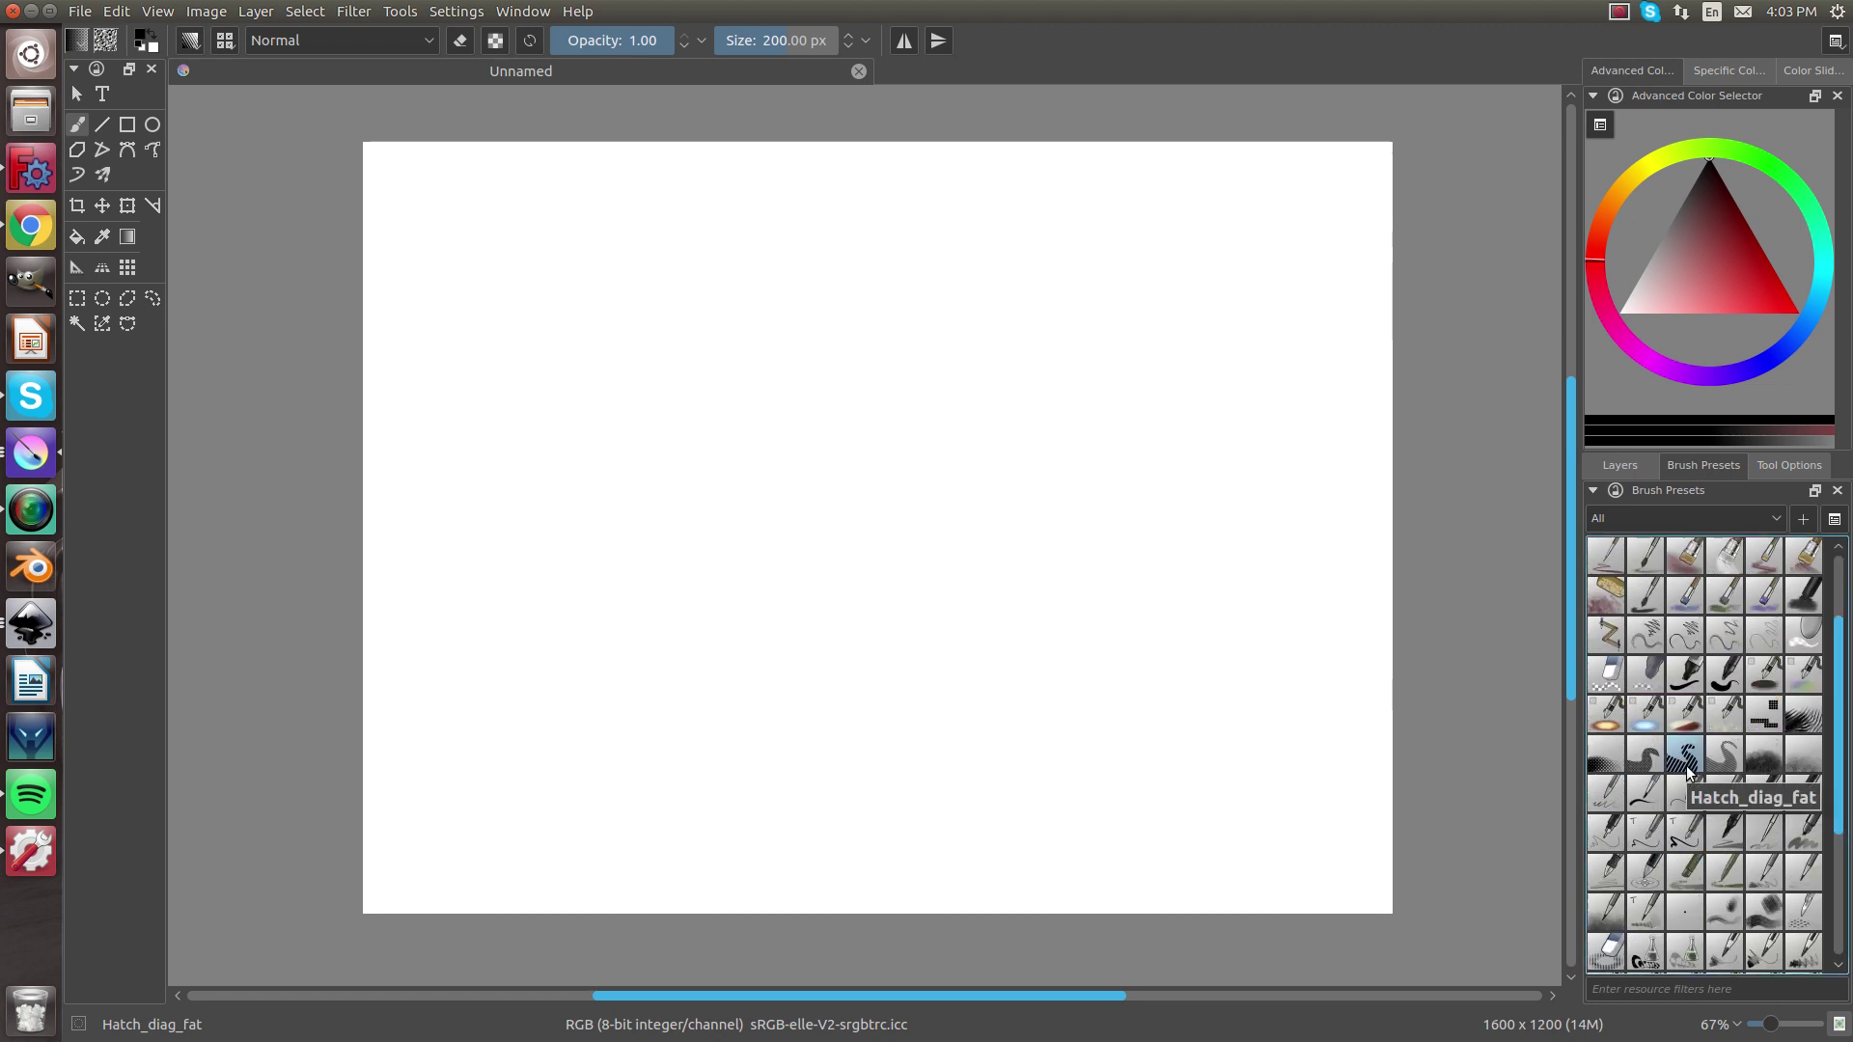
scroll(1687, 769, "down", 2)
scroll(1677, 821, "up", 2)
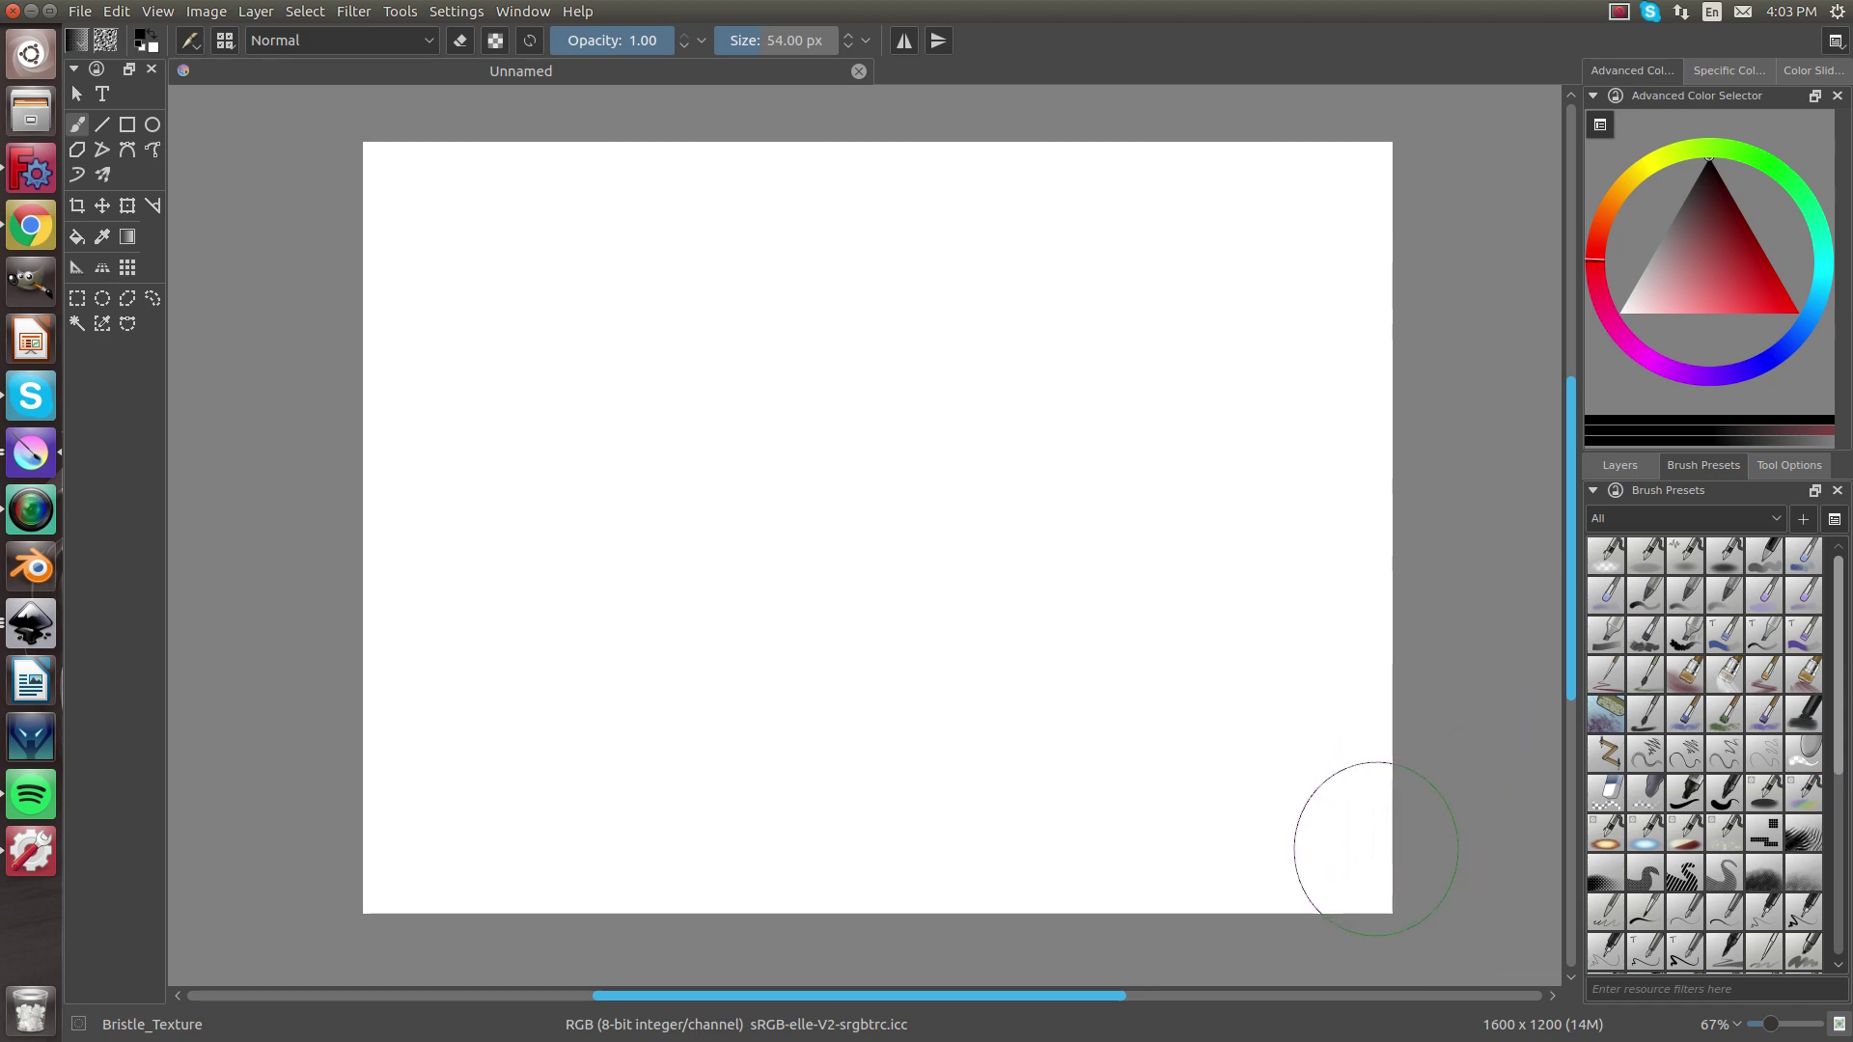
mouse_move(1375, 848)
left_mouse_down()
mouse_move(785, 836)
mouse_move(290, 778)
mouse_move(994, 728)
mouse_move(1205, 584)
mouse_move(207, 599)
mouse_move(386, 435)
mouse_move(1389, 280)
mouse_move(444, 183)
left_mouse_up()
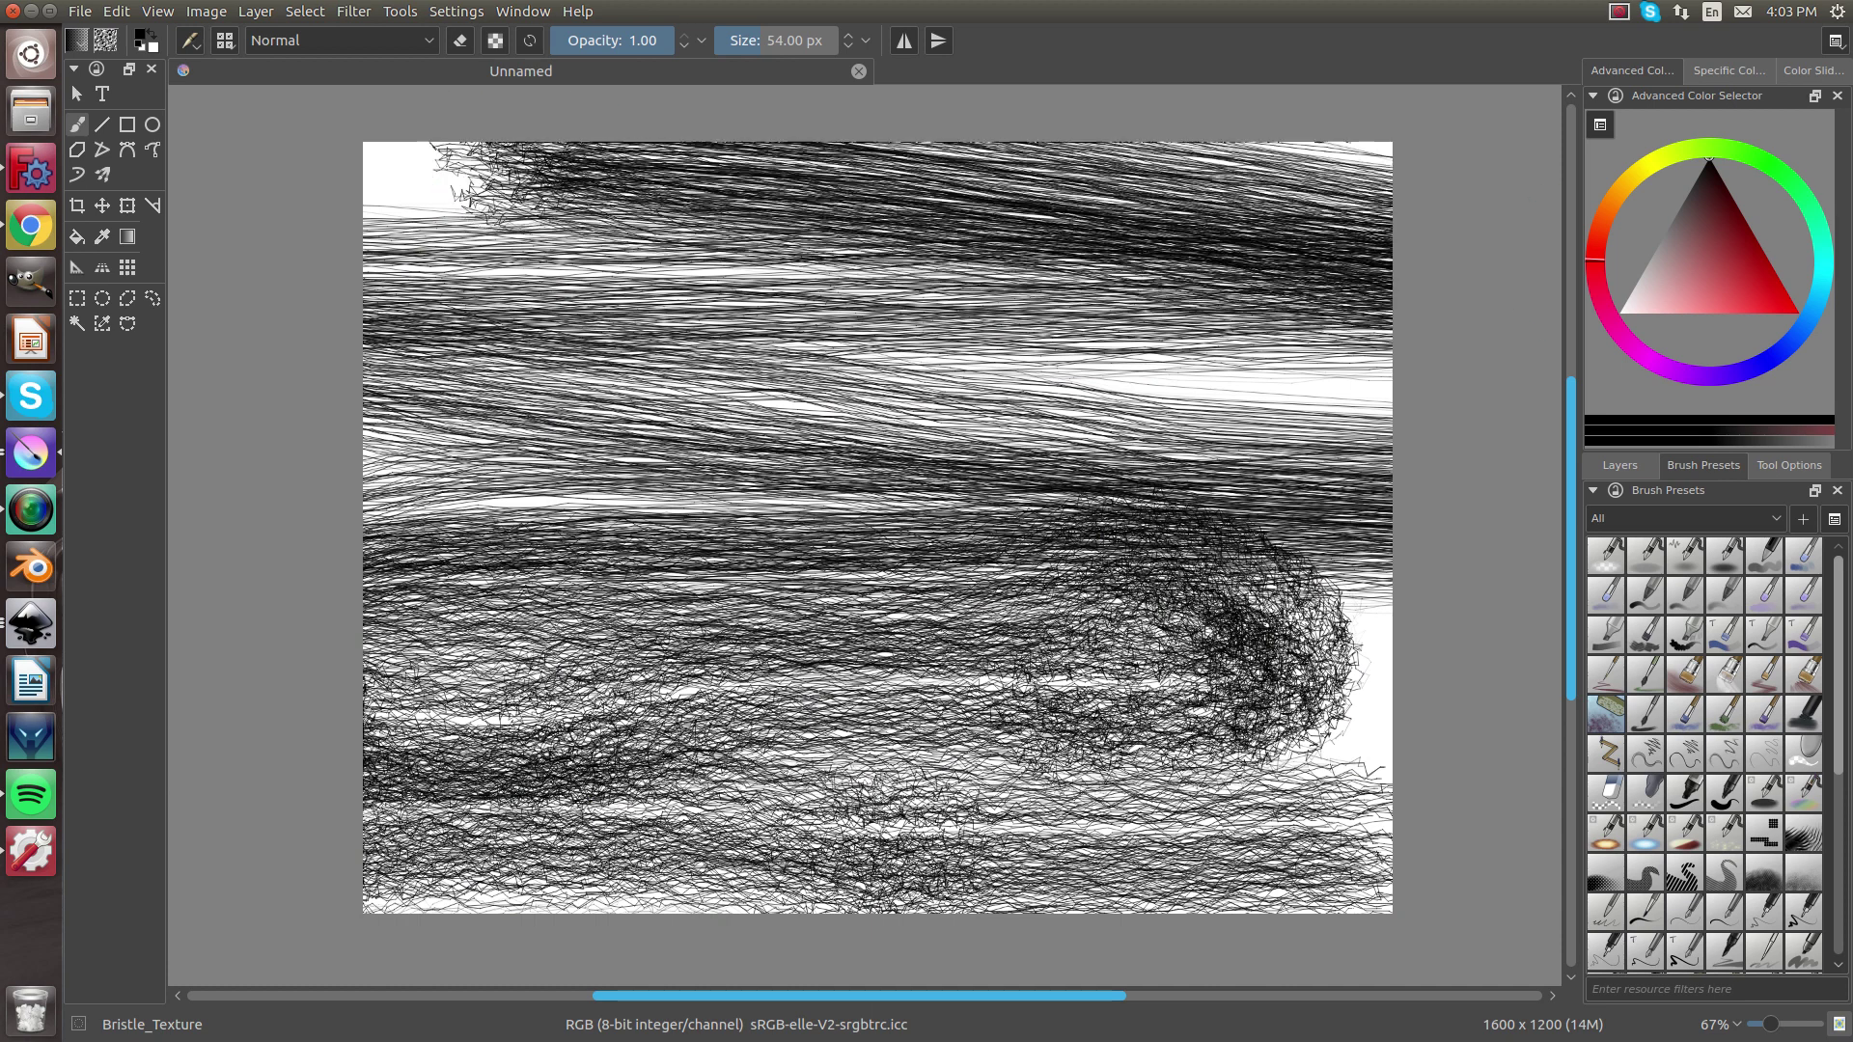
left_click_drag(1380, 502, 1331, 678)
Clear the test strokes with Delete and browse the brush presets list
key("Delete")
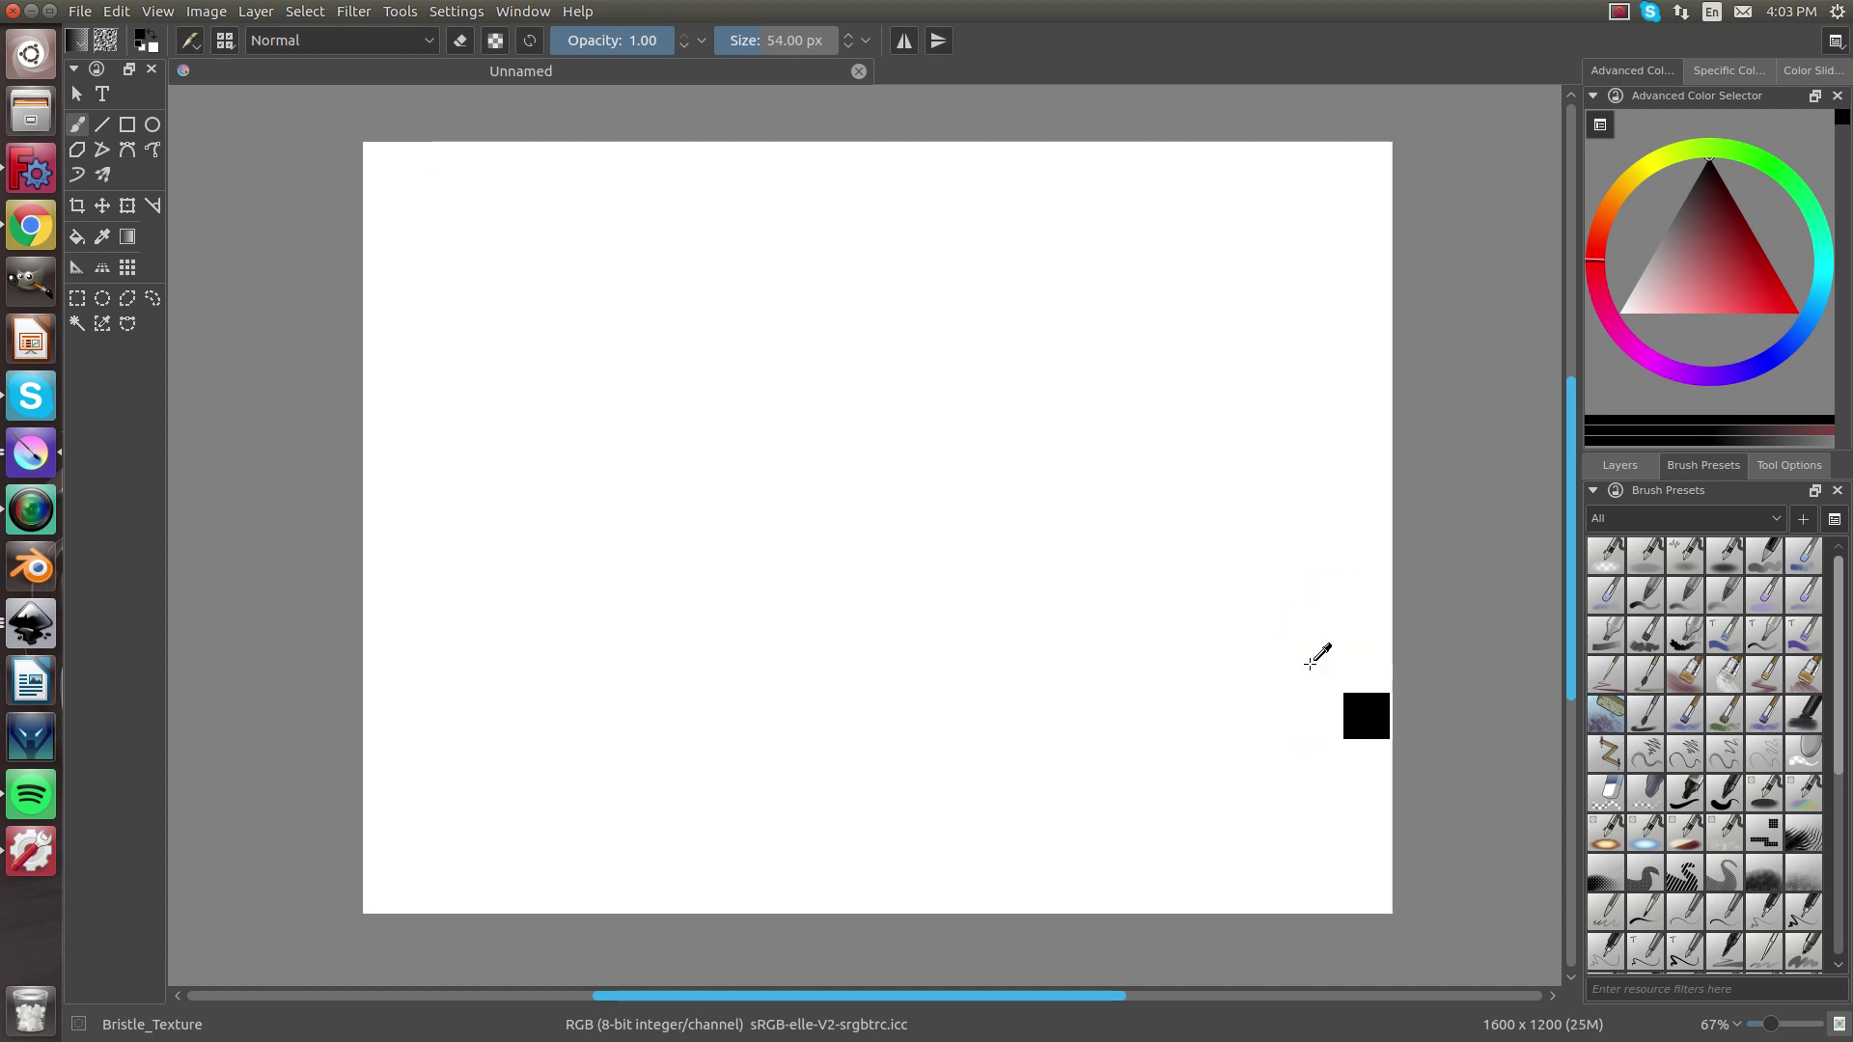
scroll(1695, 778, "down", 1)
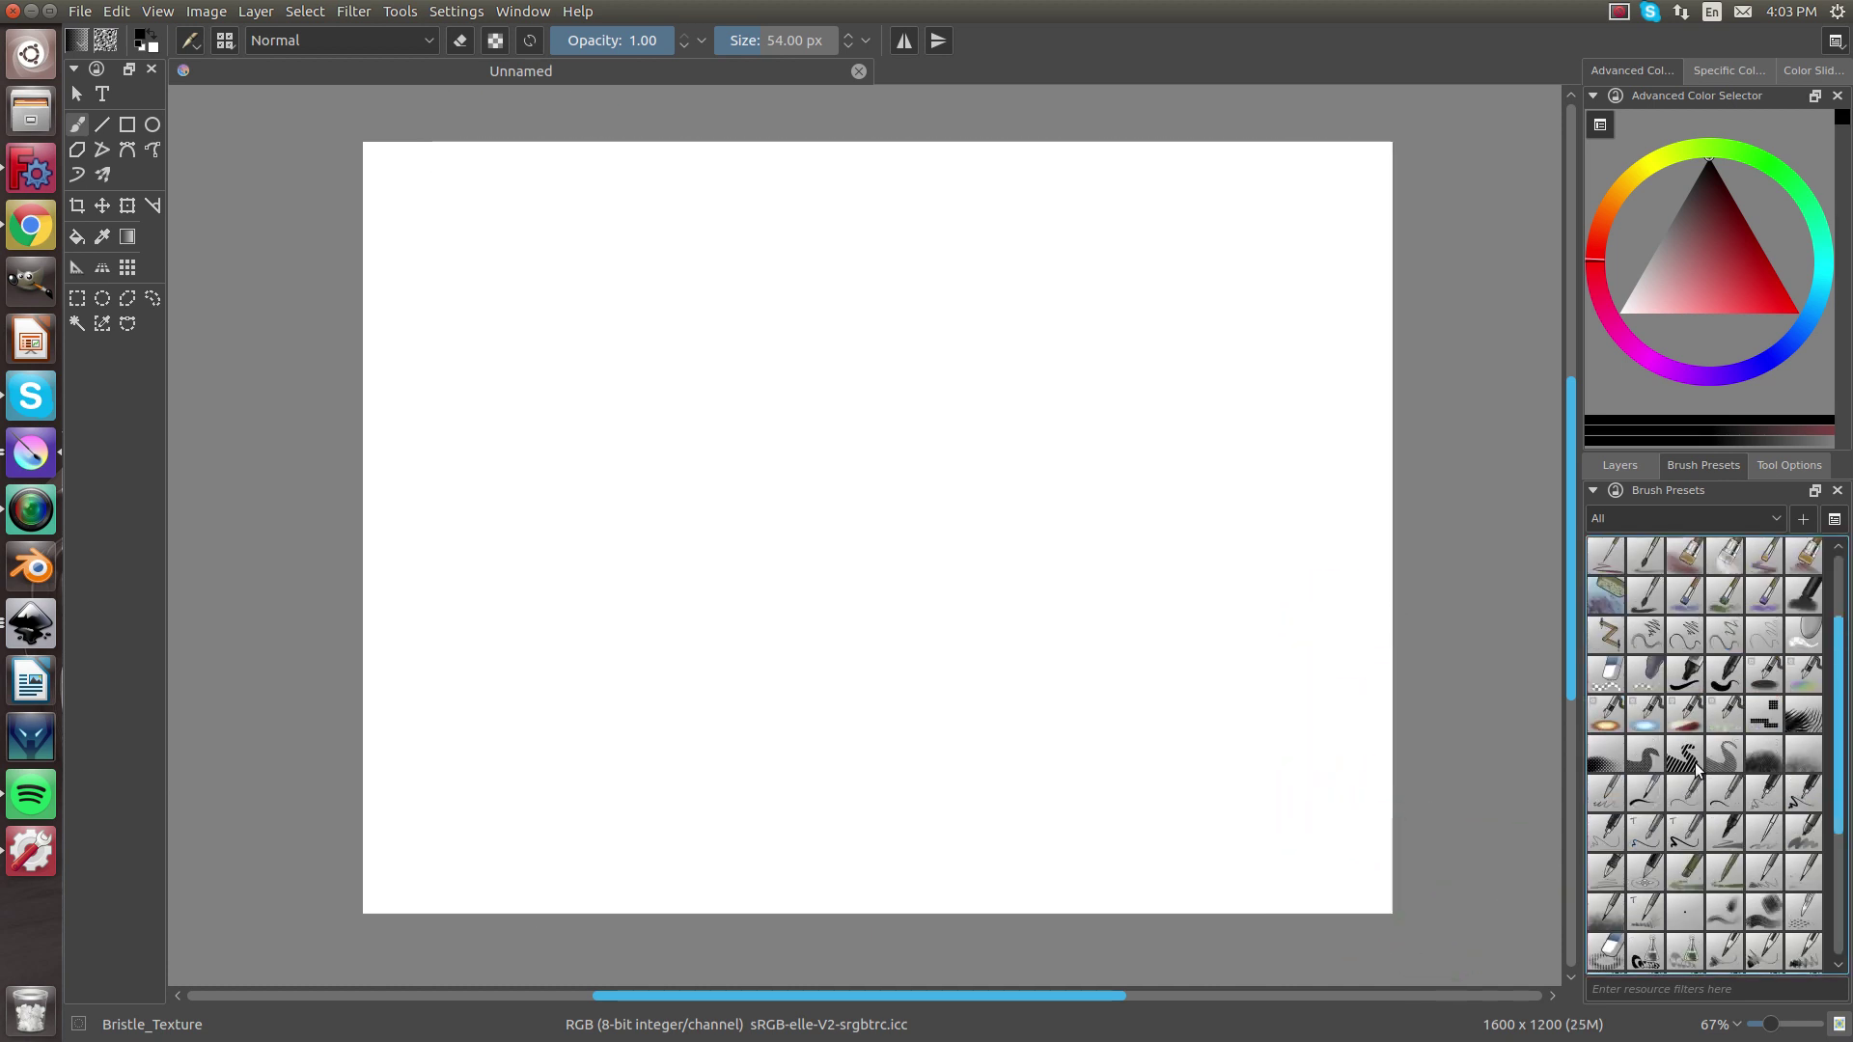
scroll(1676, 772, "up", 1)
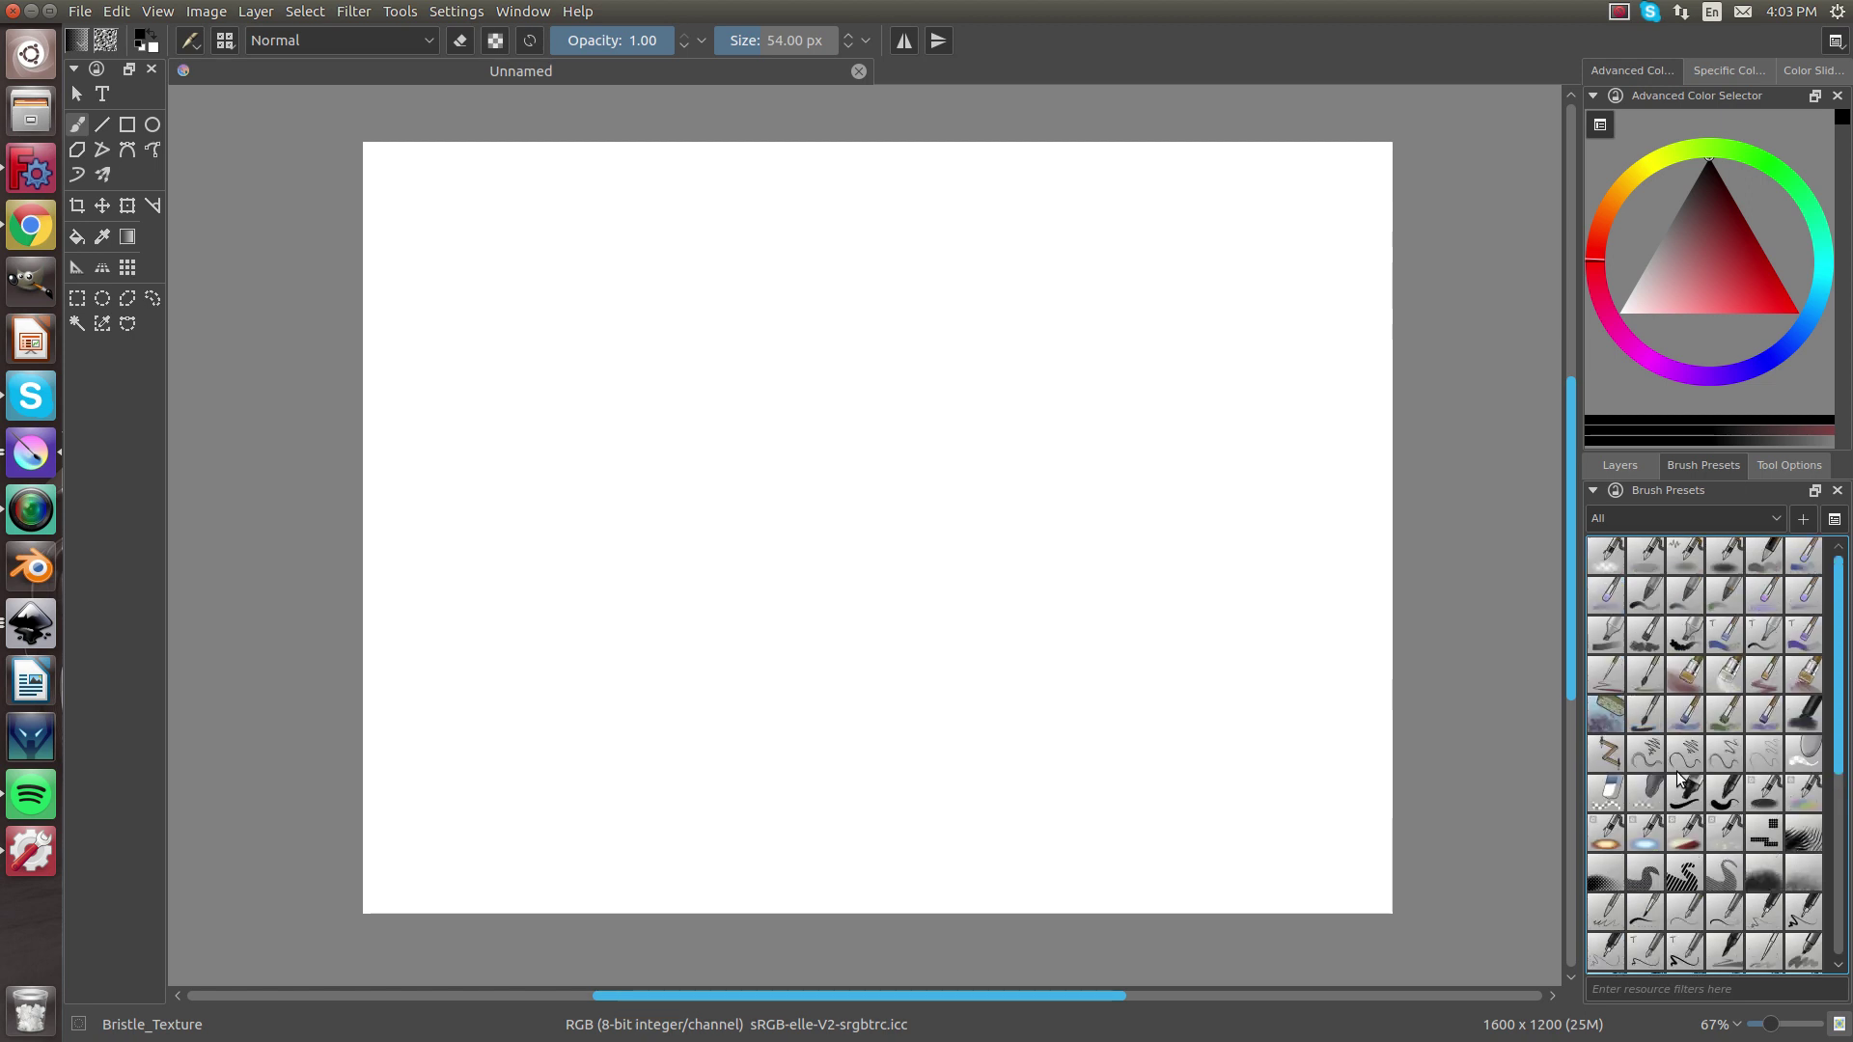
scroll(1696, 749, "down", 3)
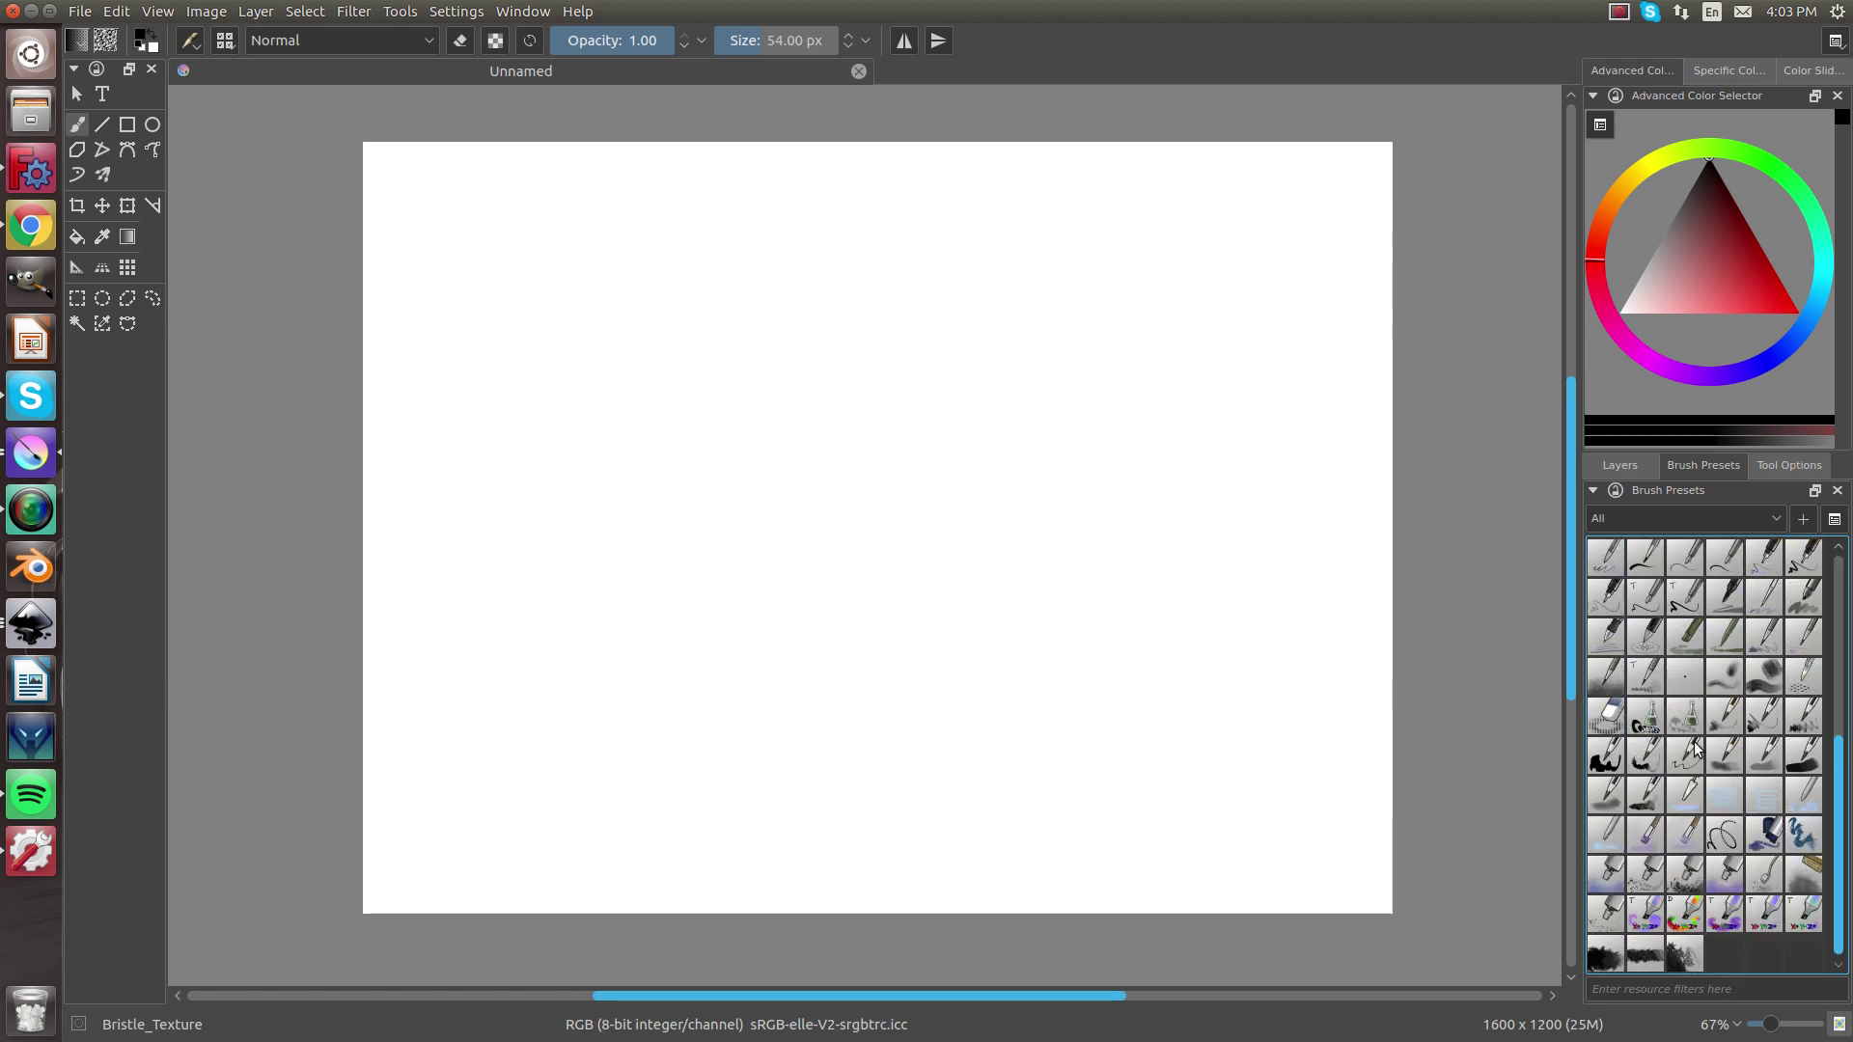
Try the Special_particles_crazy brush with two arcing strokes across the canvas
left_click(1801, 864)
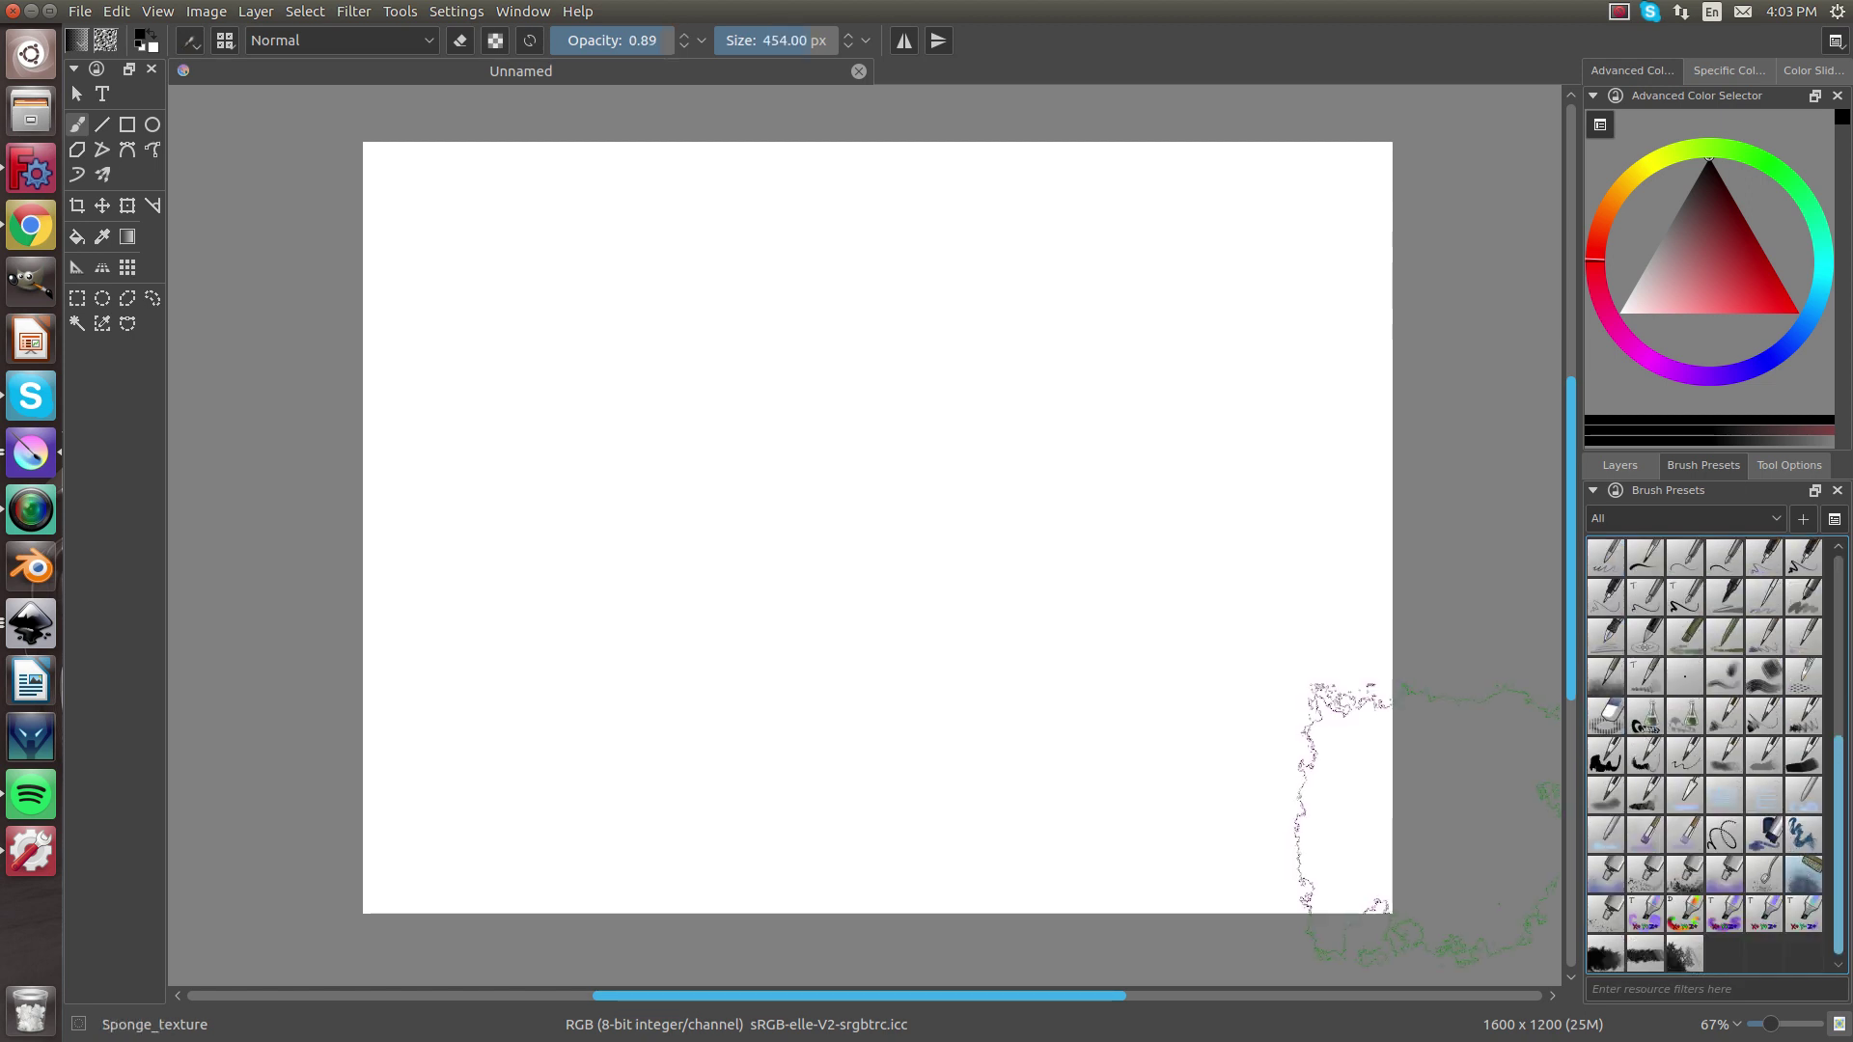
left_click(1799, 843)
mouse_move(1298, 748)
left_mouse_down()
mouse_move(1275, 690)
mouse_move(940, 625)
mouse_move(687, 659)
mouse_move(645, 752)
mouse_move(400, 810)
mouse_move(393, 876)
mouse_move(638, 930)
mouse_move(877, 834)
mouse_move(1094, 807)
mouse_move(1192, 844)
mouse_move(1183, 957)
mouse_move(795, 922)
mouse_move(1086, 882)
mouse_move(1342, 749)
mouse_move(1358, 684)
mouse_move(1231, 556)
mouse_move(1119, 532)
mouse_move(210, 557)
mouse_move(1272, 443)
left_mouse_up()
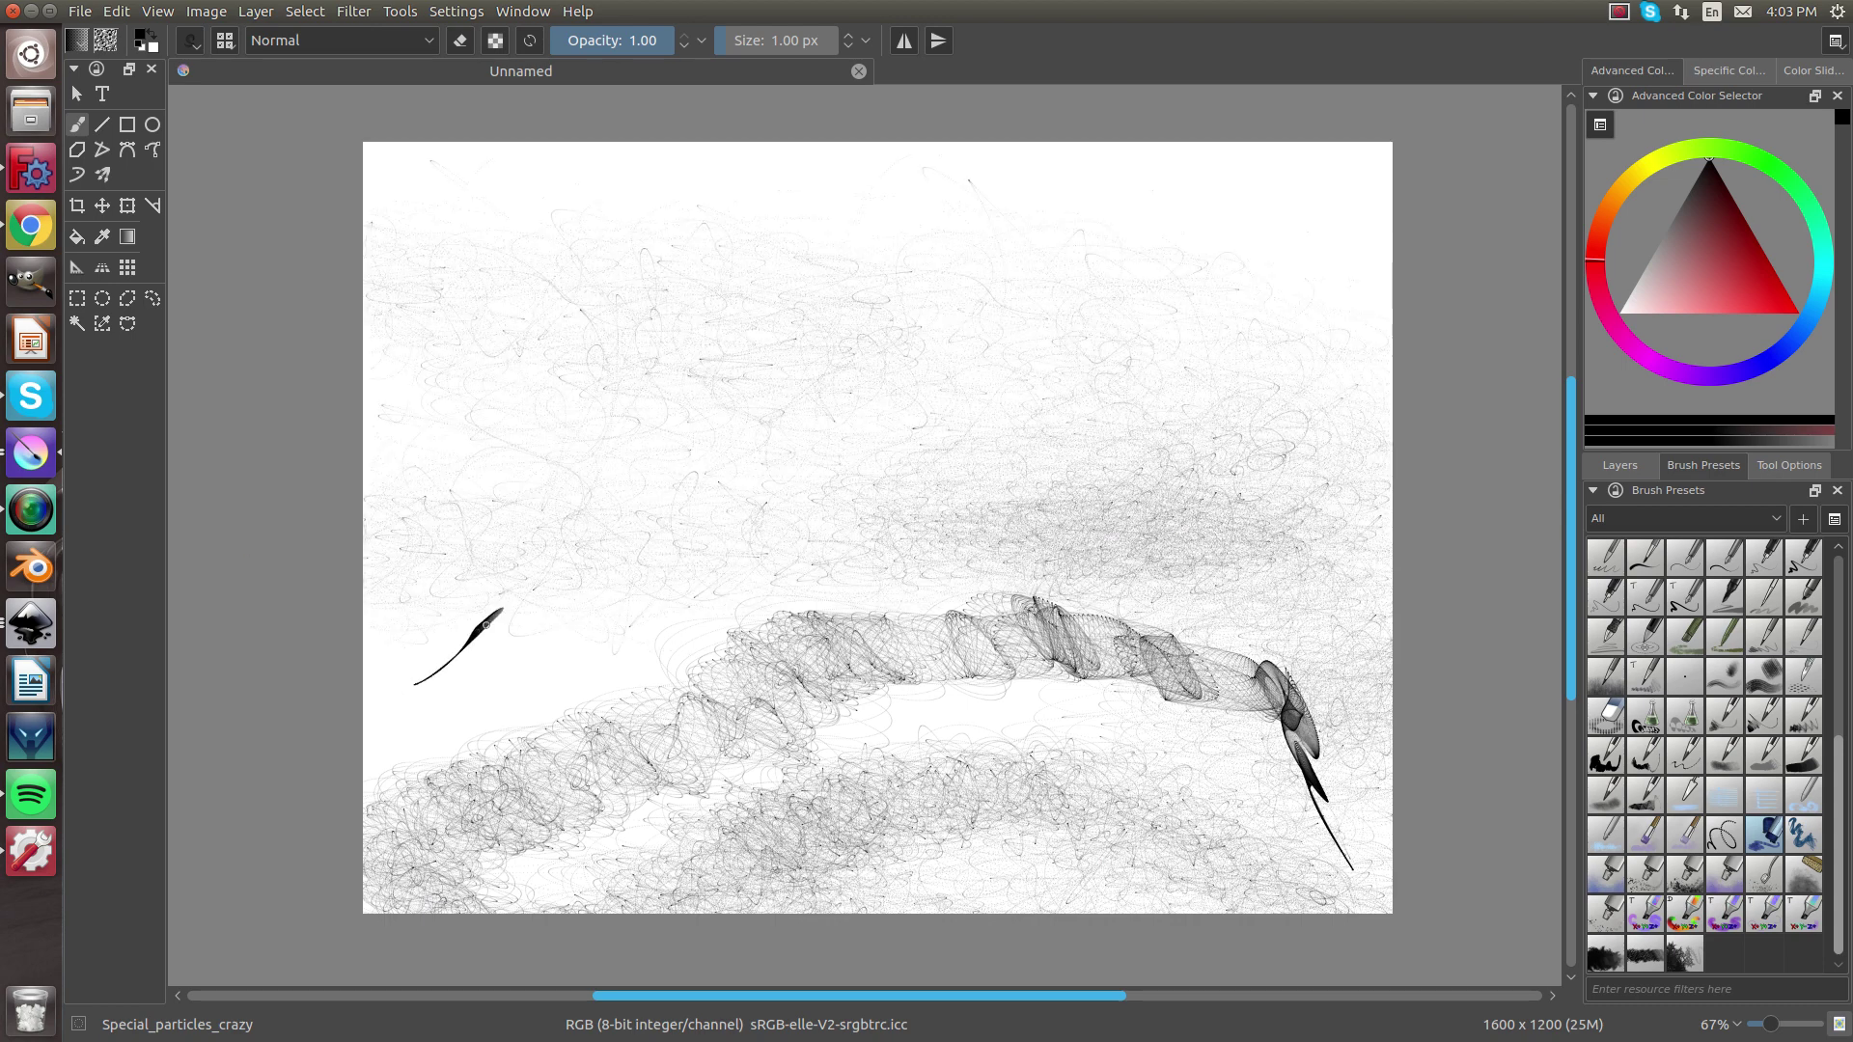
mouse_move(485, 625)
left_mouse_down()
mouse_move(578, 547)
mouse_move(739, 504)
mouse_move(968, 500)
mouse_move(1272, 421)
left_mouse_up()
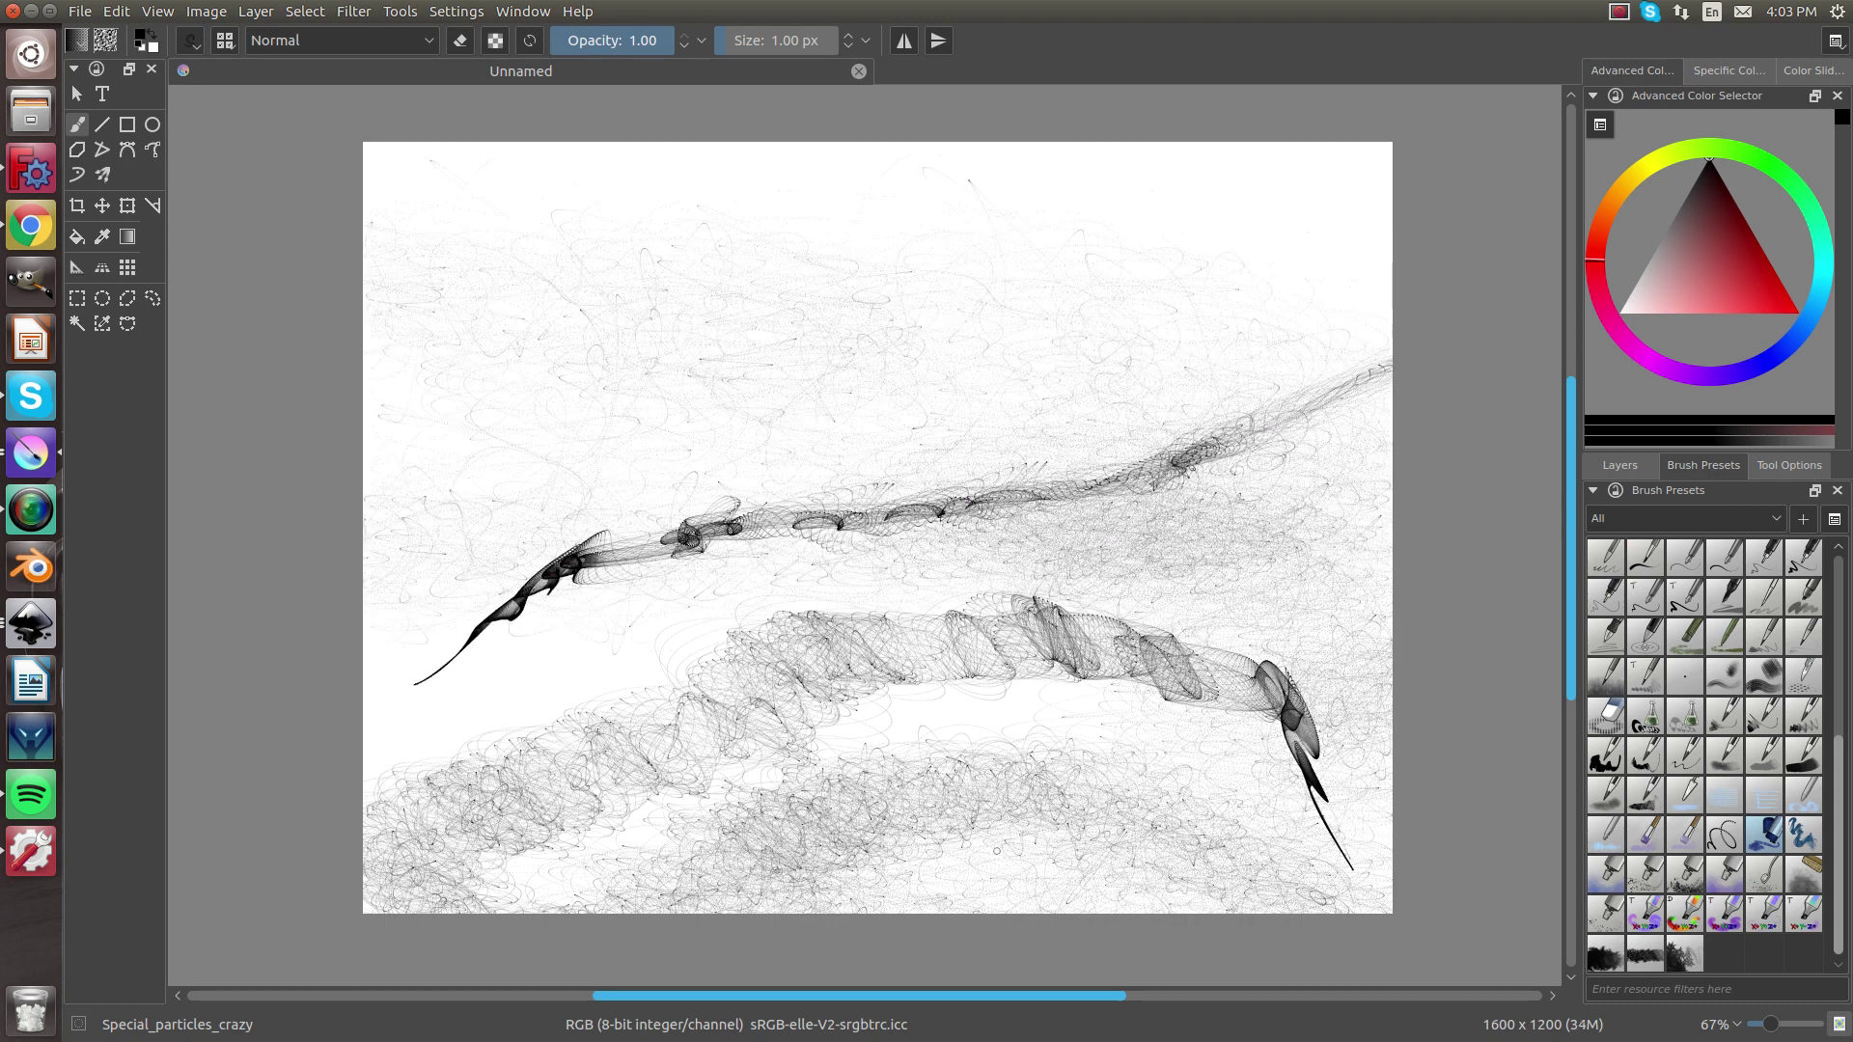
Undo the particle strokes and cover the canvas with dark Sponge_texture paint
key("ctrl+z")
key("ctrl+z")
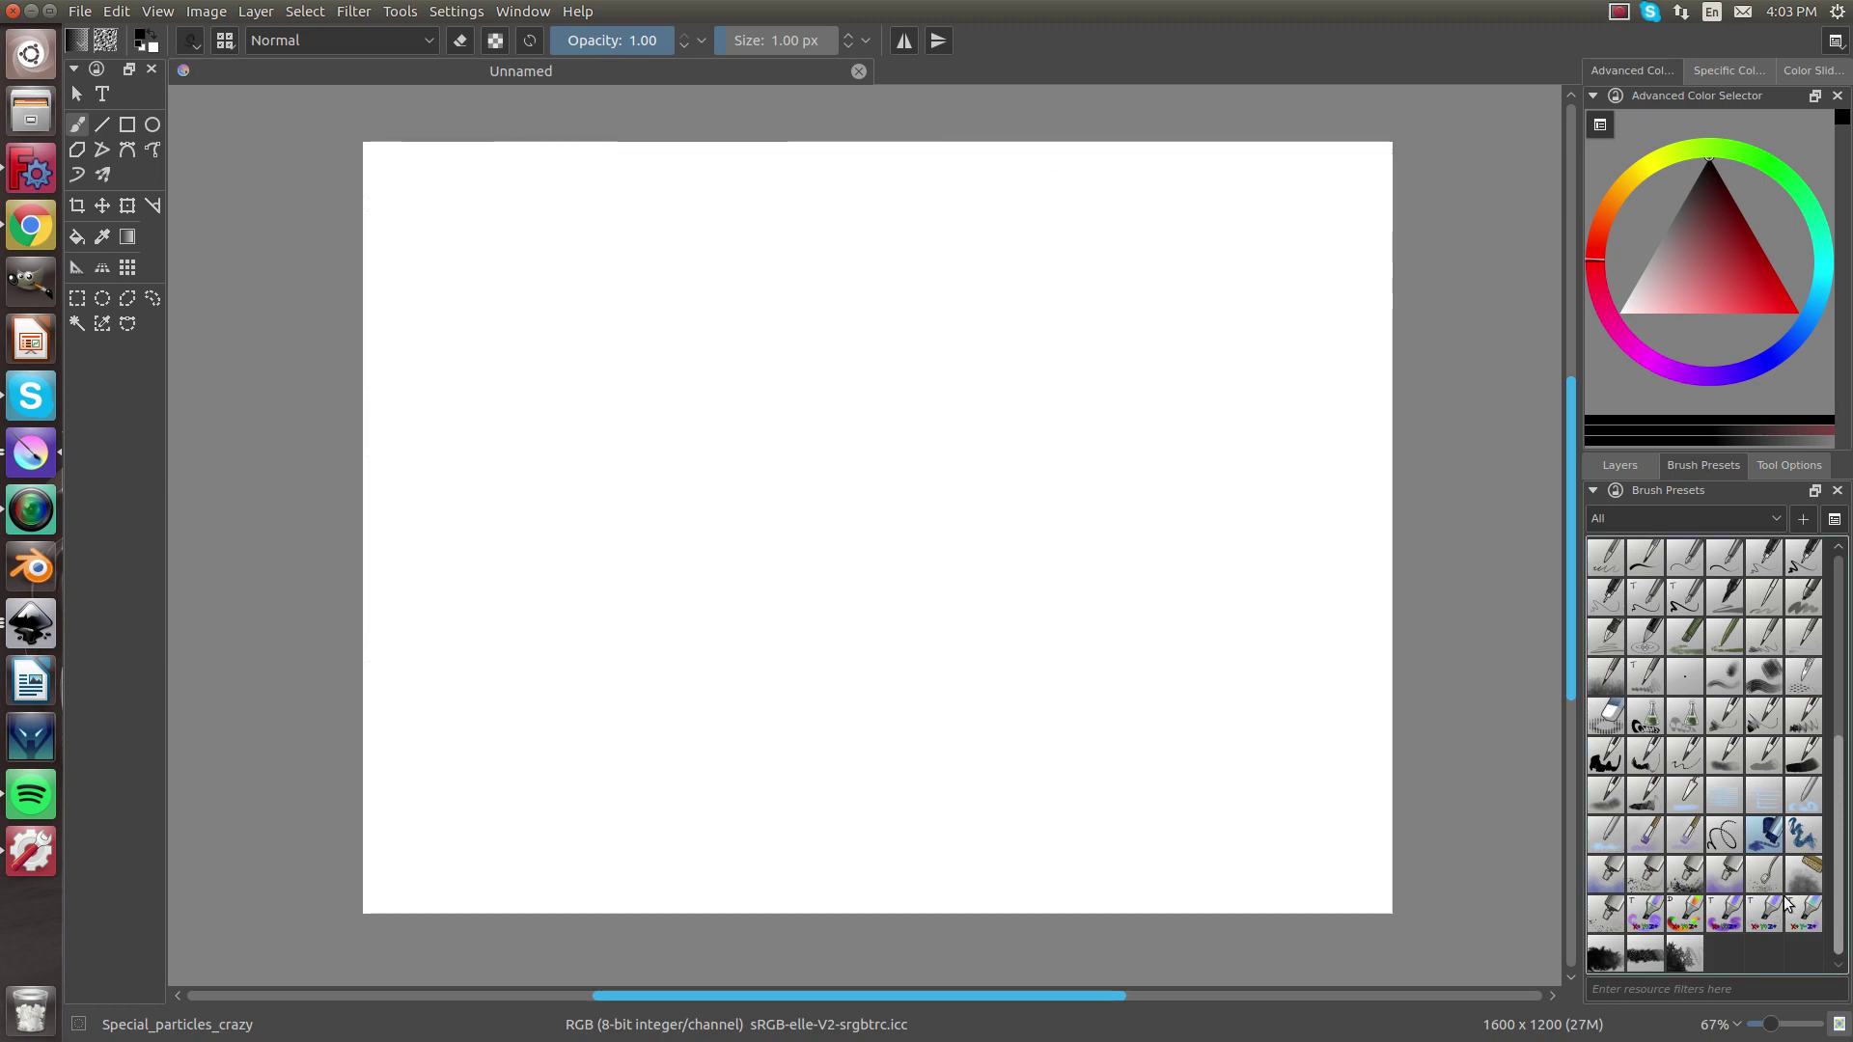
left_click(1803, 873)
mouse_move(1332, 791)
left_mouse_down()
mouse_move(319, 796)
mouse_move(371, 676)
mouse_move(438, 607)
mouse_move(900, 544)
mouse_move(1364, 610)
mouse_move(1319, 458)
mouse_move(985, 358)
mouse_move(474, 334)
mouse_move(324, 173)
mouse_move(339, 156)
mouse_move(1234, 183)
mouse_move(1327, 280)
mouse_move(1353, 401)
mouse_move(1024, 374)
mouse_move(324, 490)
mouse_move(480, 666)
mouse_move(1161, 694)
mouse_move(1253, 806)
mouse_move(840, 871)
mouse_move(963, 894)
mouse_move(1392, 554)
mouse_move(1366, 311)
mouse_move(1136, 78)
mouse_move(990, 252)
mouse_move(840, 381)
mouse_move(1361, 307)
left_mouse_up()
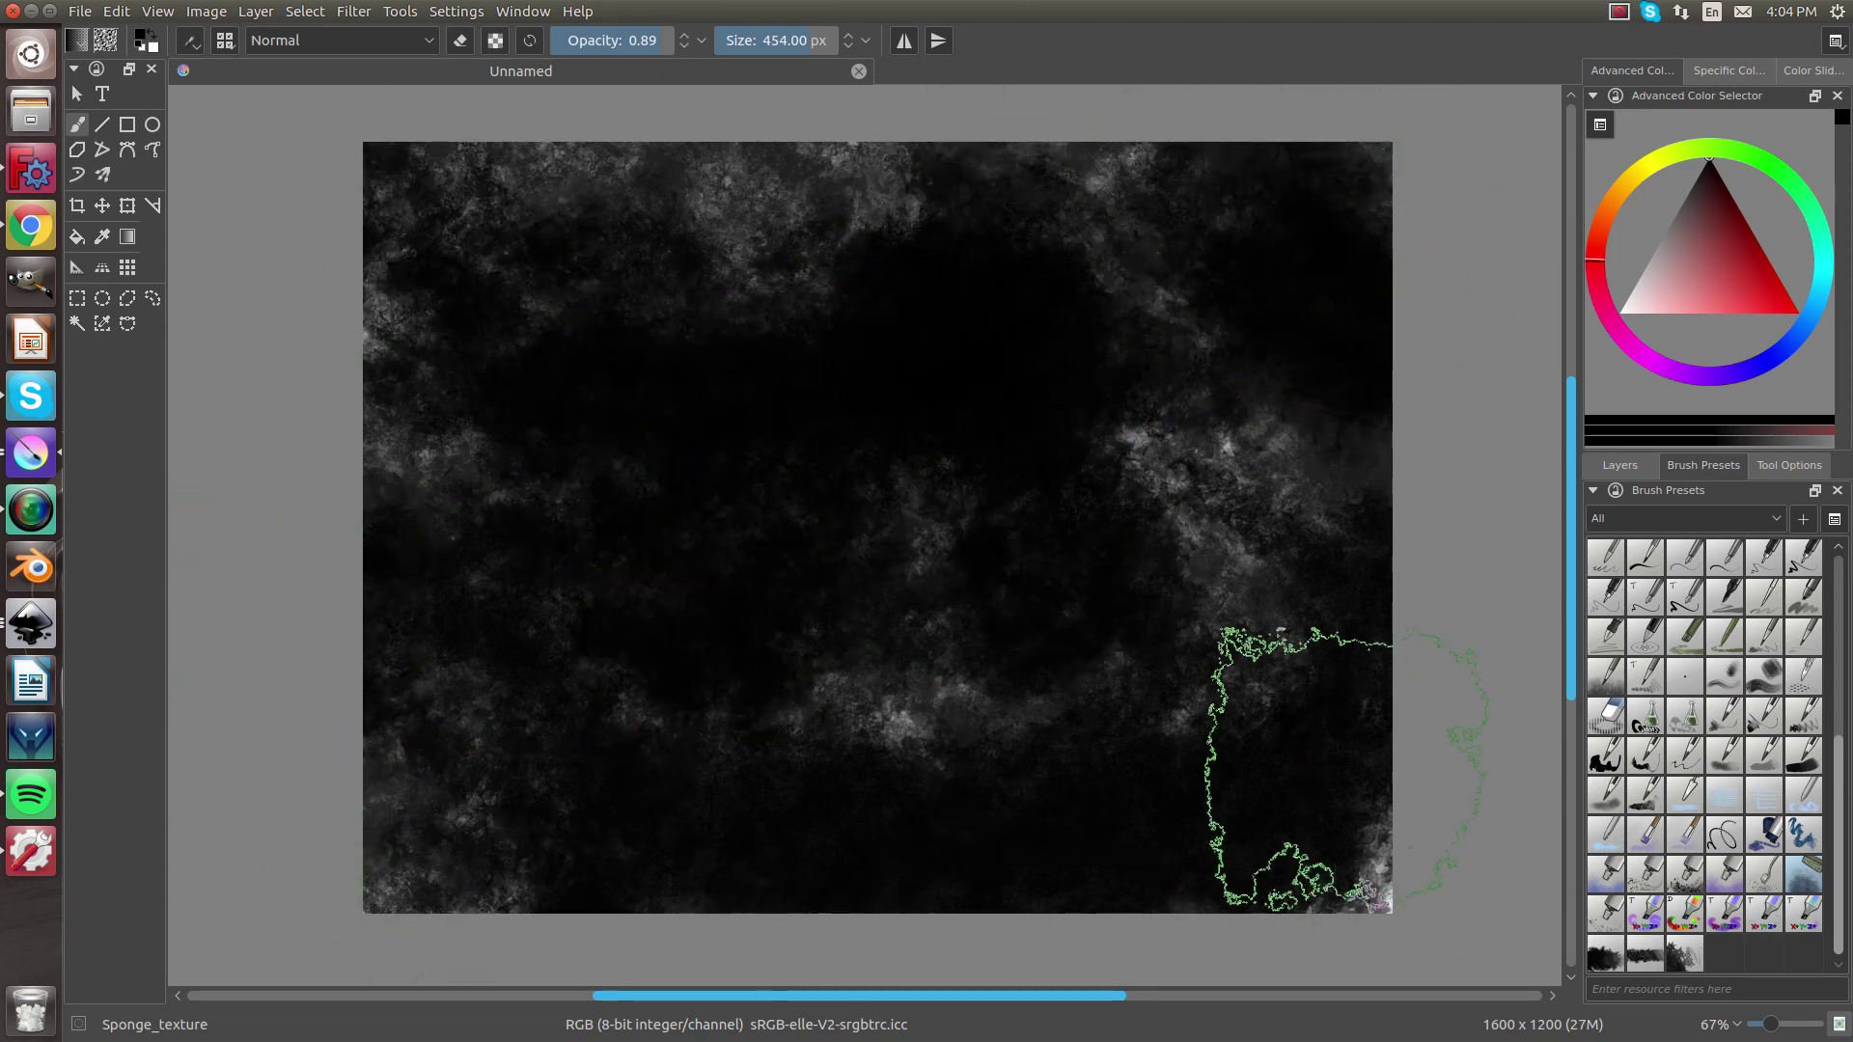
Make Layer 2 active and pick red as the paint colour
left_click(1621, 467)
left_click(1652, 565)
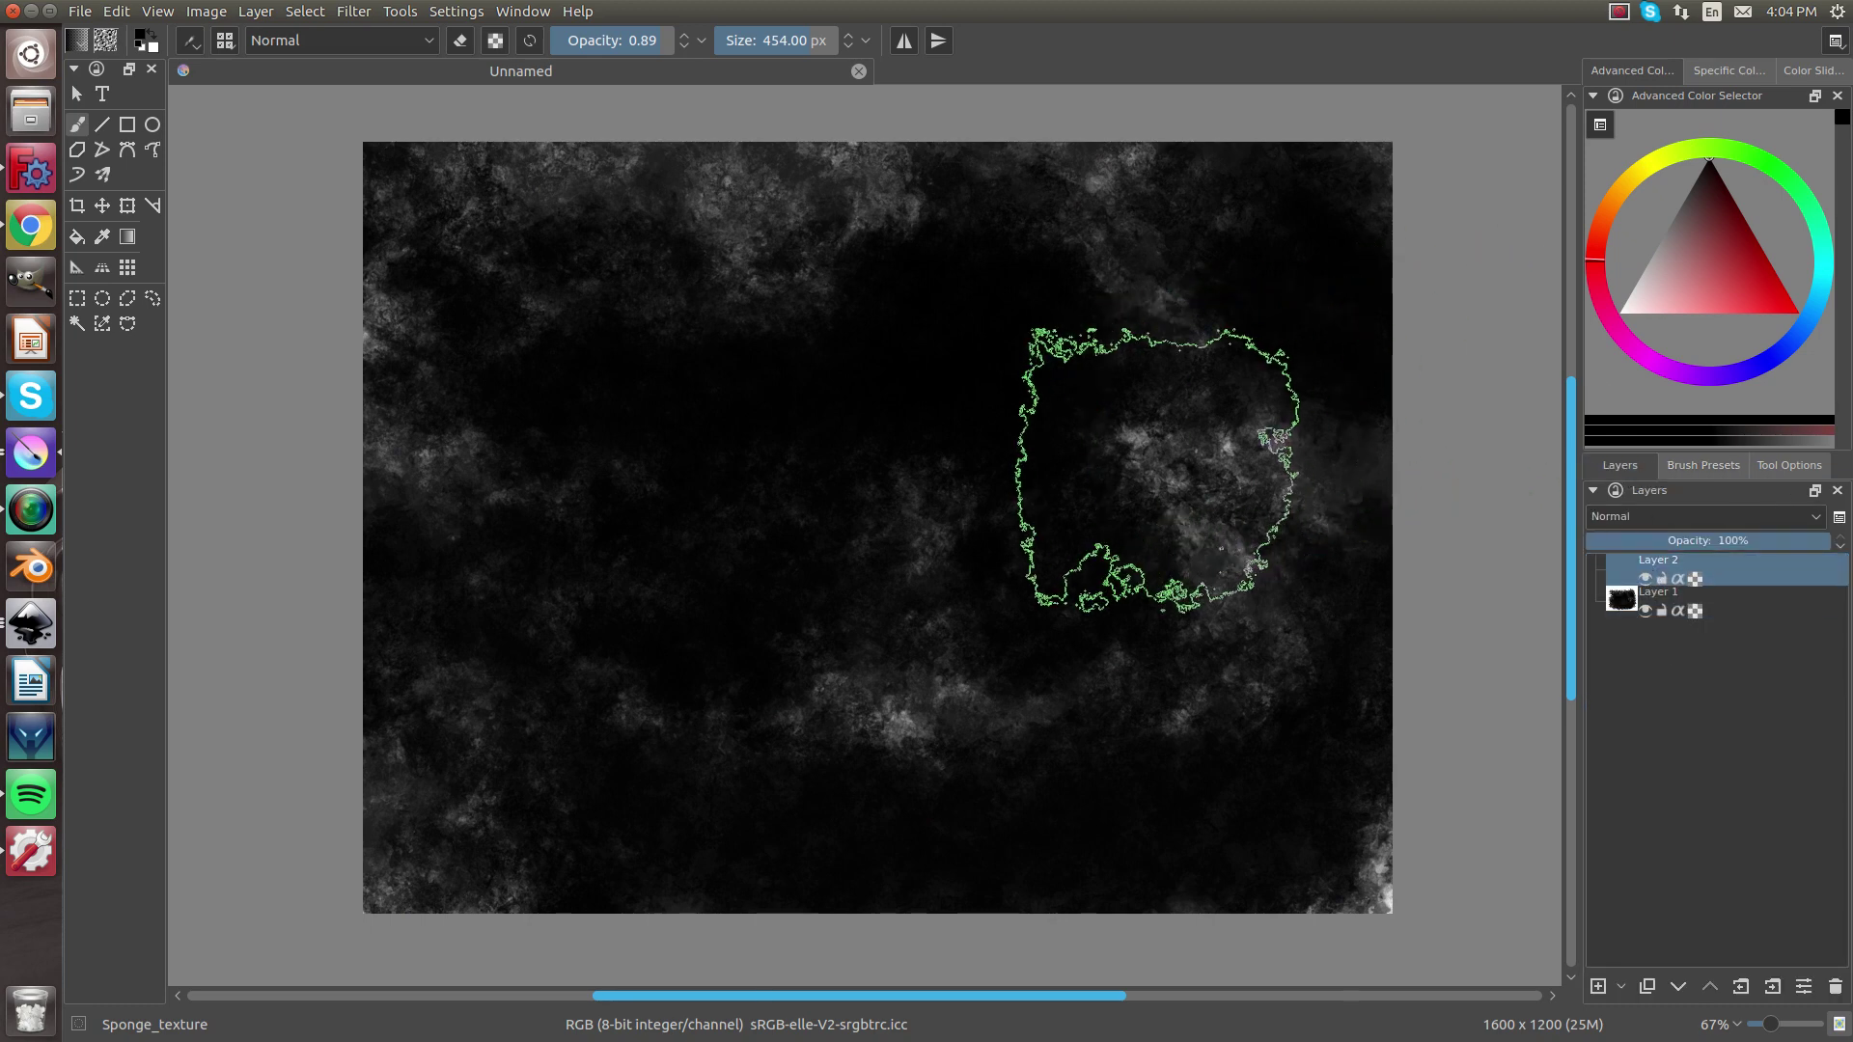
left_click(1795, 310)
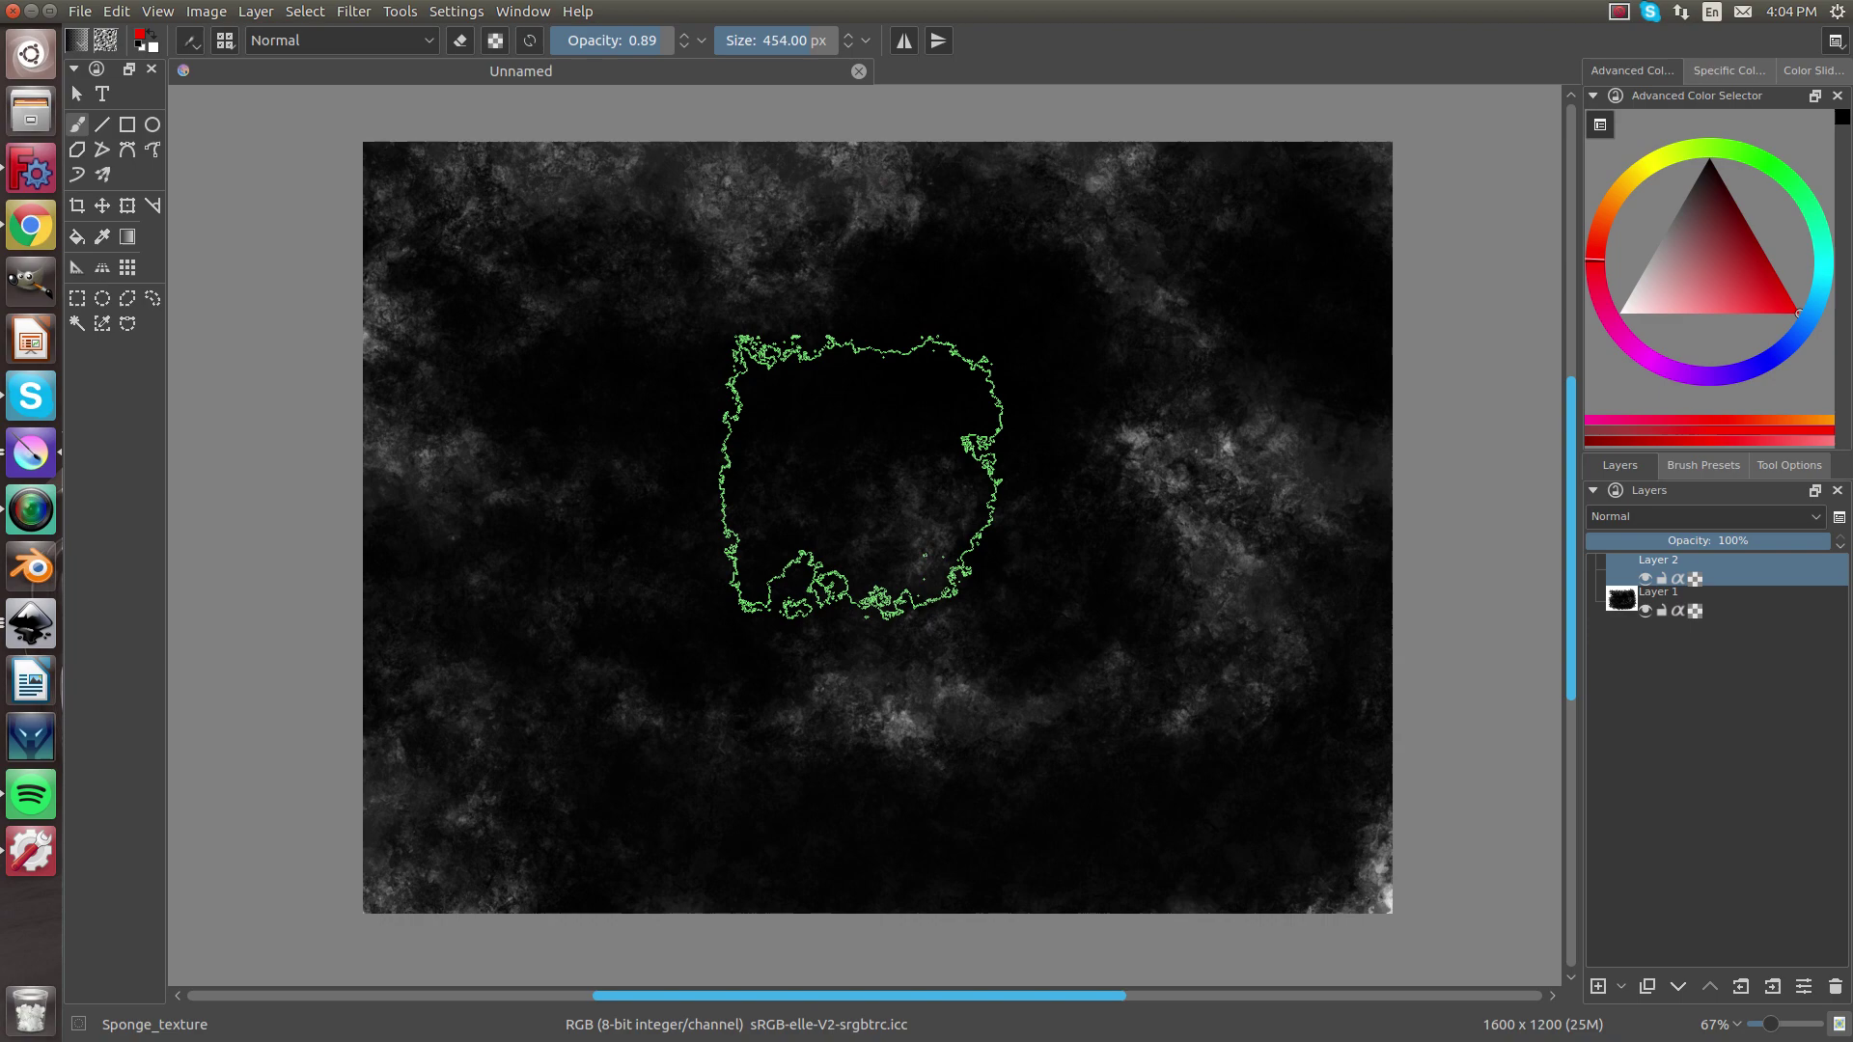
Stamp red sponge dabs across the canvas and paint broad red bands over the dark areas
left_click(897, 719)
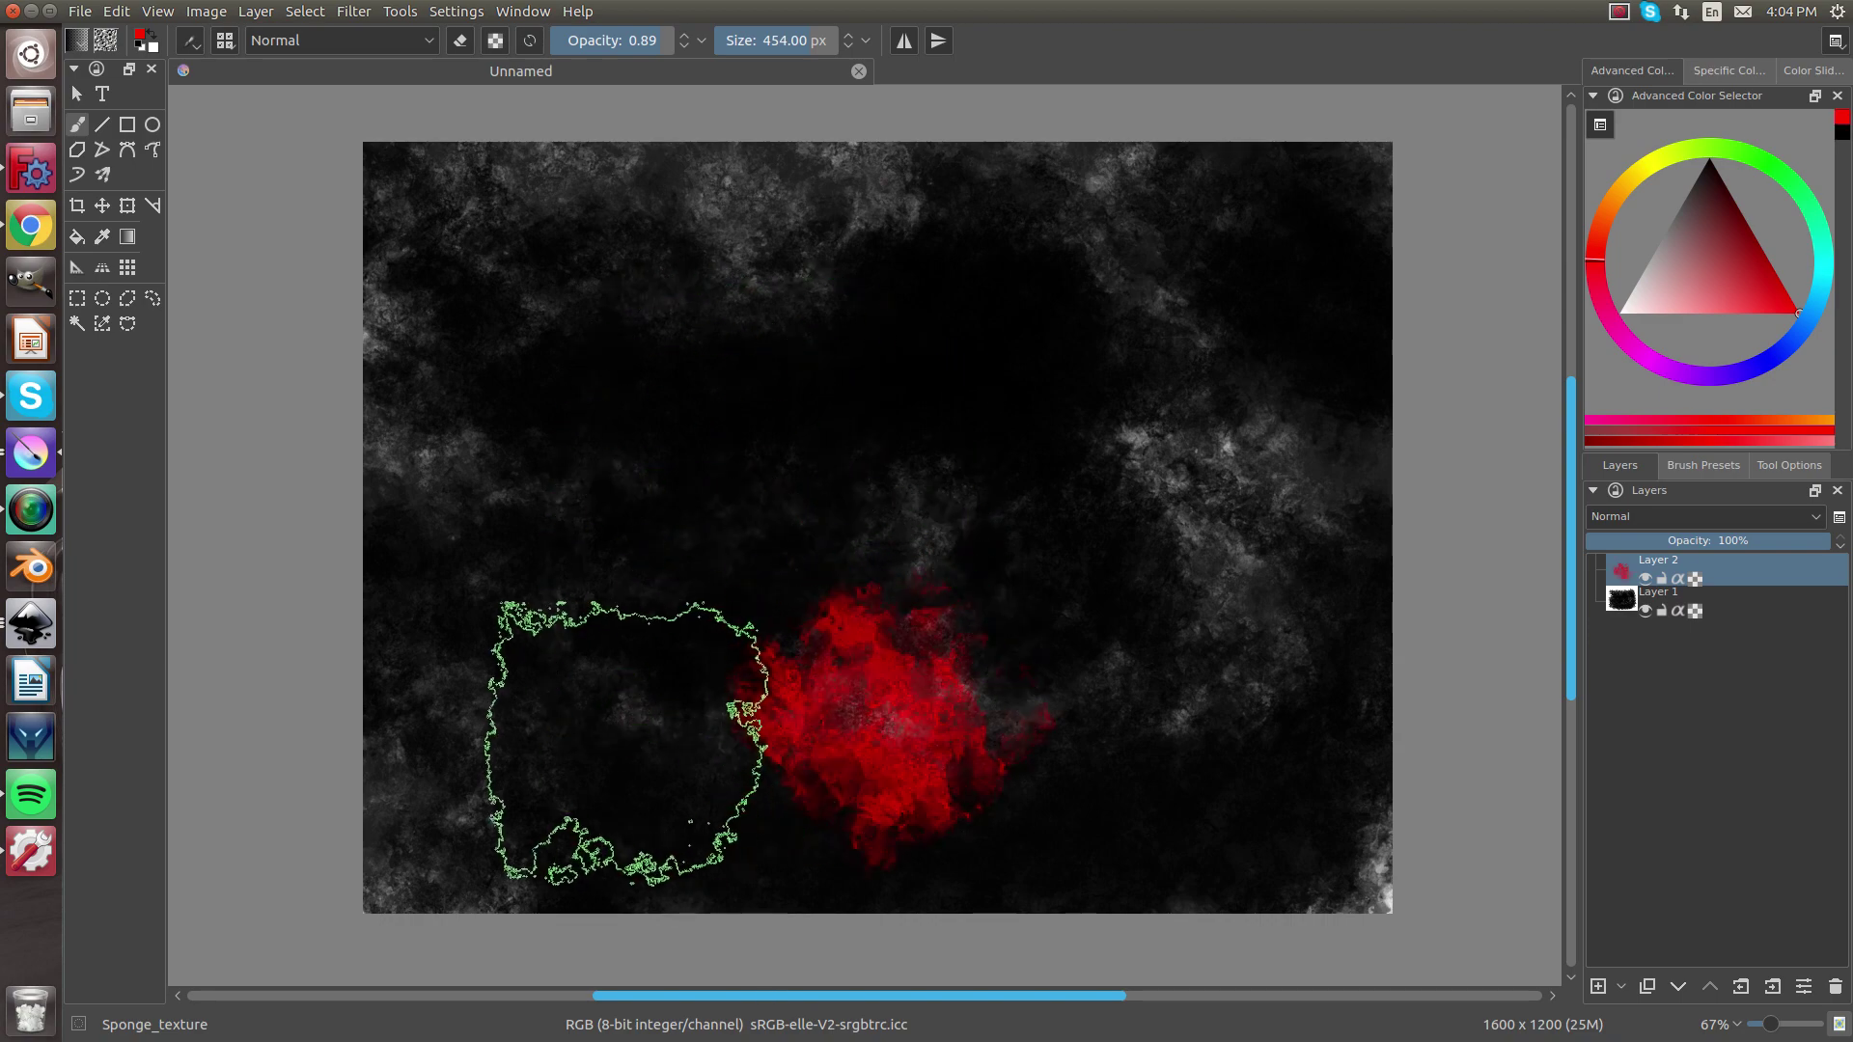
left_click(621, 748)
left_click(593, 463)
left_click(983, 383)
left_click(1216, 579)
left_click(1071, 738)
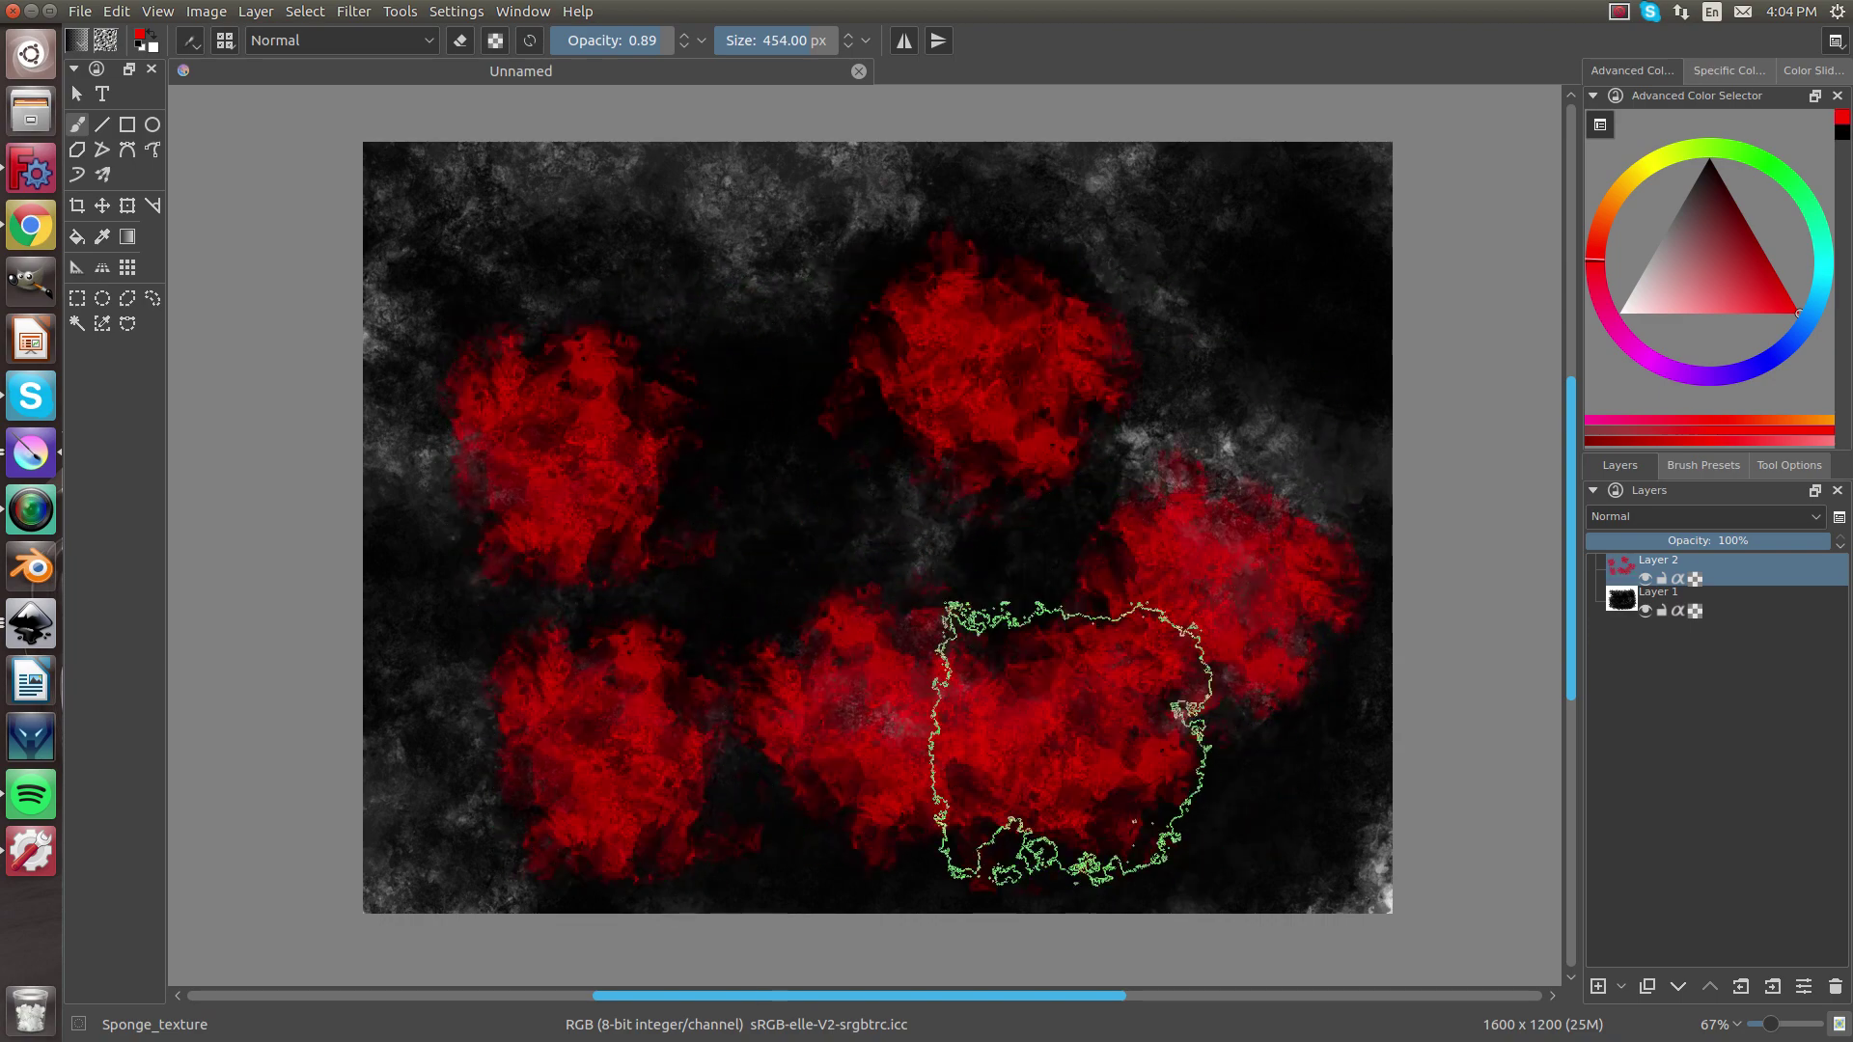
left_click(954, 588)
mouse_move(518, 289)
left_mouse_down()
mouse_move(594, 277)
mouse_move(1322, 270)
left_mouse_up()
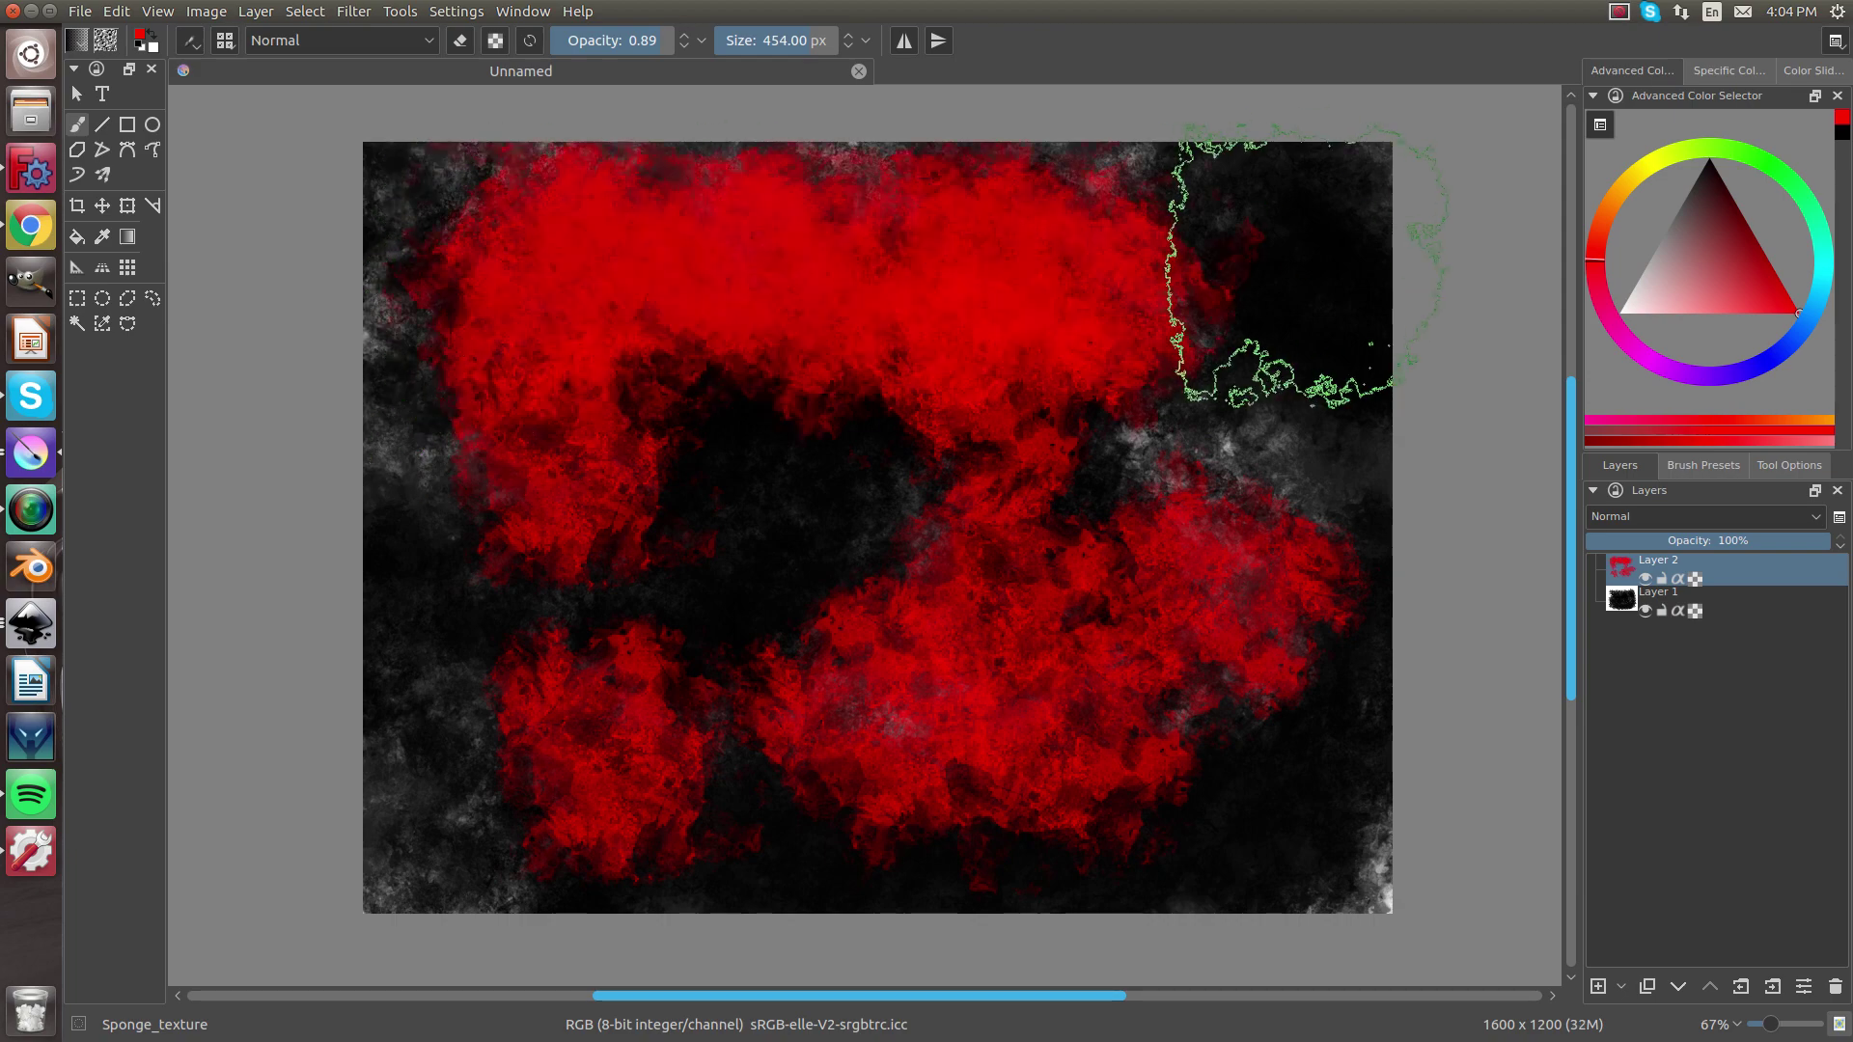
mouse_move(1017, 554)
left_mouse_down()
mouse_move(847, 559)
mouse_move(819, 496)
mouse_move(737, 520)
mouse_move(607, 733)
mouse_move(436, 707)
mouse_move(405, 216)
mouse_move(622, 181)
mouse_move(947, 217)
mouse_move(1226, 210)
mouse_move(1295, 247)
mouse_move(1281, 283)
mouse_move(1321, 403)
mouse_move(1333, 688)
mouse_move(1296, 835)
mouse_move(419, 823)
mouse_move(466, 855)
mouse_move(974, 824)
mouse_move(1143, 222)
mouse_move(1122, 237)
mouse_move(479, 167)
mouse_move(904, 428)
mouse_move(870, 471)
mouse_move(692, 410)
mouse_move(632, 556)
mouse_move(784, 705)
mouse_move(647, 857)
mouse_move(750, 860)
mouse_move(1327, 703)
mouse_move(1333, 621)
mouse_move(1229, 601)
mouse_move(1145, 514)
mouse_move(1087, 678)
mouse_move(1153, 430)
mouse_move(1137, 262)
mouse_move(994, 331)
mouse_move(731, 559)
mouse_move(531, 557)
mouse_move(470, 692)
mouse_move(436, 852)
mouse_move(1086, 852)
mouse_move(789, 546)
left_mouse_up()
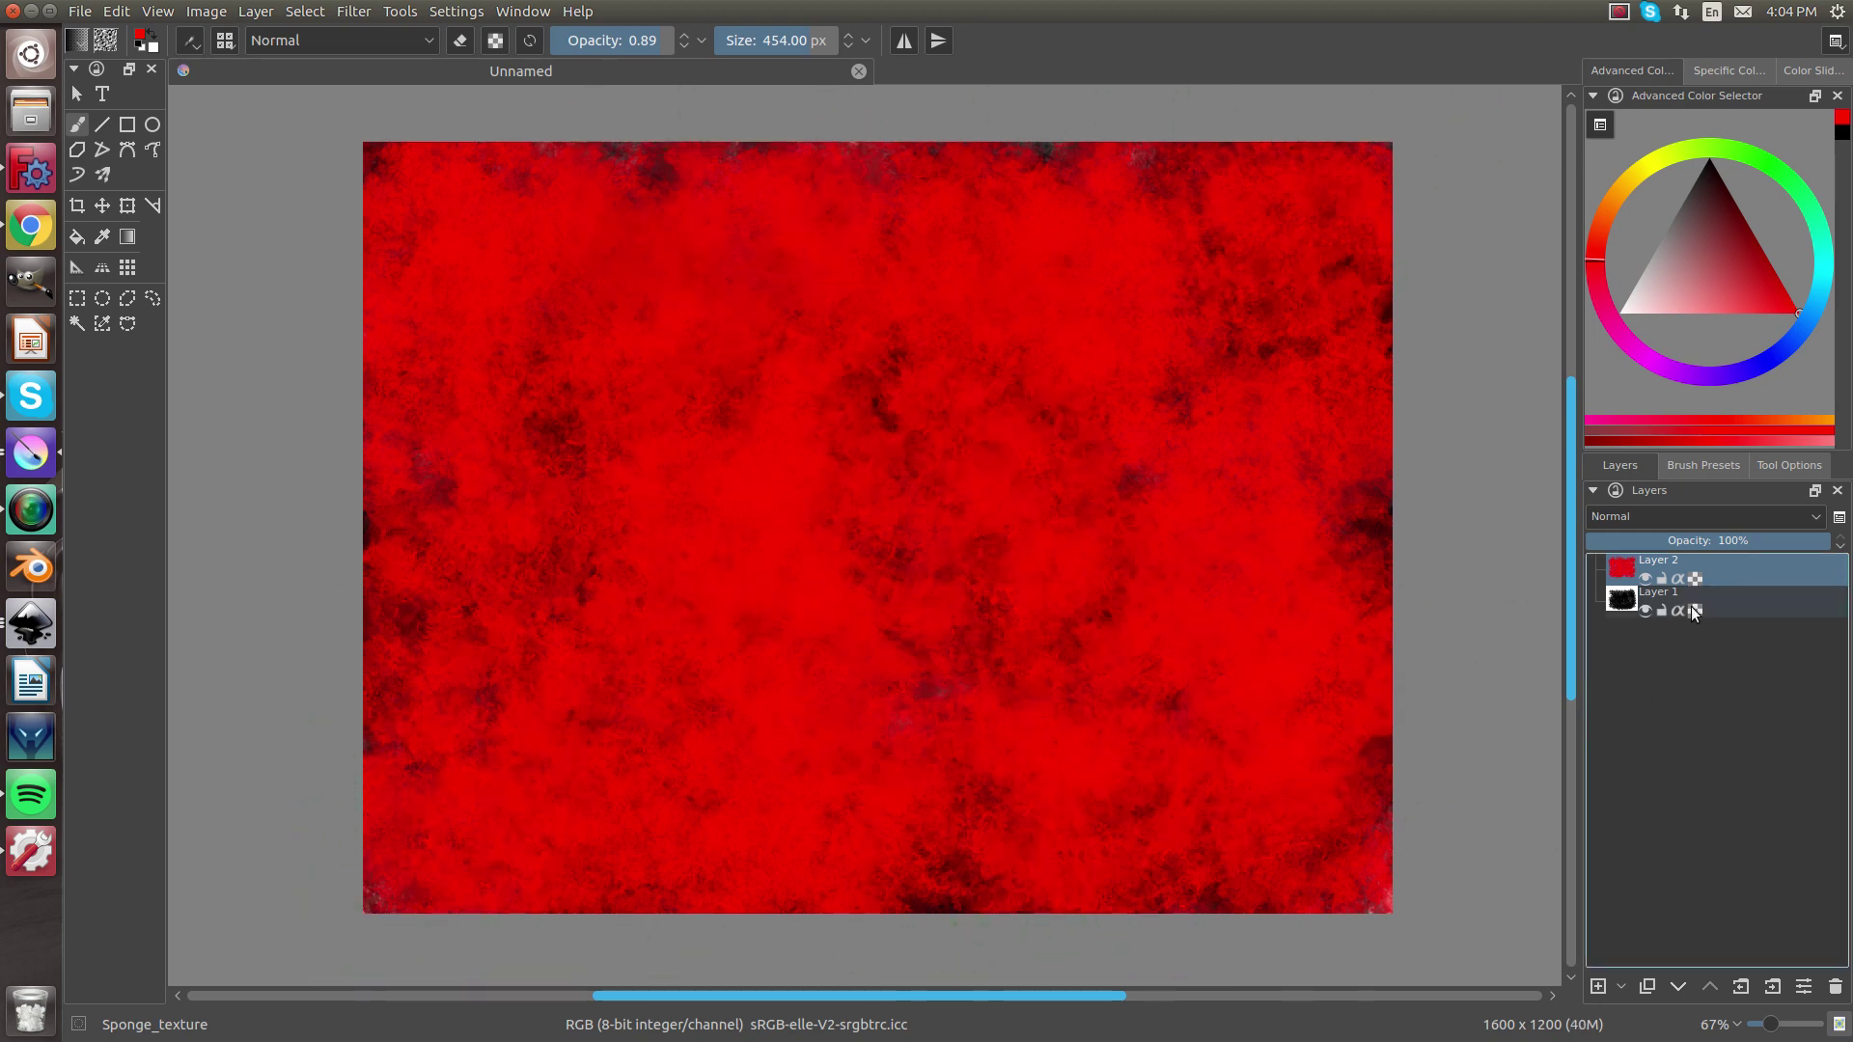
mouse_move(1694, 613)
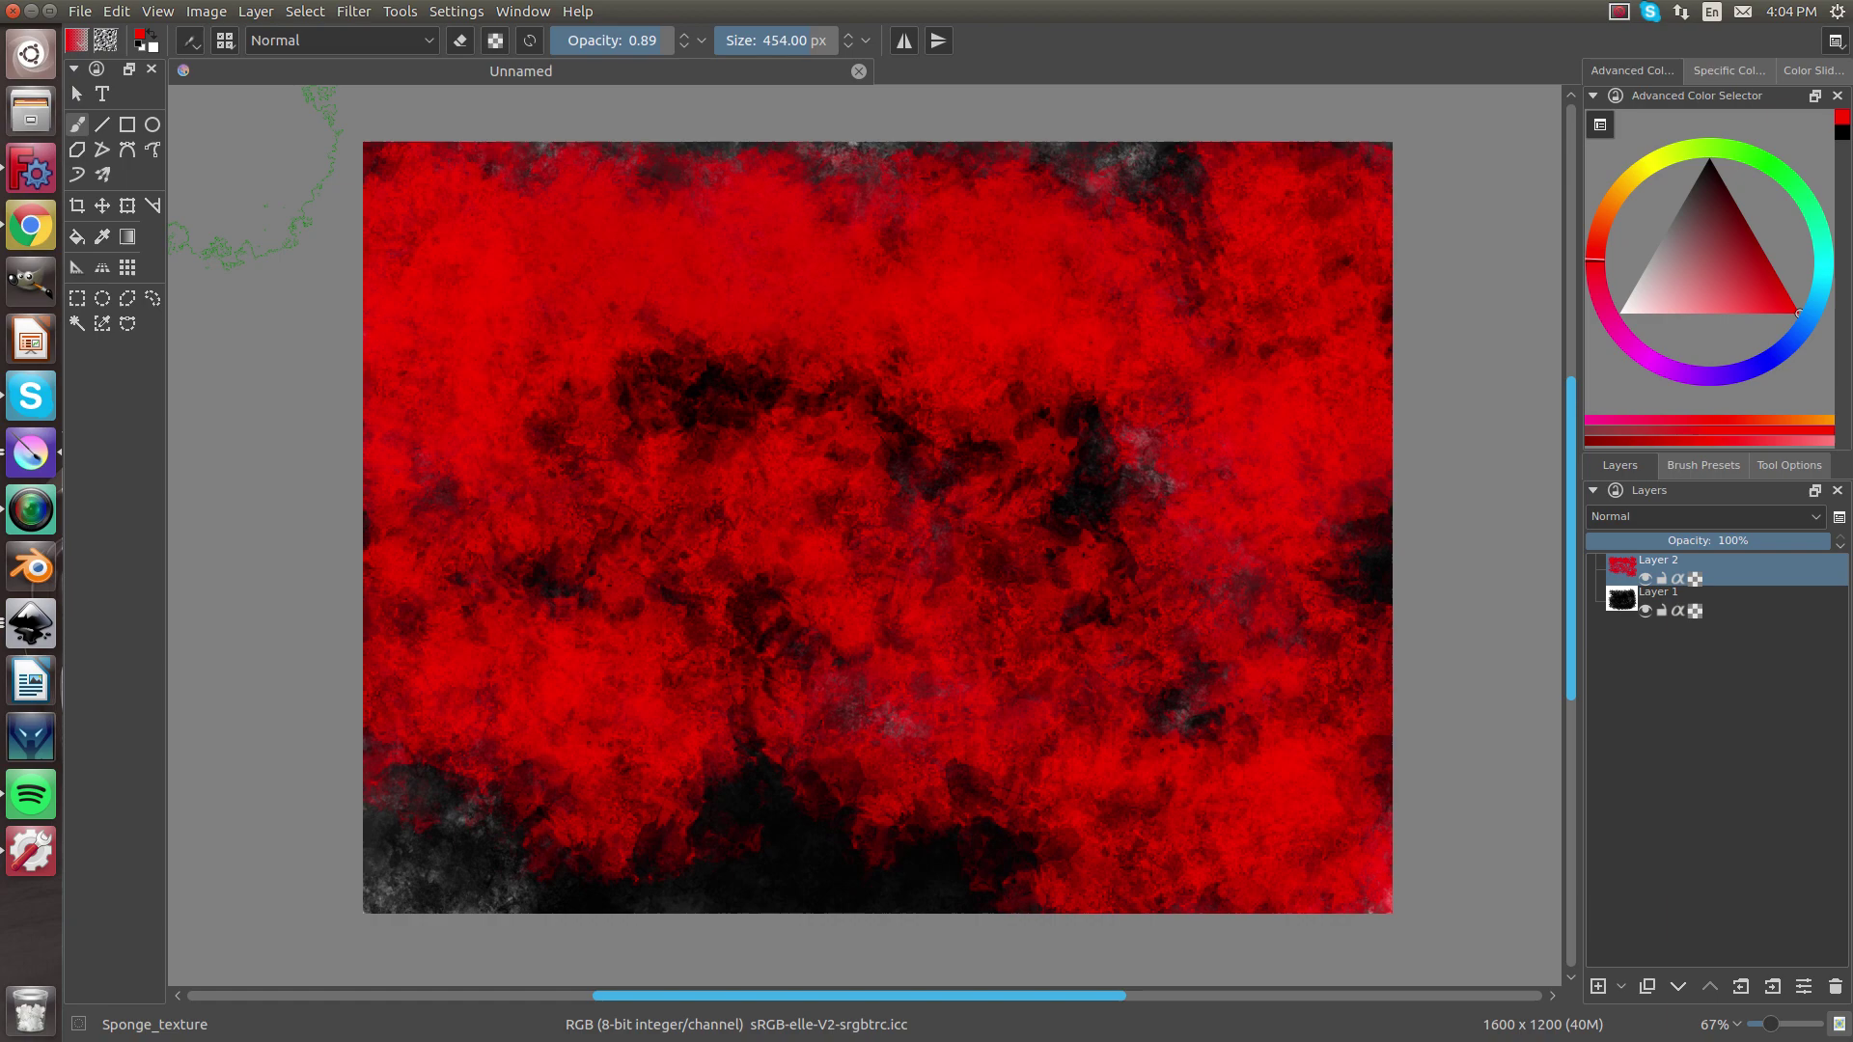
Create a new blank 1600 × 1200 document from the File menu
left_click(81, 11)
left_click(111, 35)
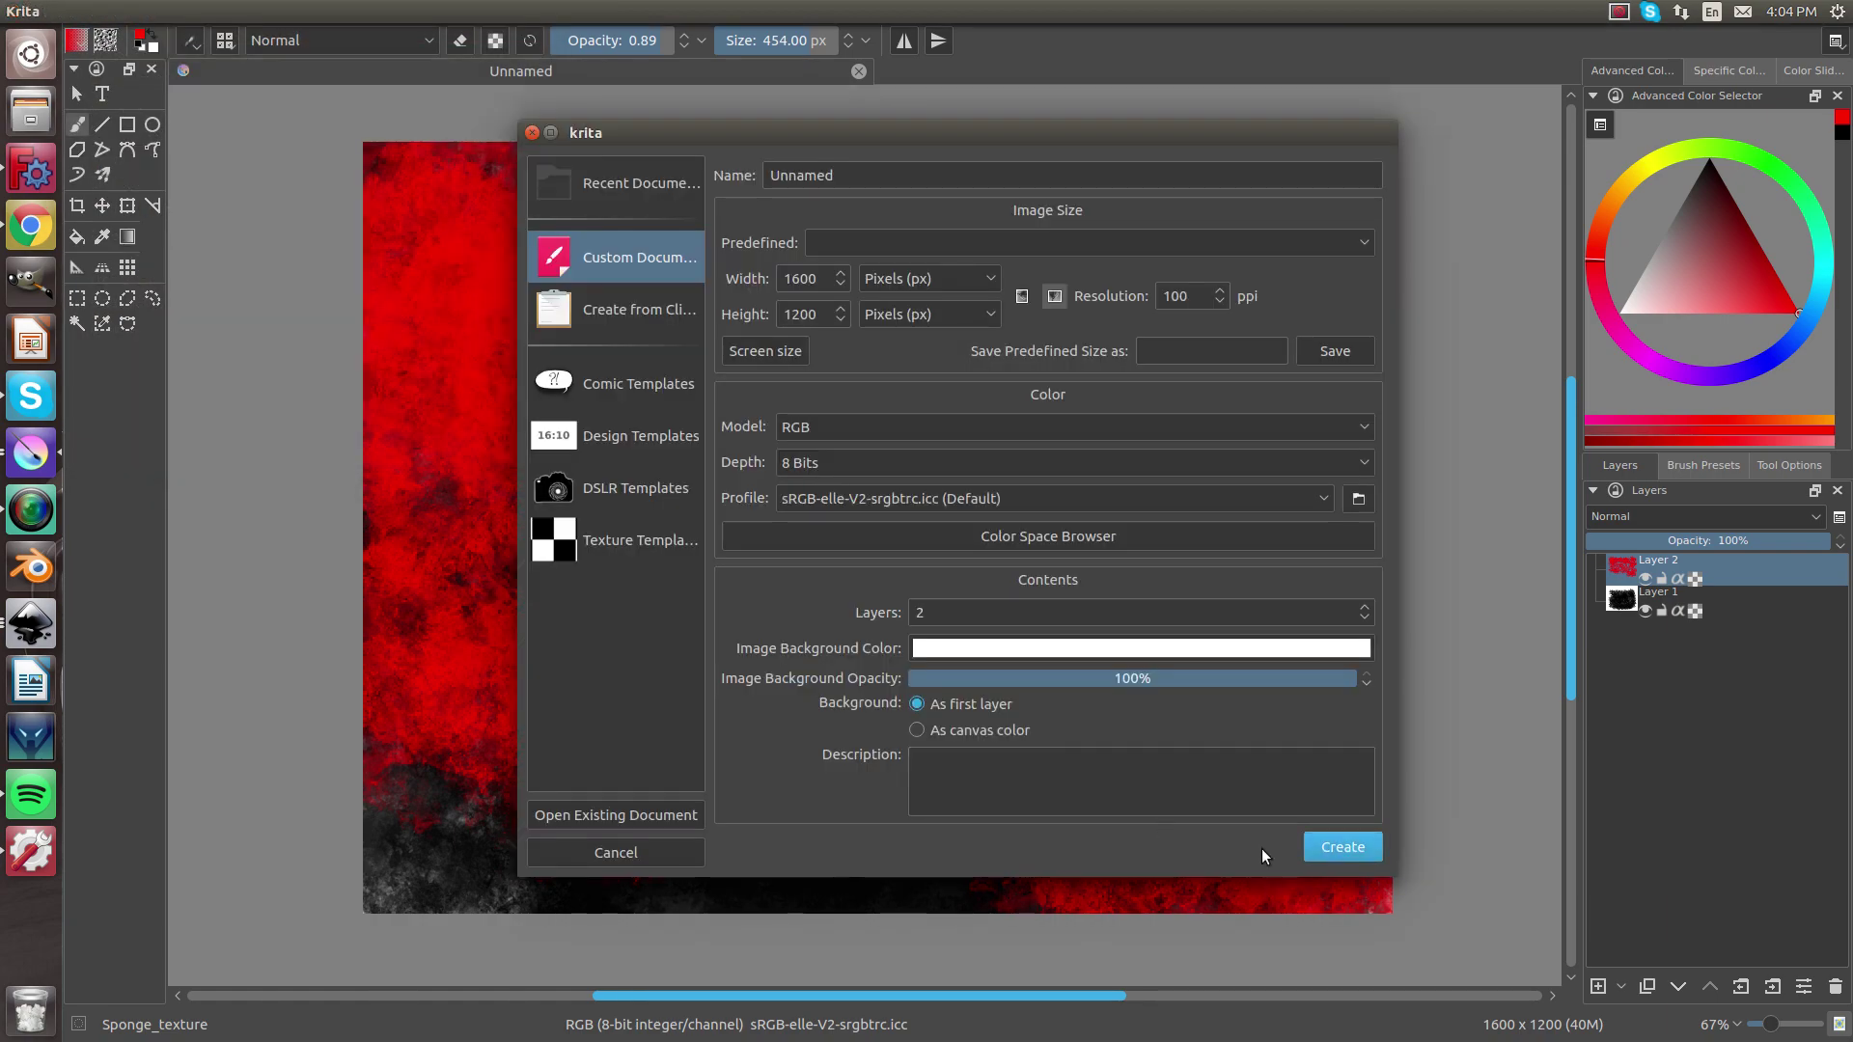
left_click(1341, 847)
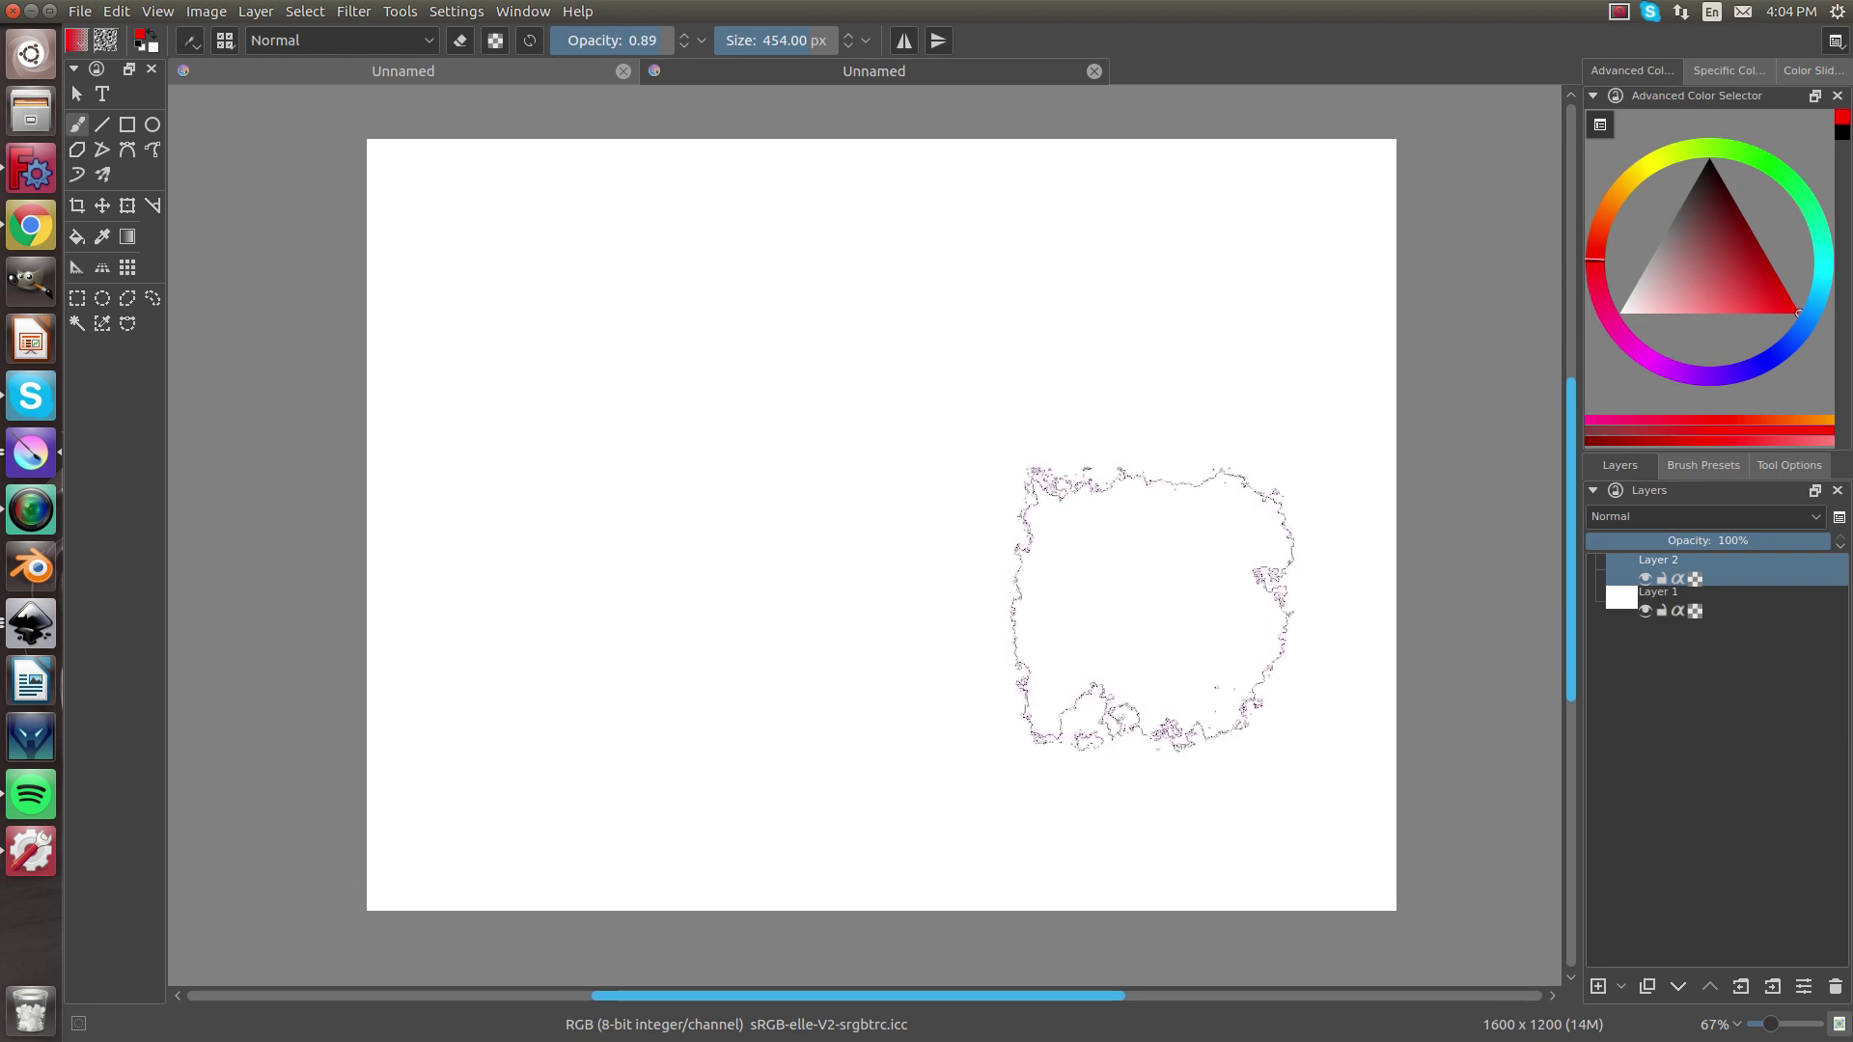
Make Layer 1 active, then add and undo Layers 3 and 4
left_click(1666, 600)
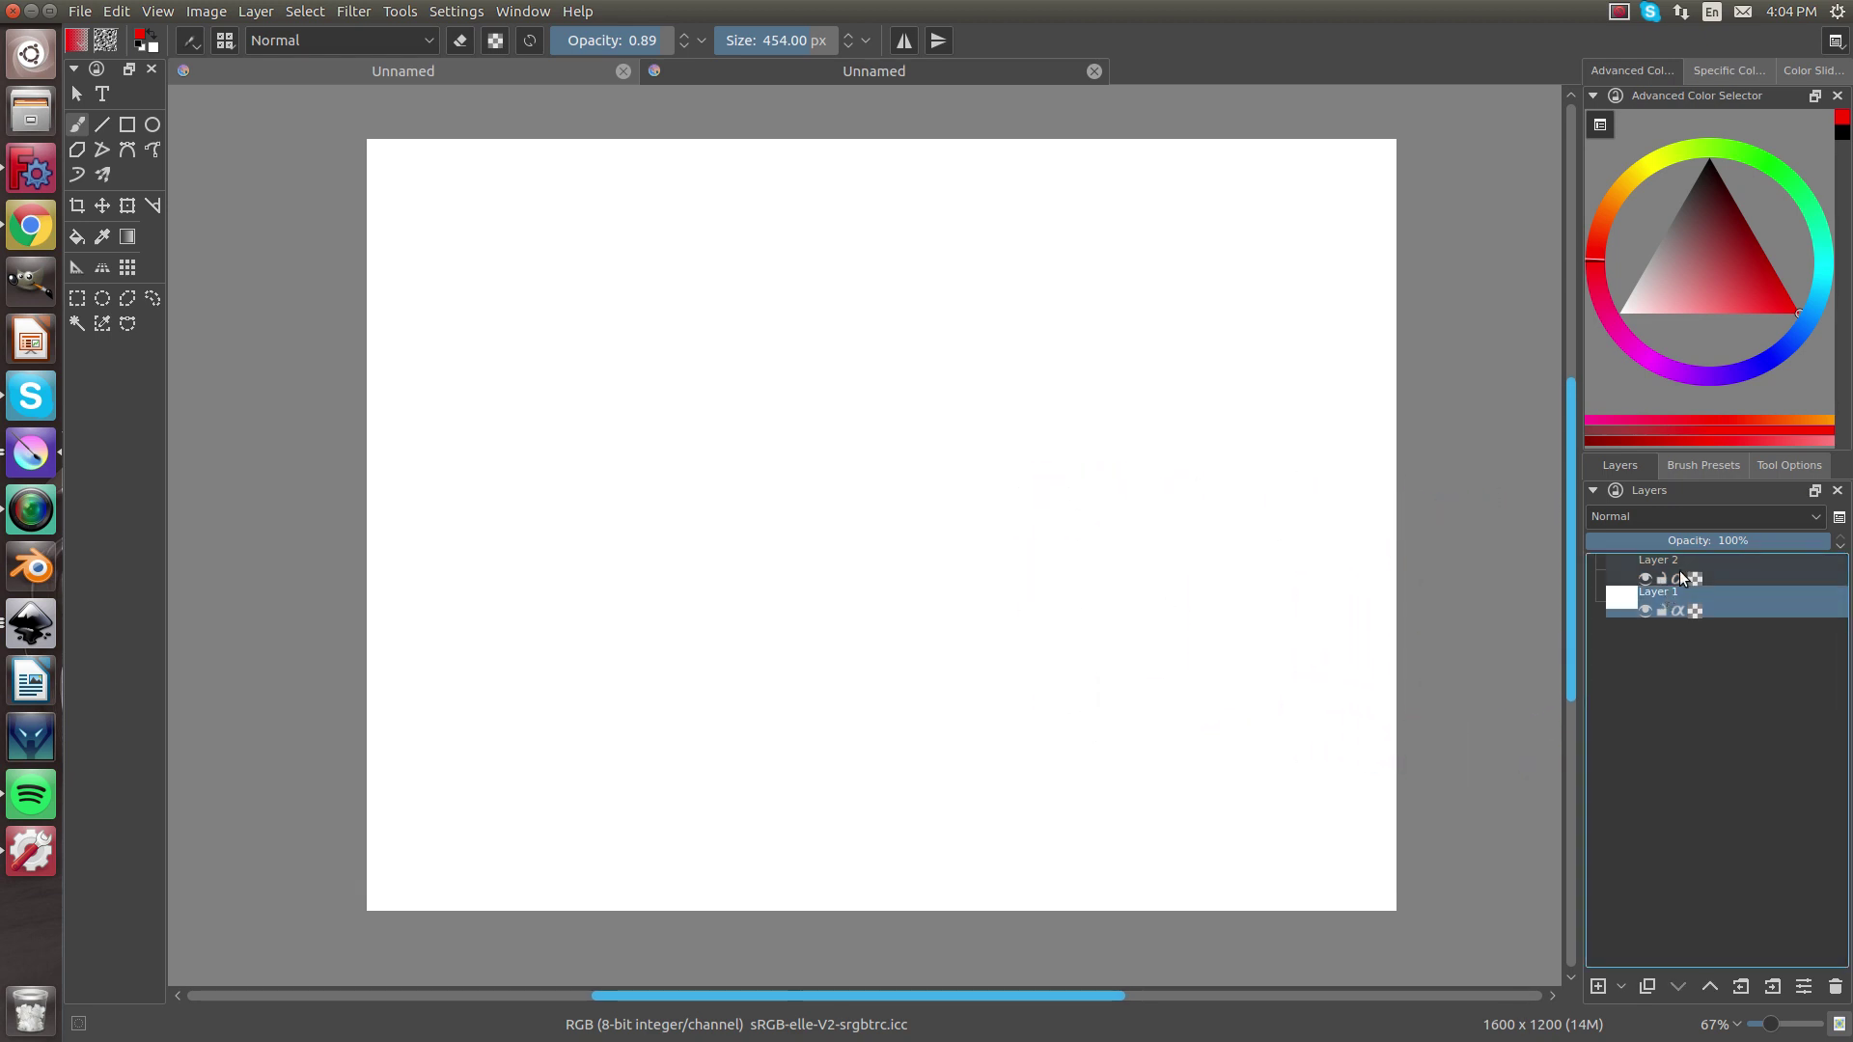
left_click(1594, 986)
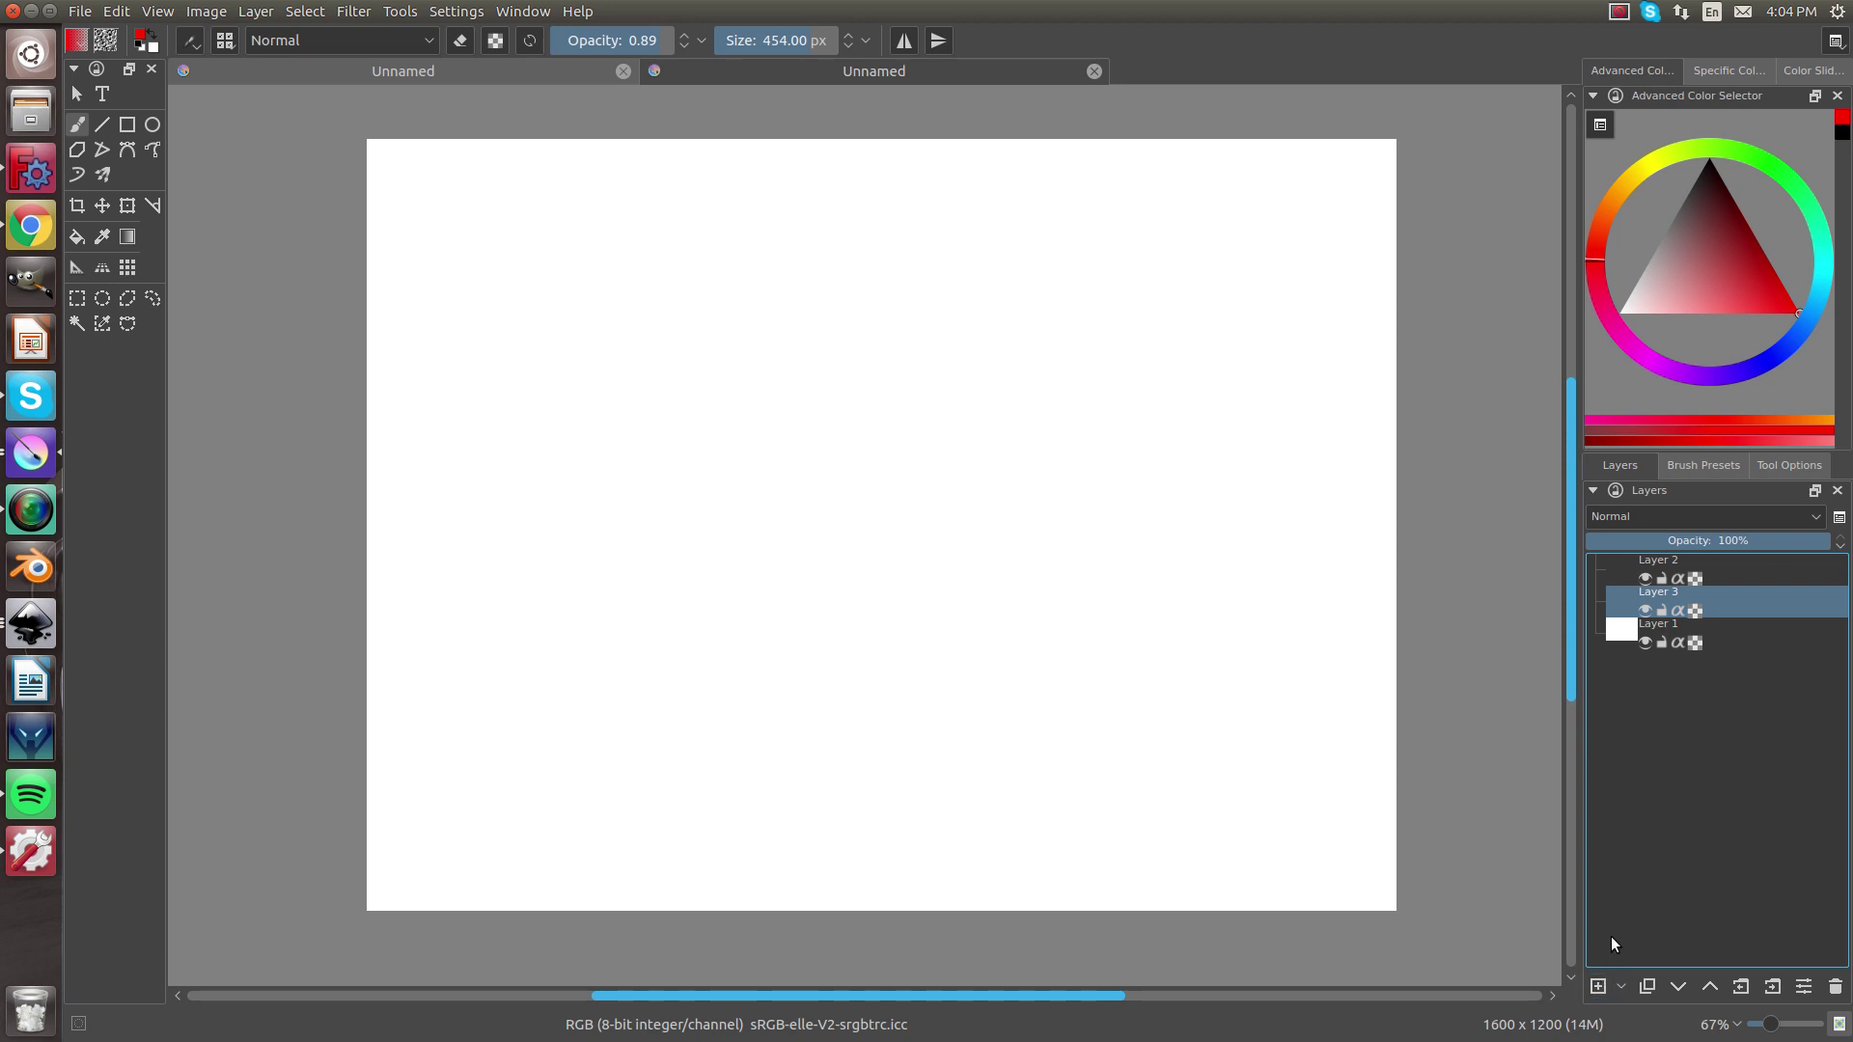
key("ctrl+z")
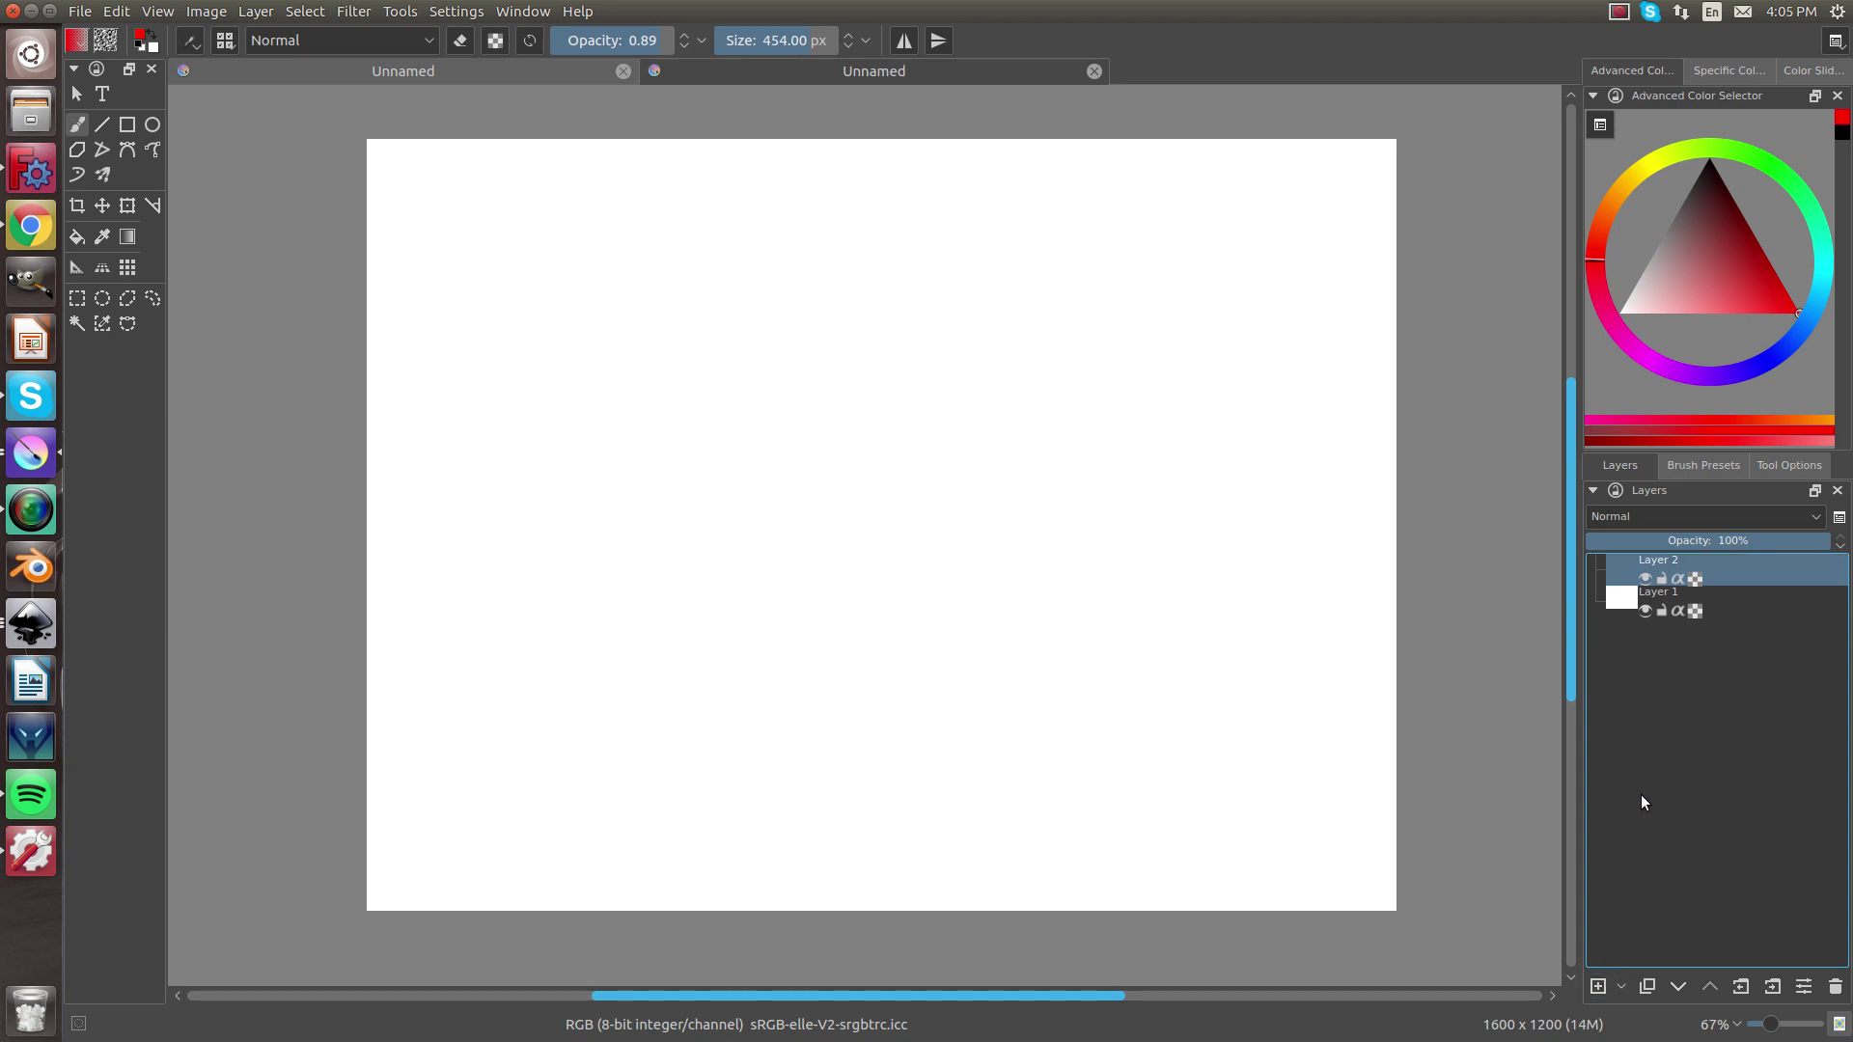
key("Insert")
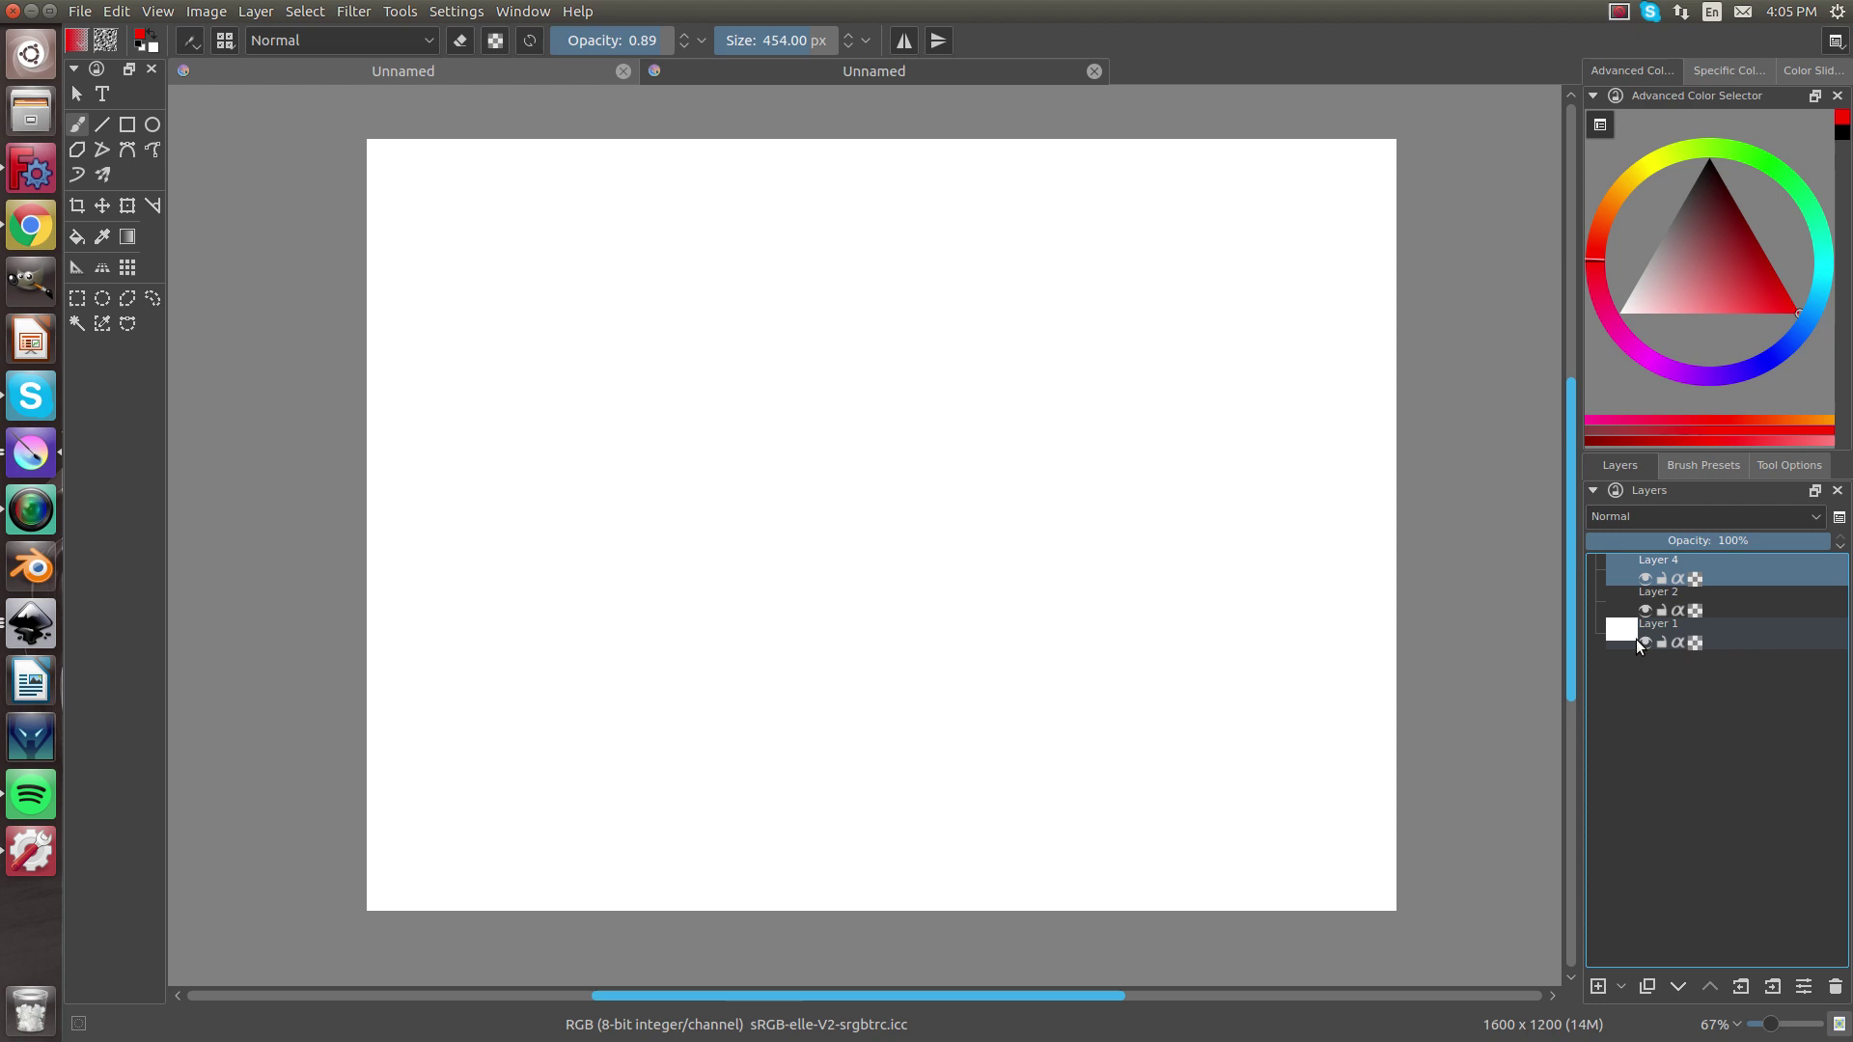
key("ctrl+z")
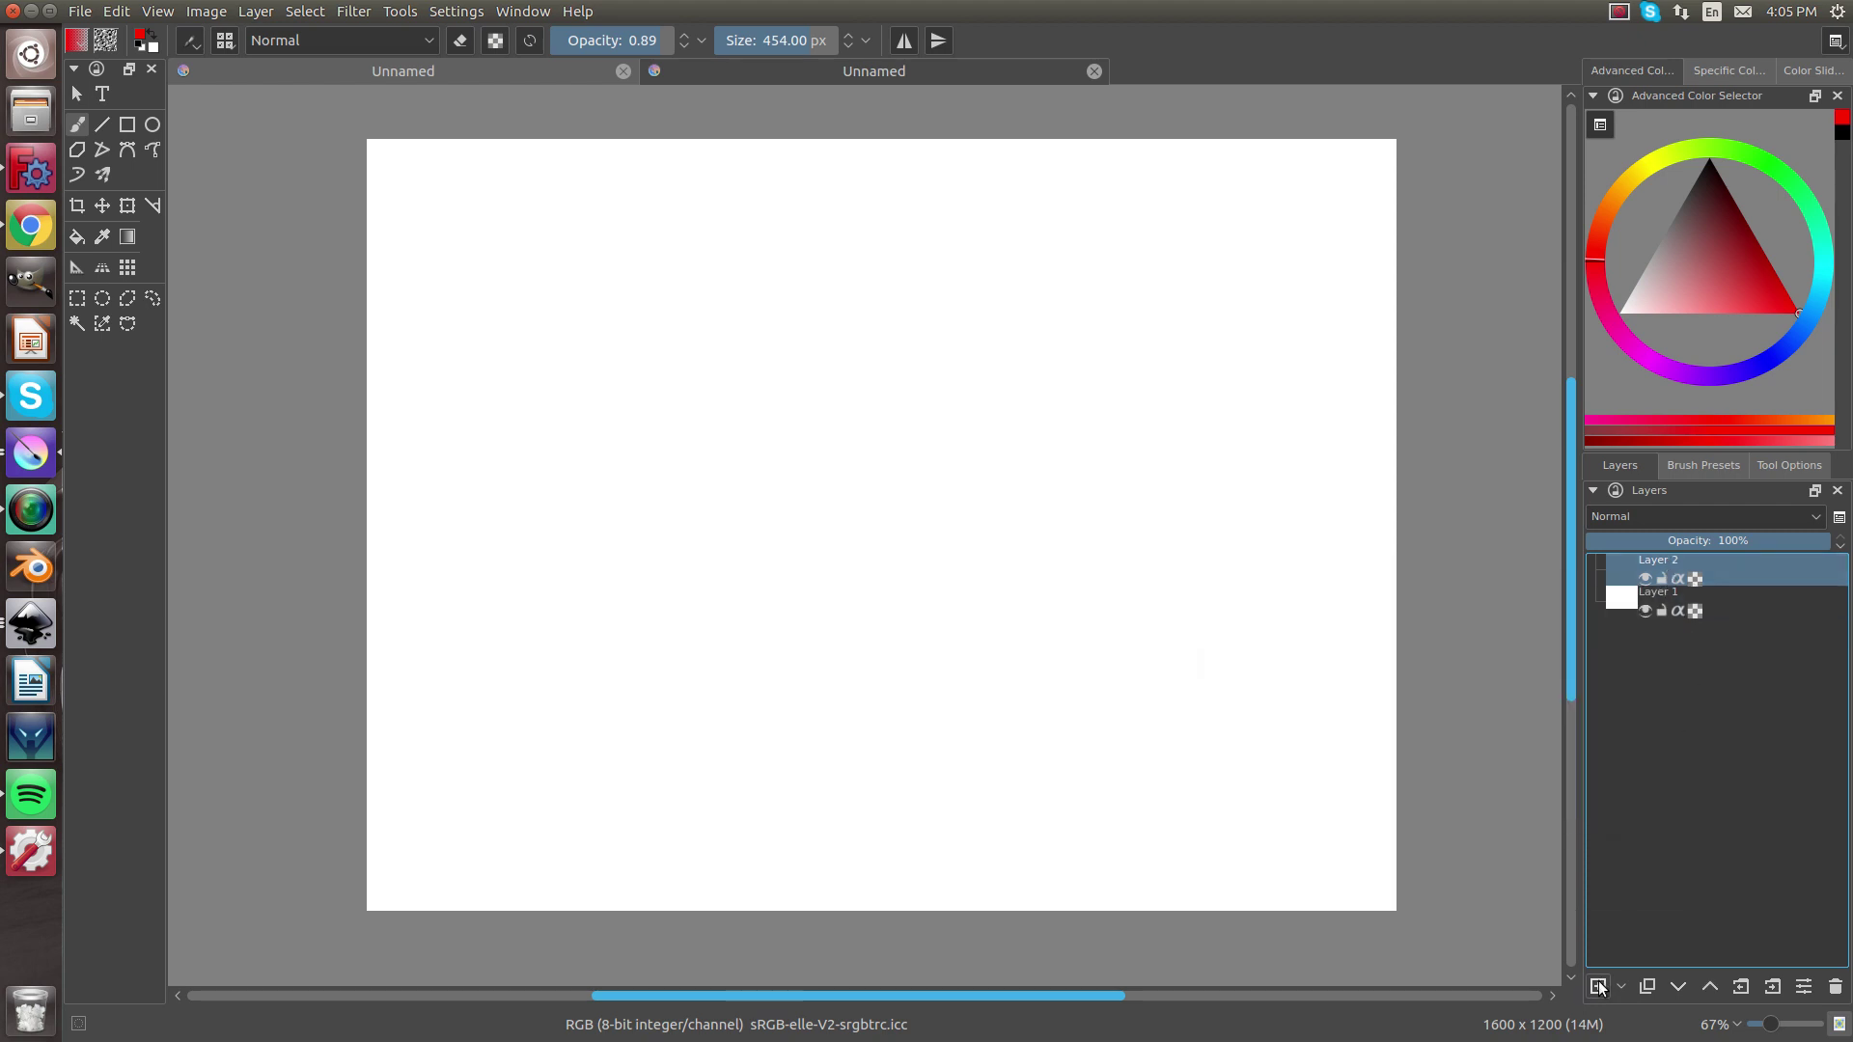
Add Layer 5 above Layer 1, reselect Layer 1 and show the brush presets
left_click(1660, 608)
key("Insert")
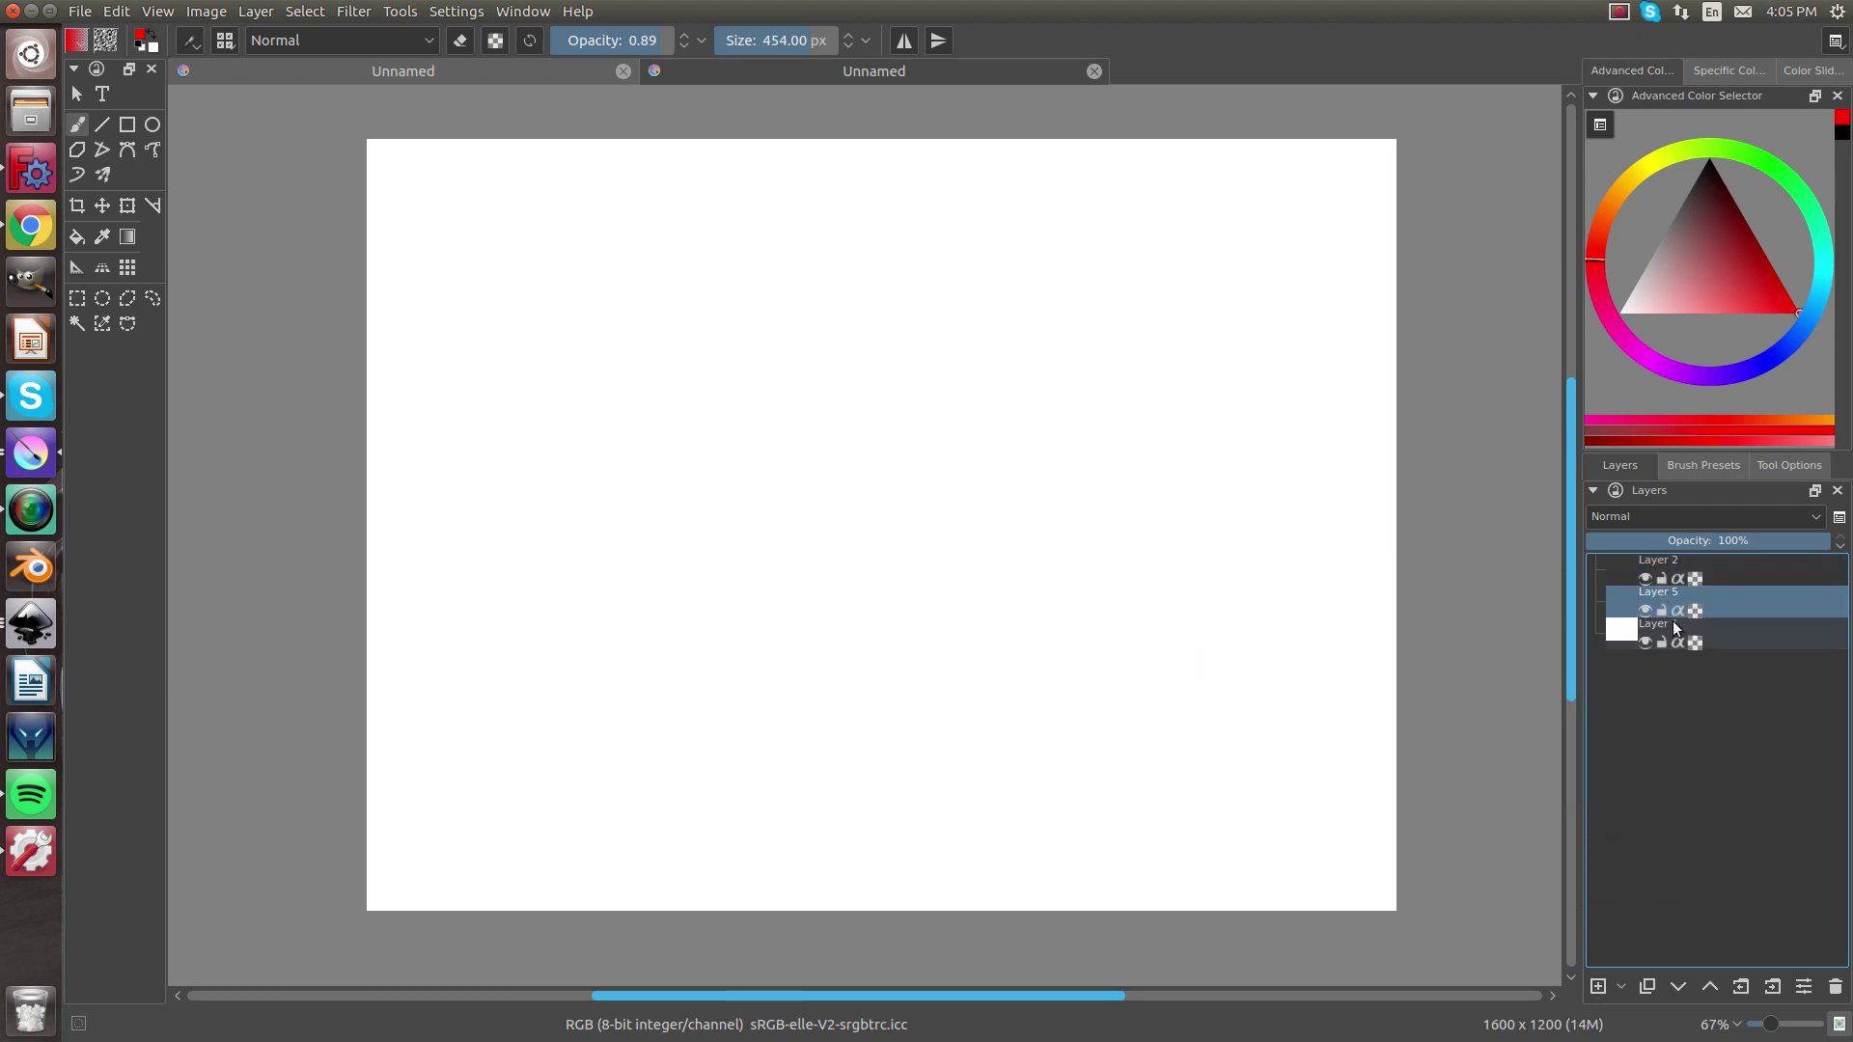
left_click(1676, 627)
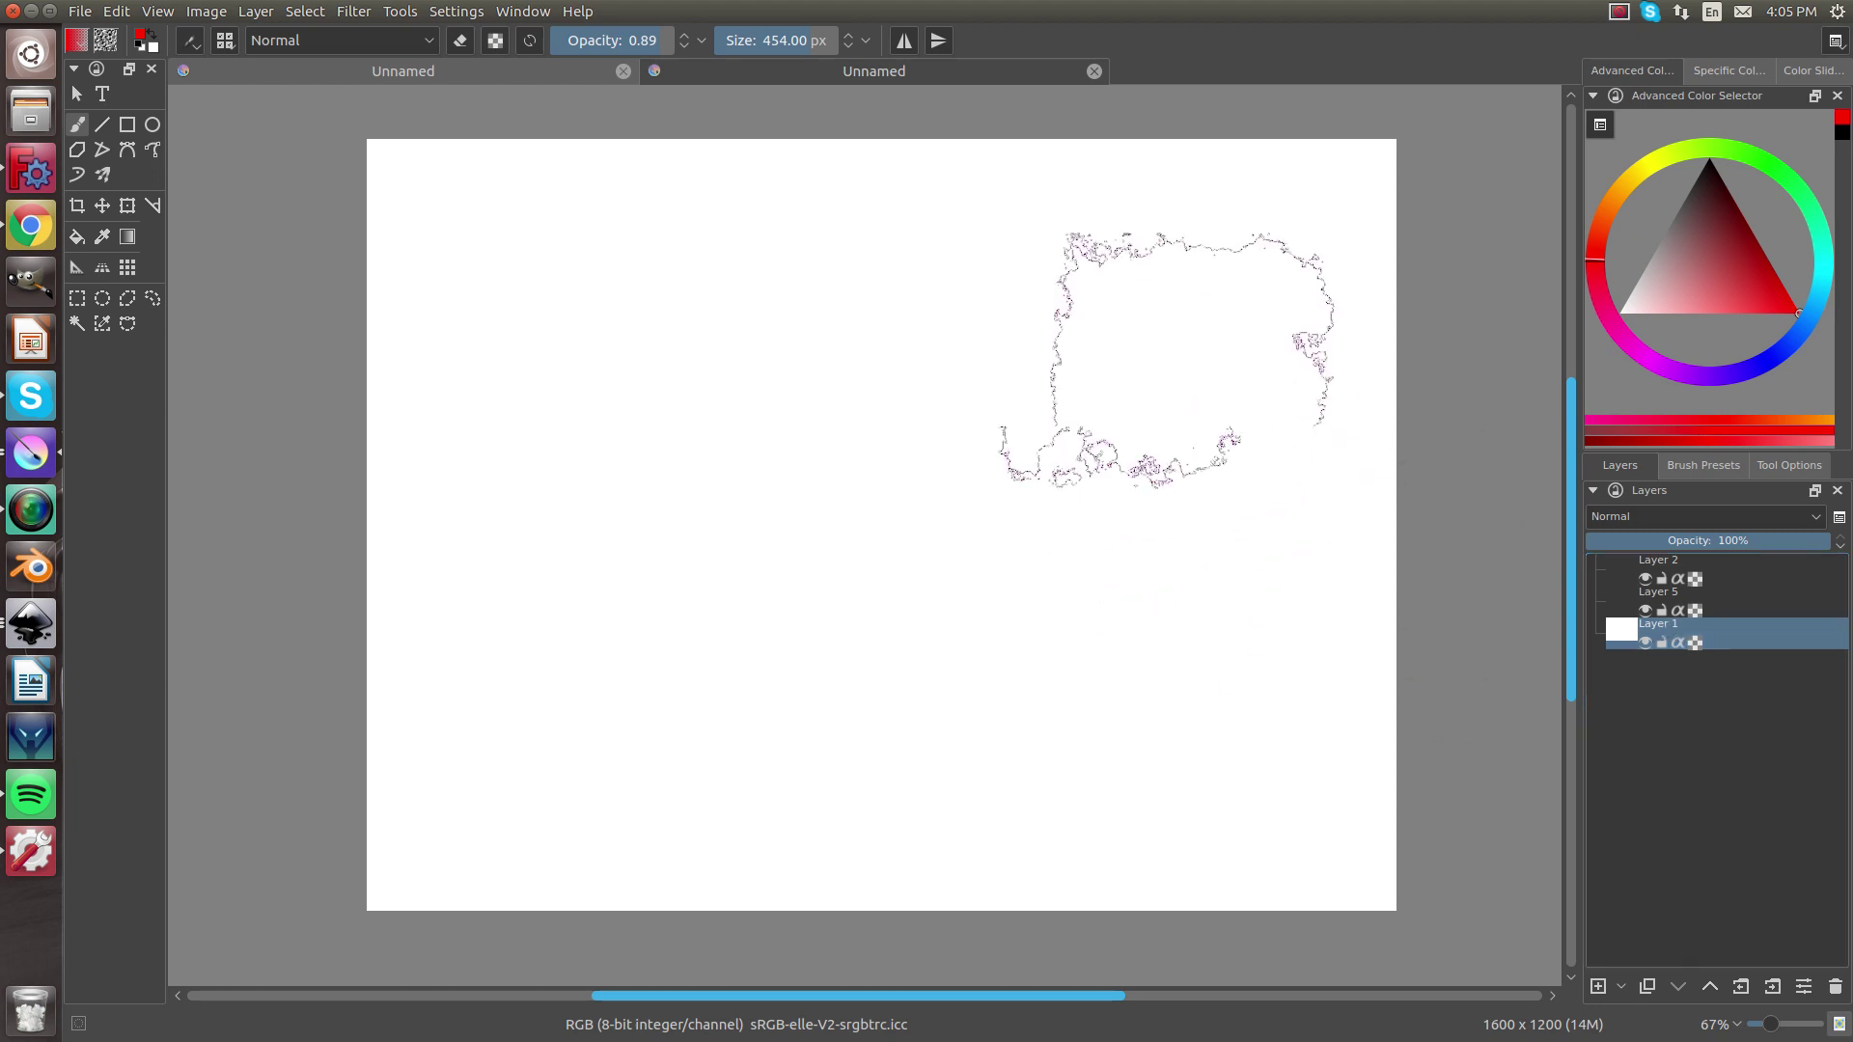
left_click(1670, 468)
Airbrush a soft red circle at upper left on Layer 1 with the Airbrush_pressure preset
scroll(1725, 586, "up", 5)
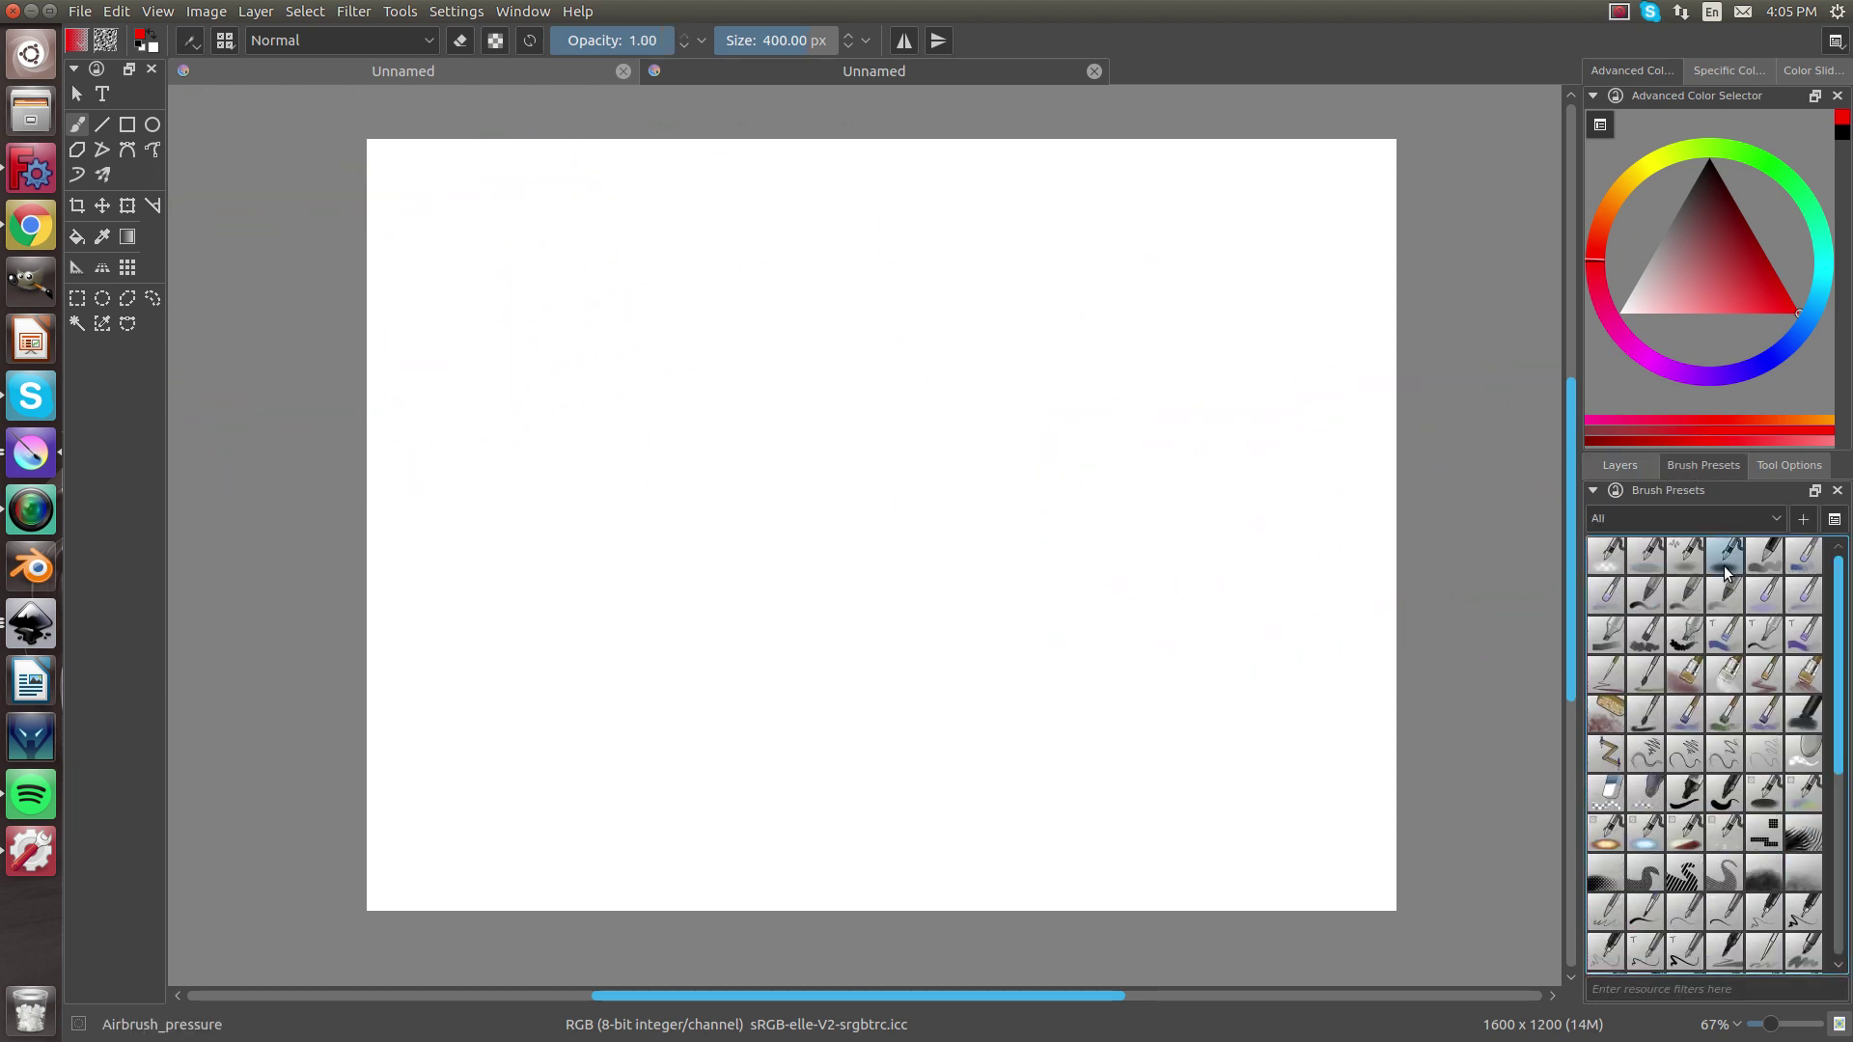
left_click(1725, 570)
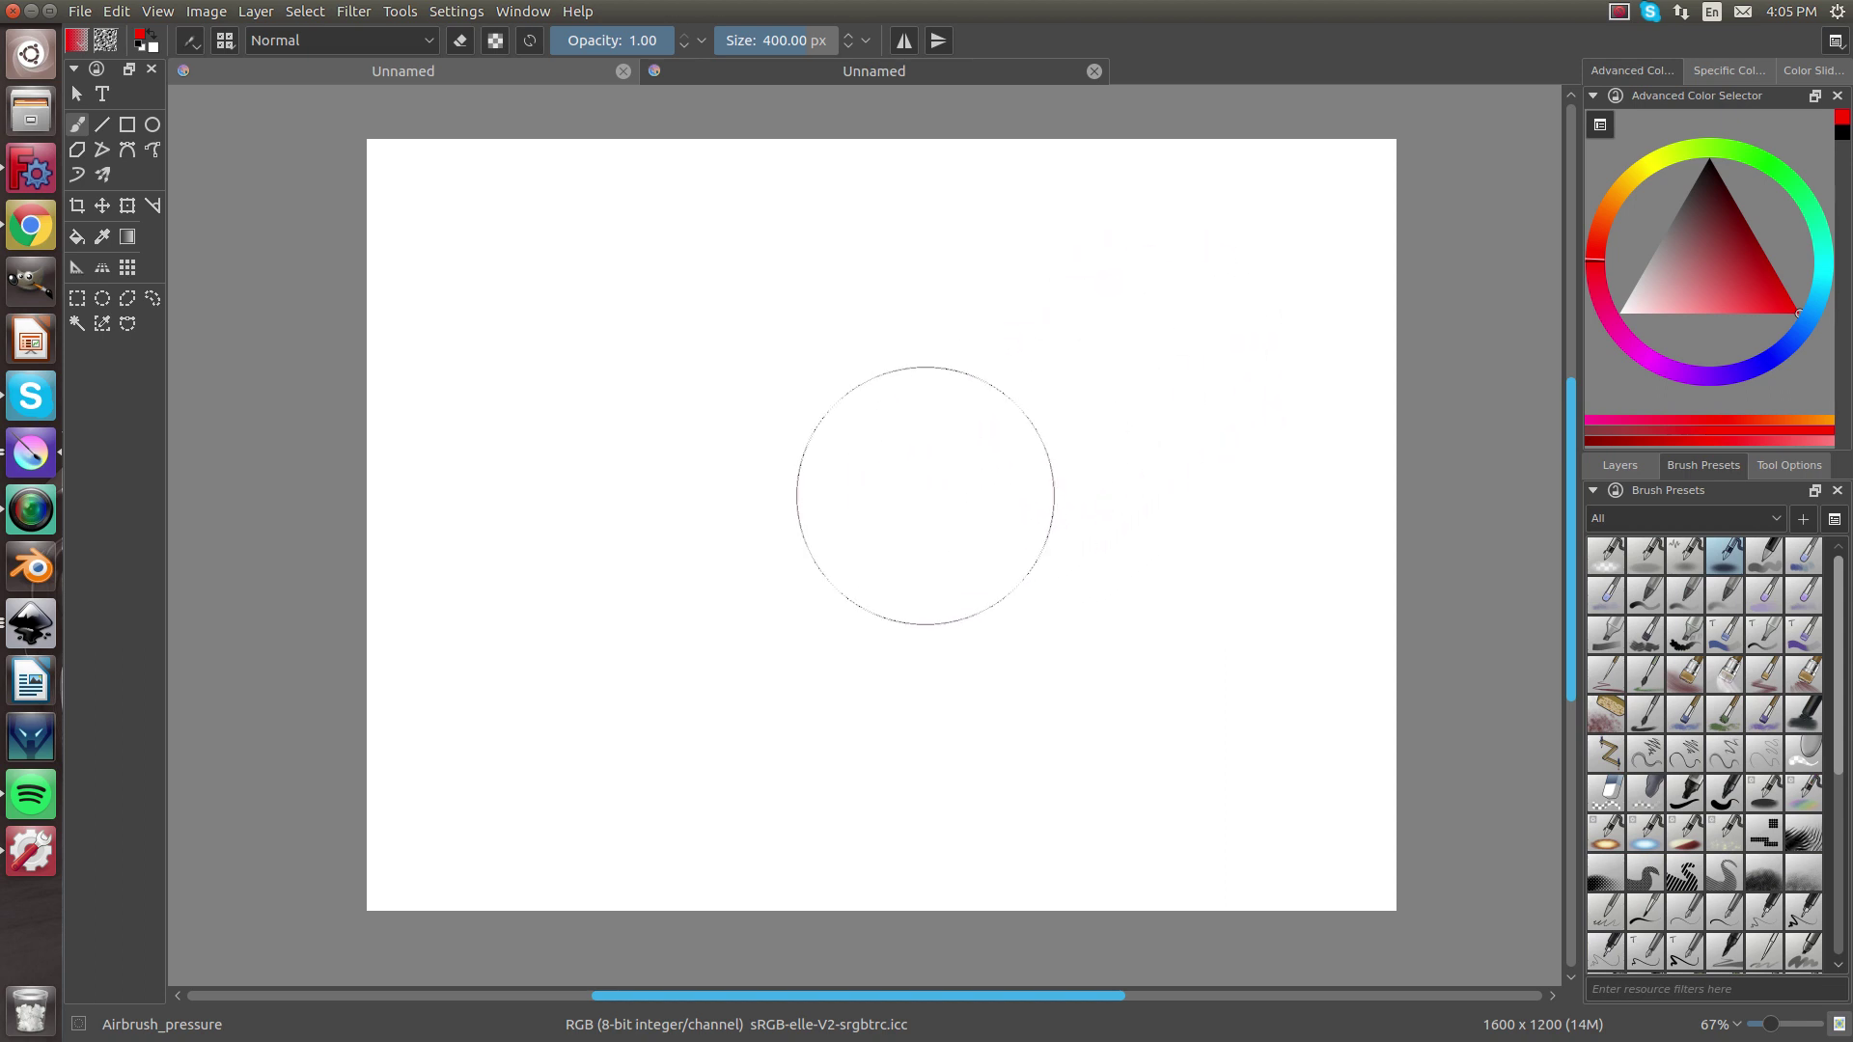
left_click_drag(606, 371, 615, 374)
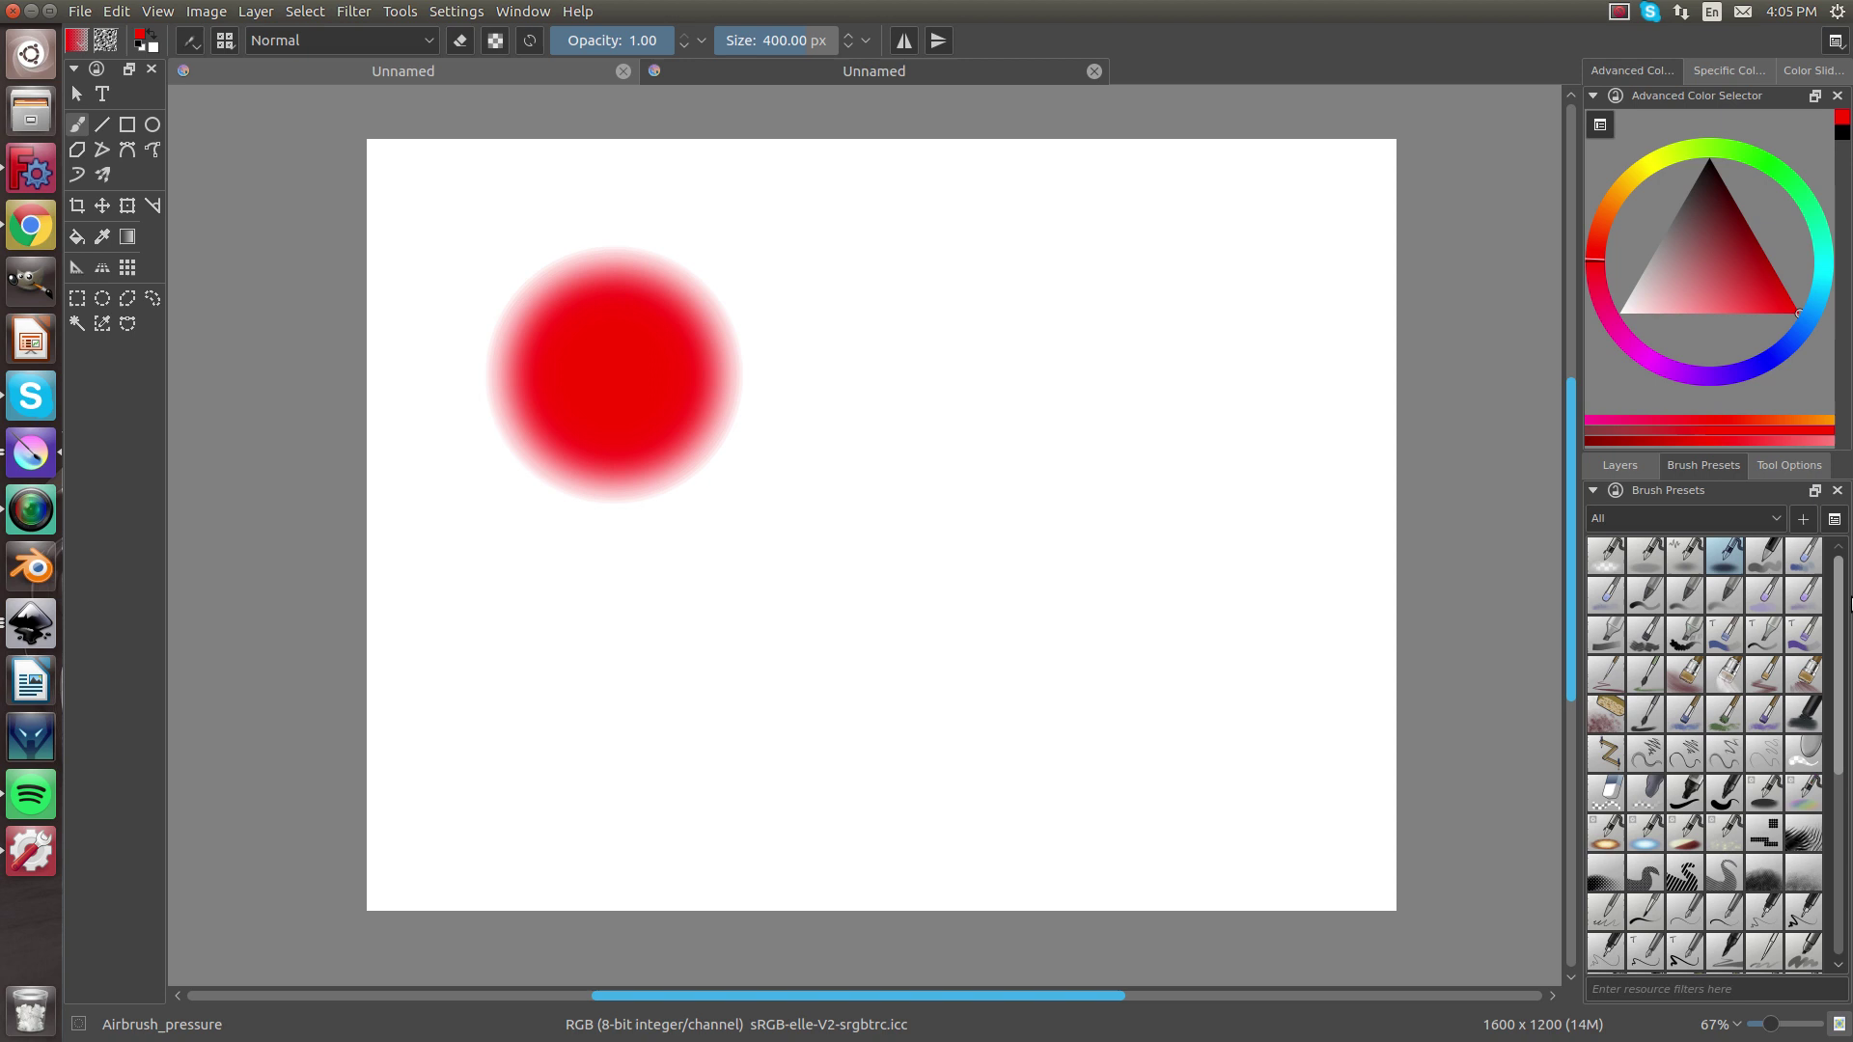
Airbrush a soft green circle at upper right on Layer 5
left_click(1612, 462)
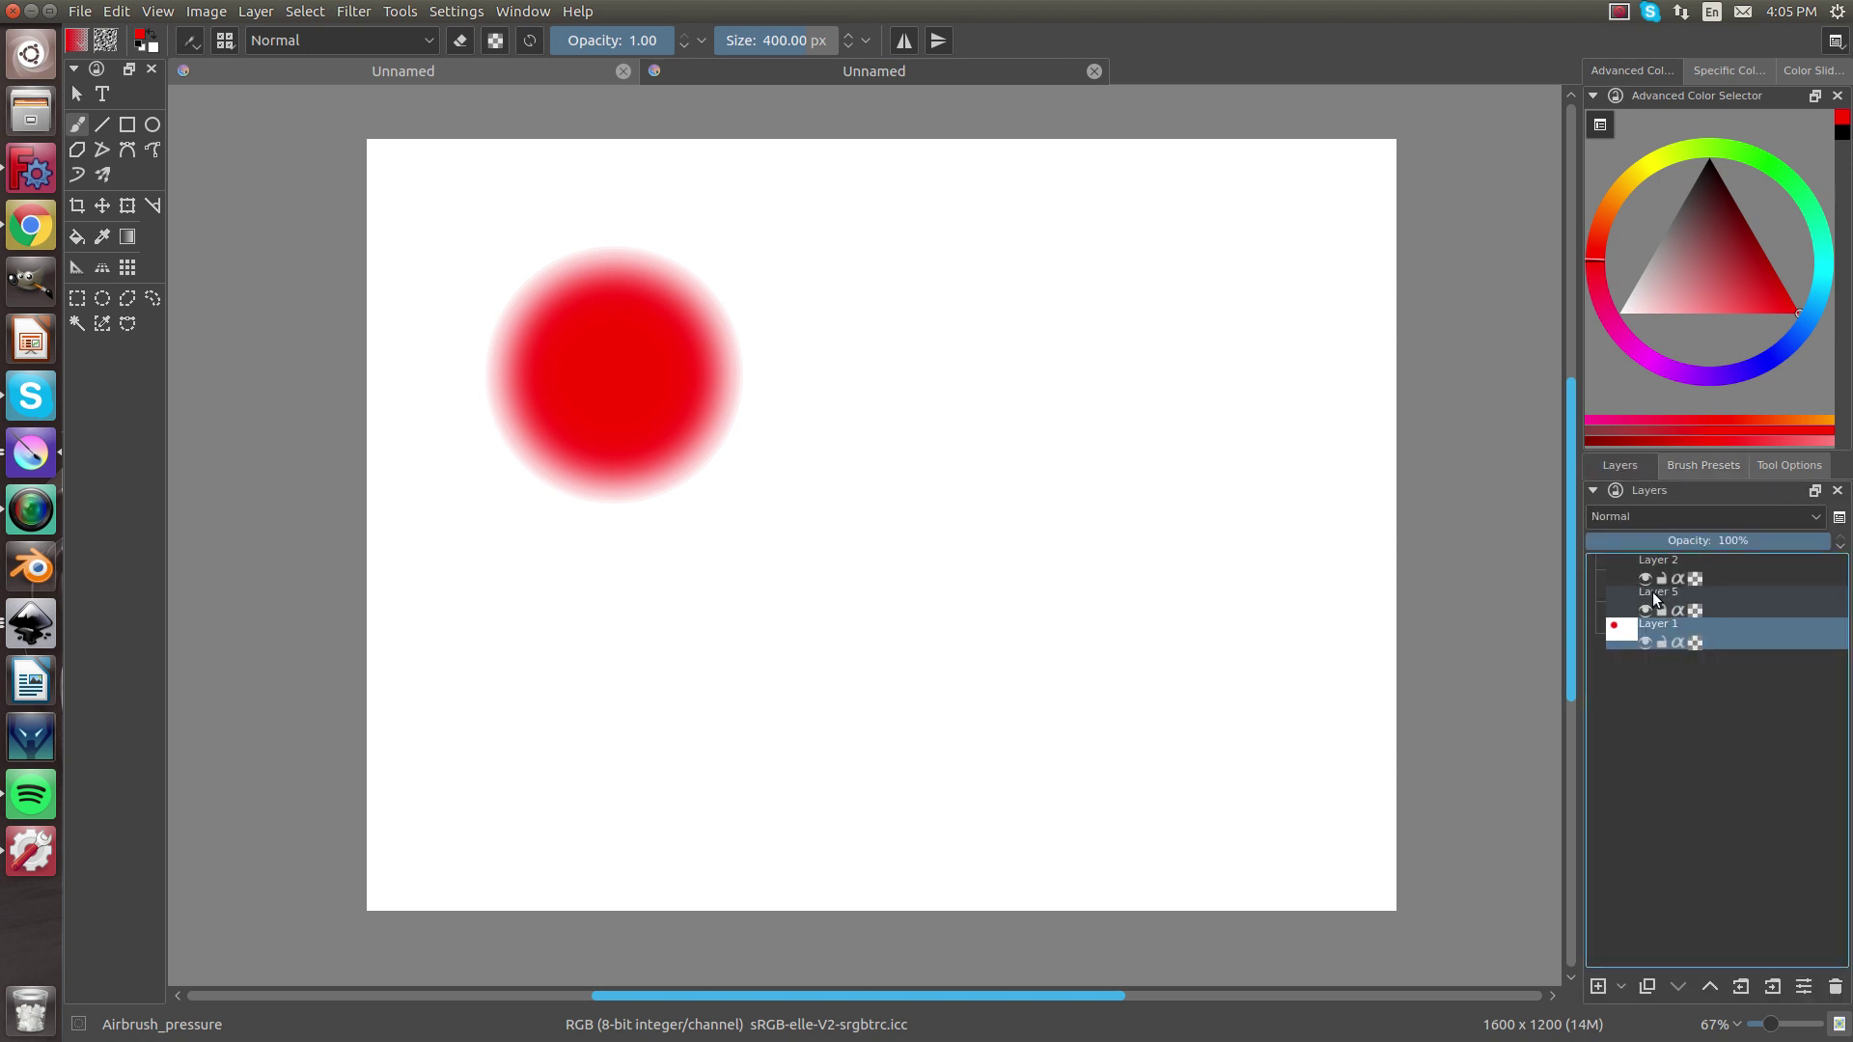
left_click(1652, 592)
left_click(1679, 466)
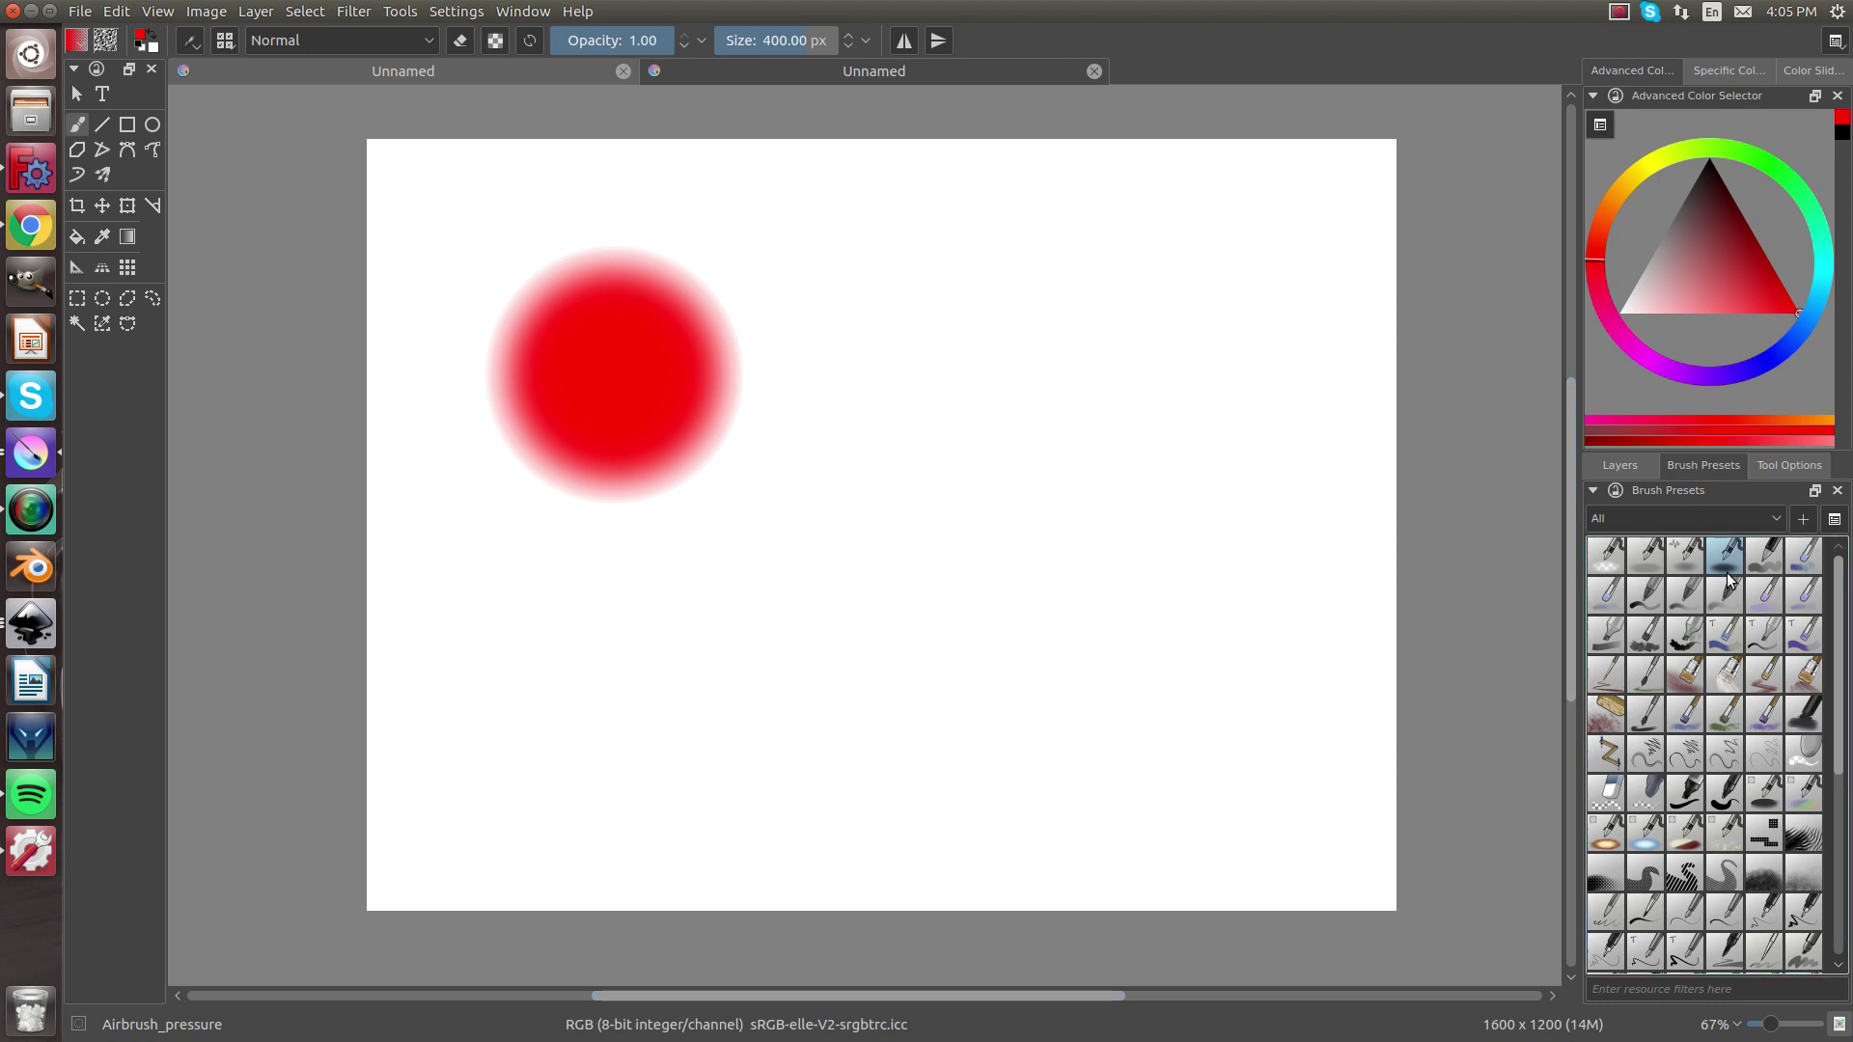
left_click(1781, 183)
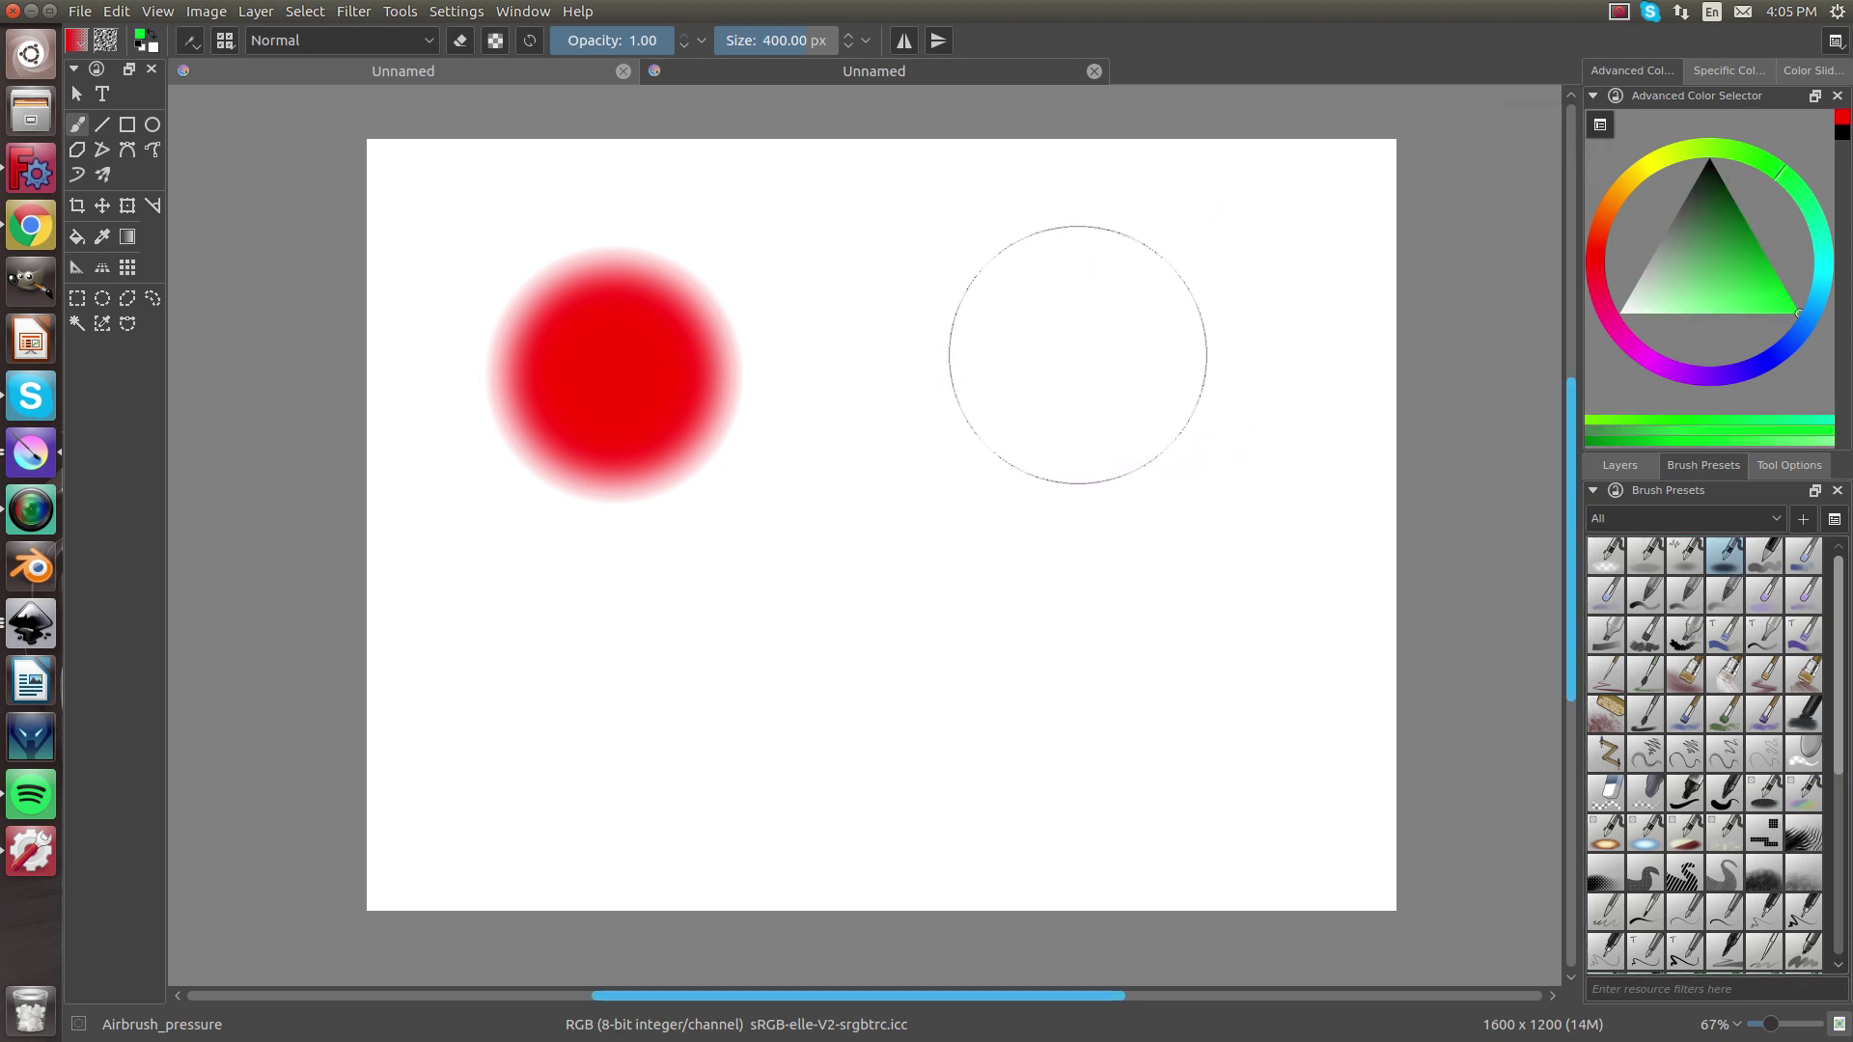
left_click_drag(1071, 355, 1066, 362)
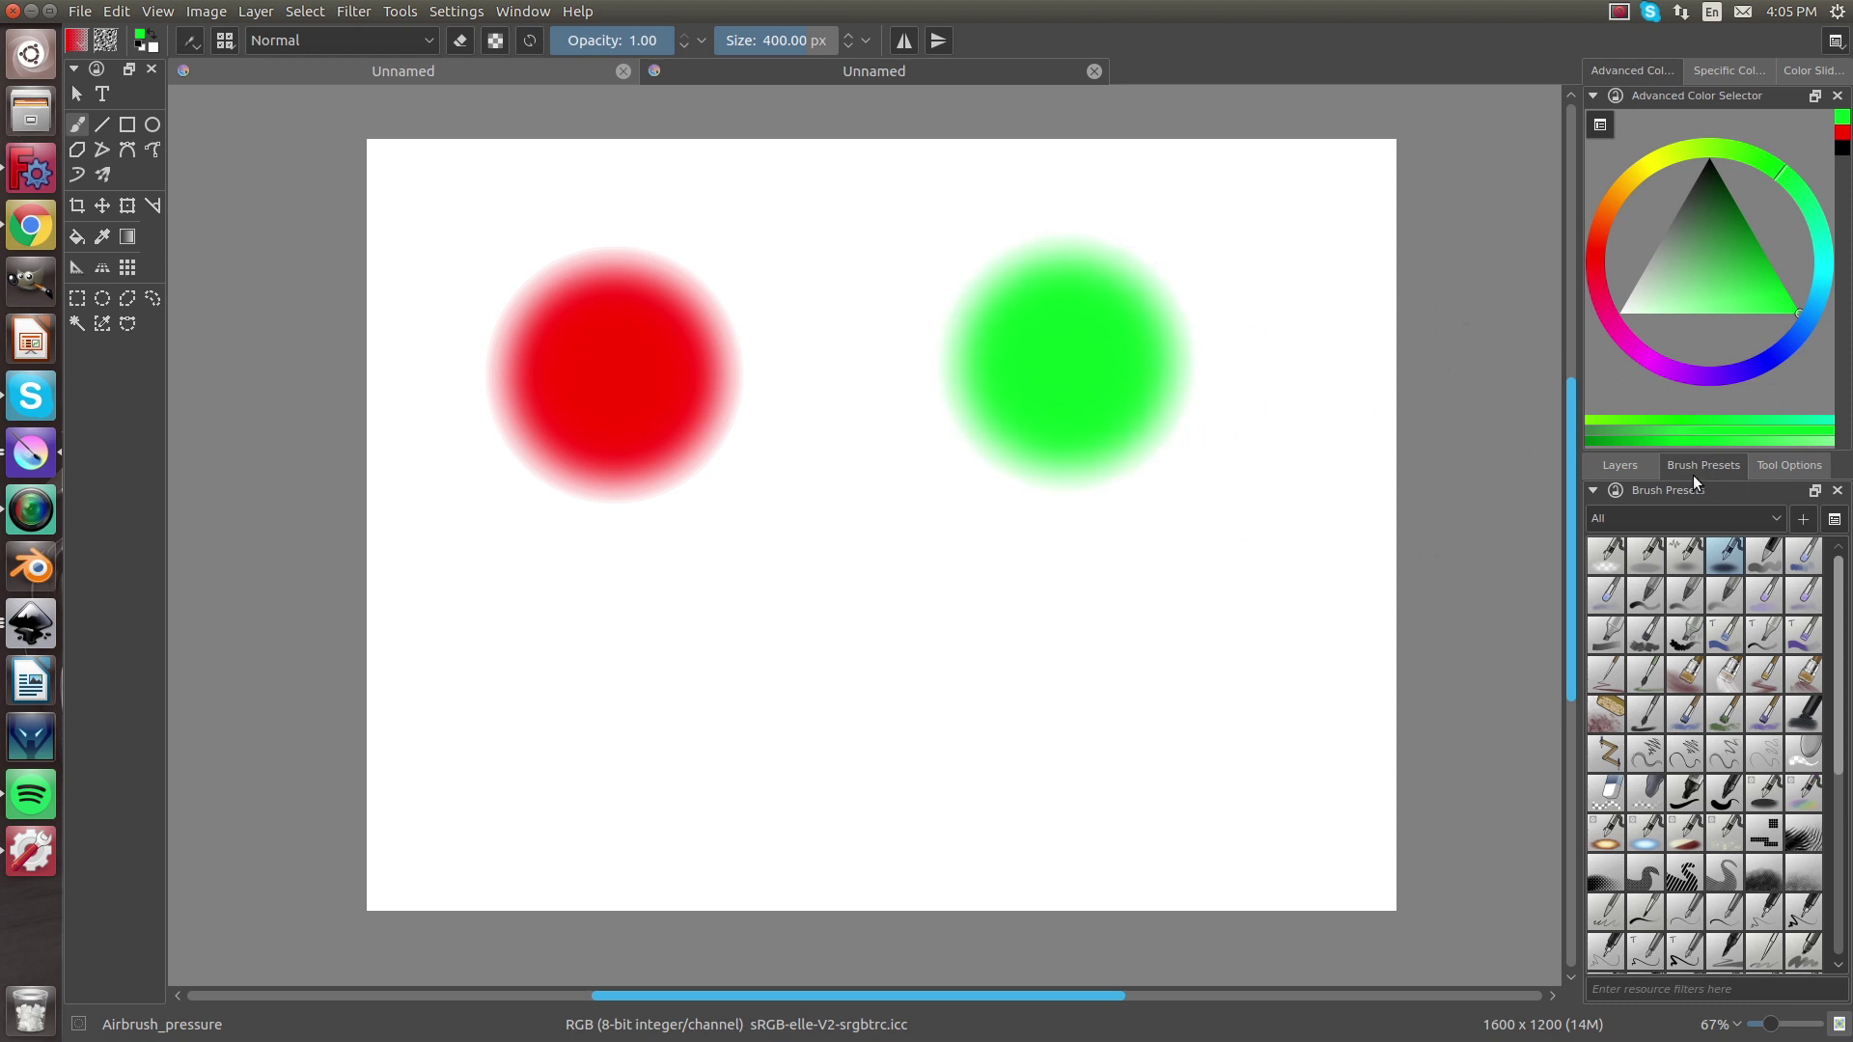
Airbrush a soft blue circle in the lower centre on Layer 2
left_click(1625, 467)
left_click(1669, 563)
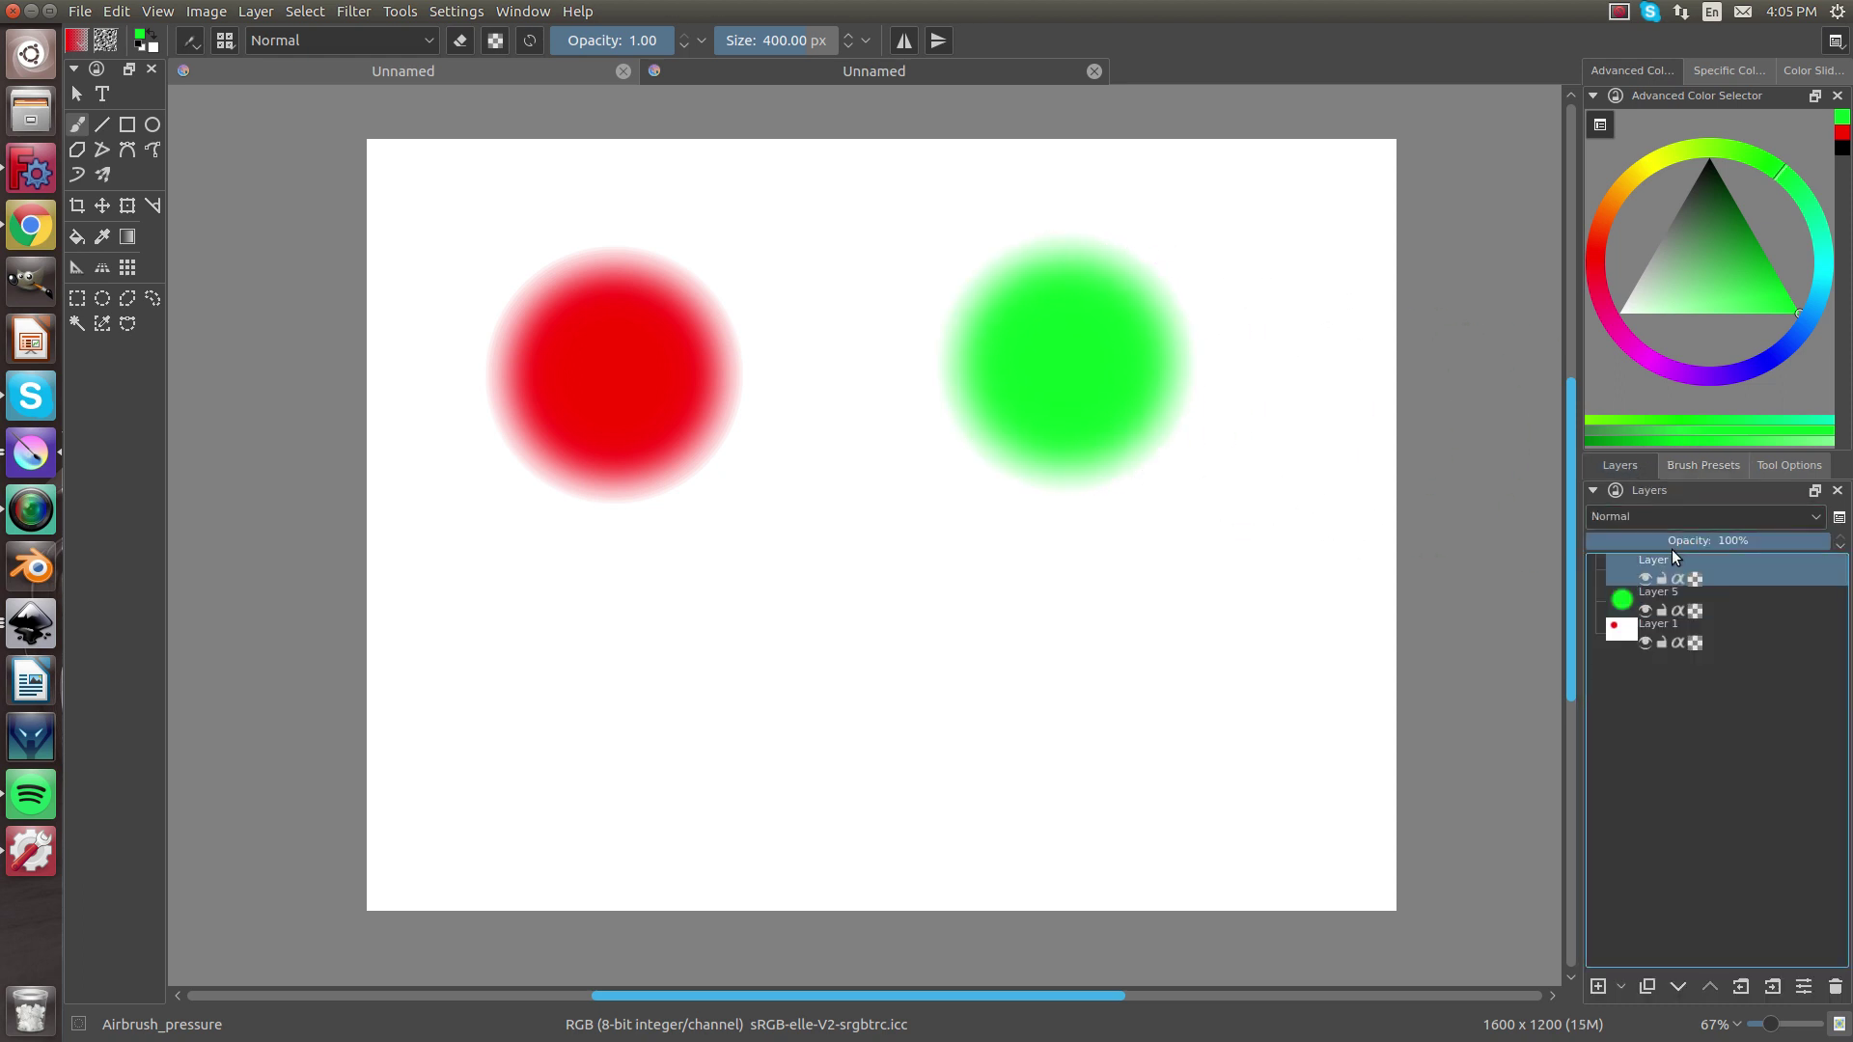
left_click(1699, 465)
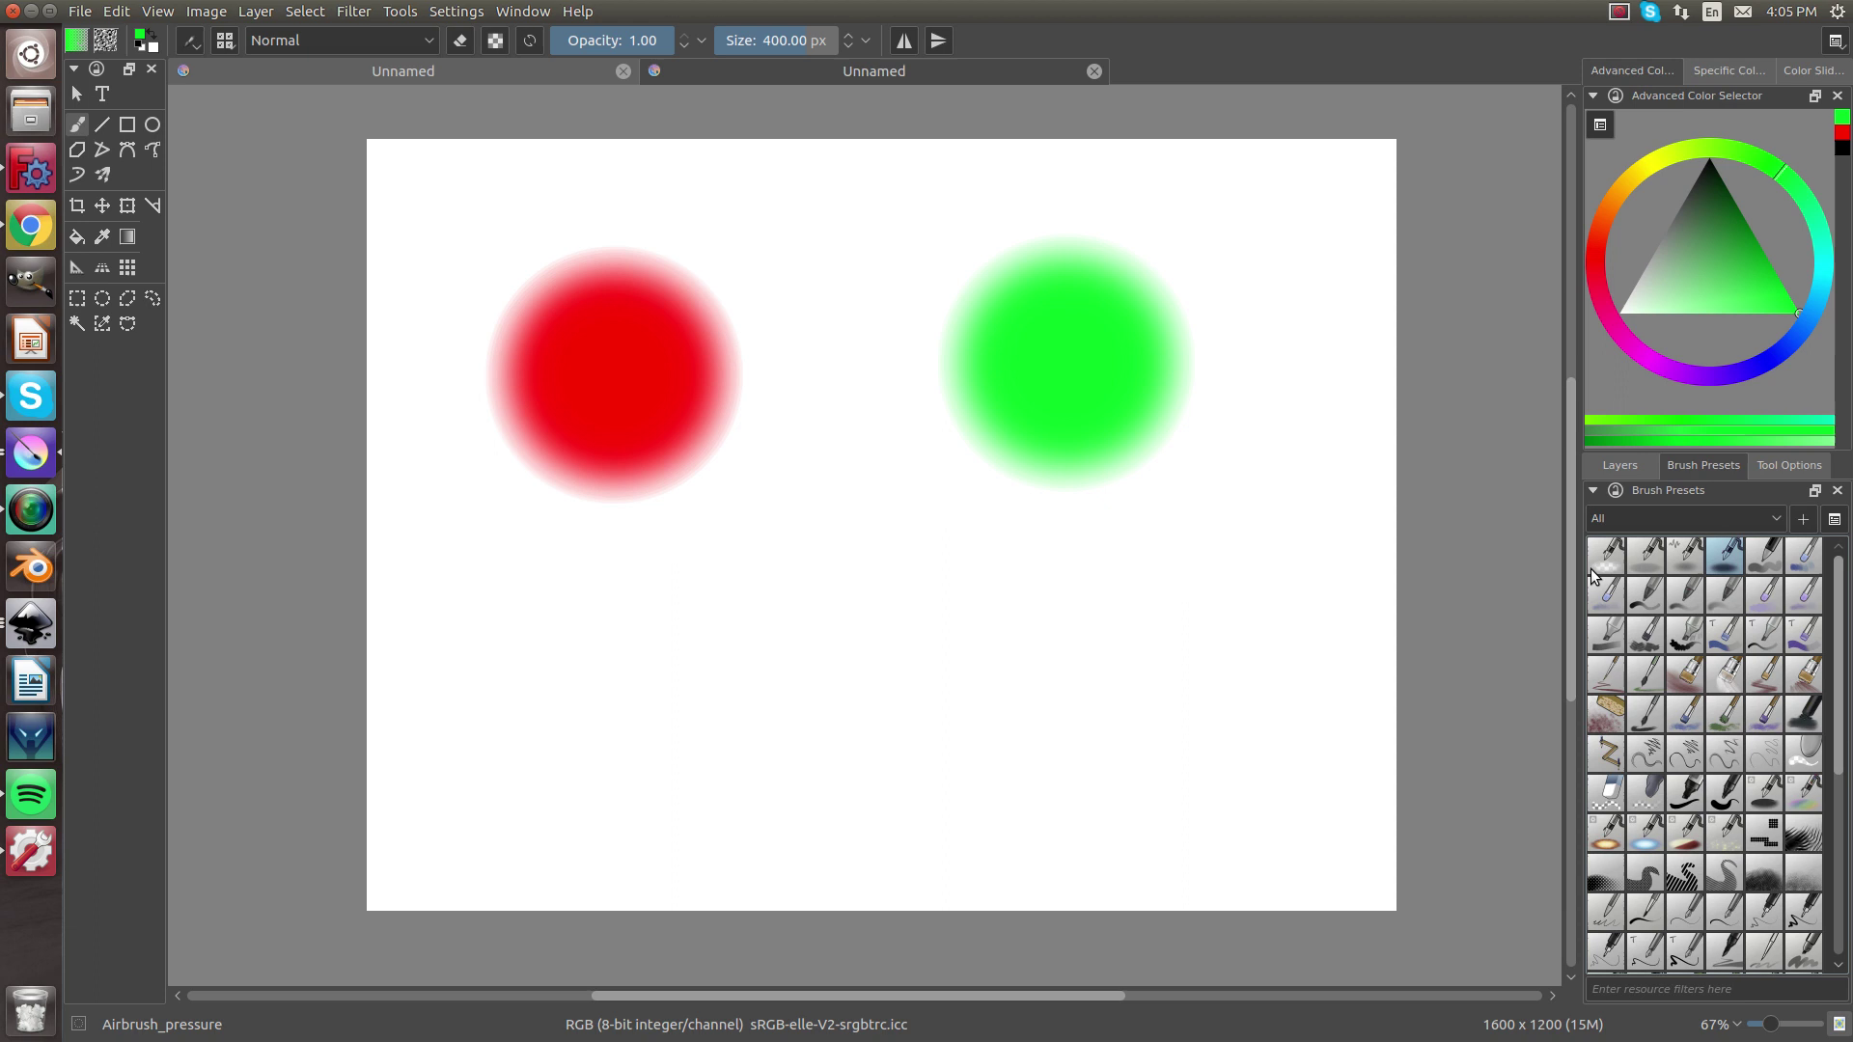
left_click_drag(1772, 359, 1768, 373)
left_click_drag(845, 666, 845, 666)
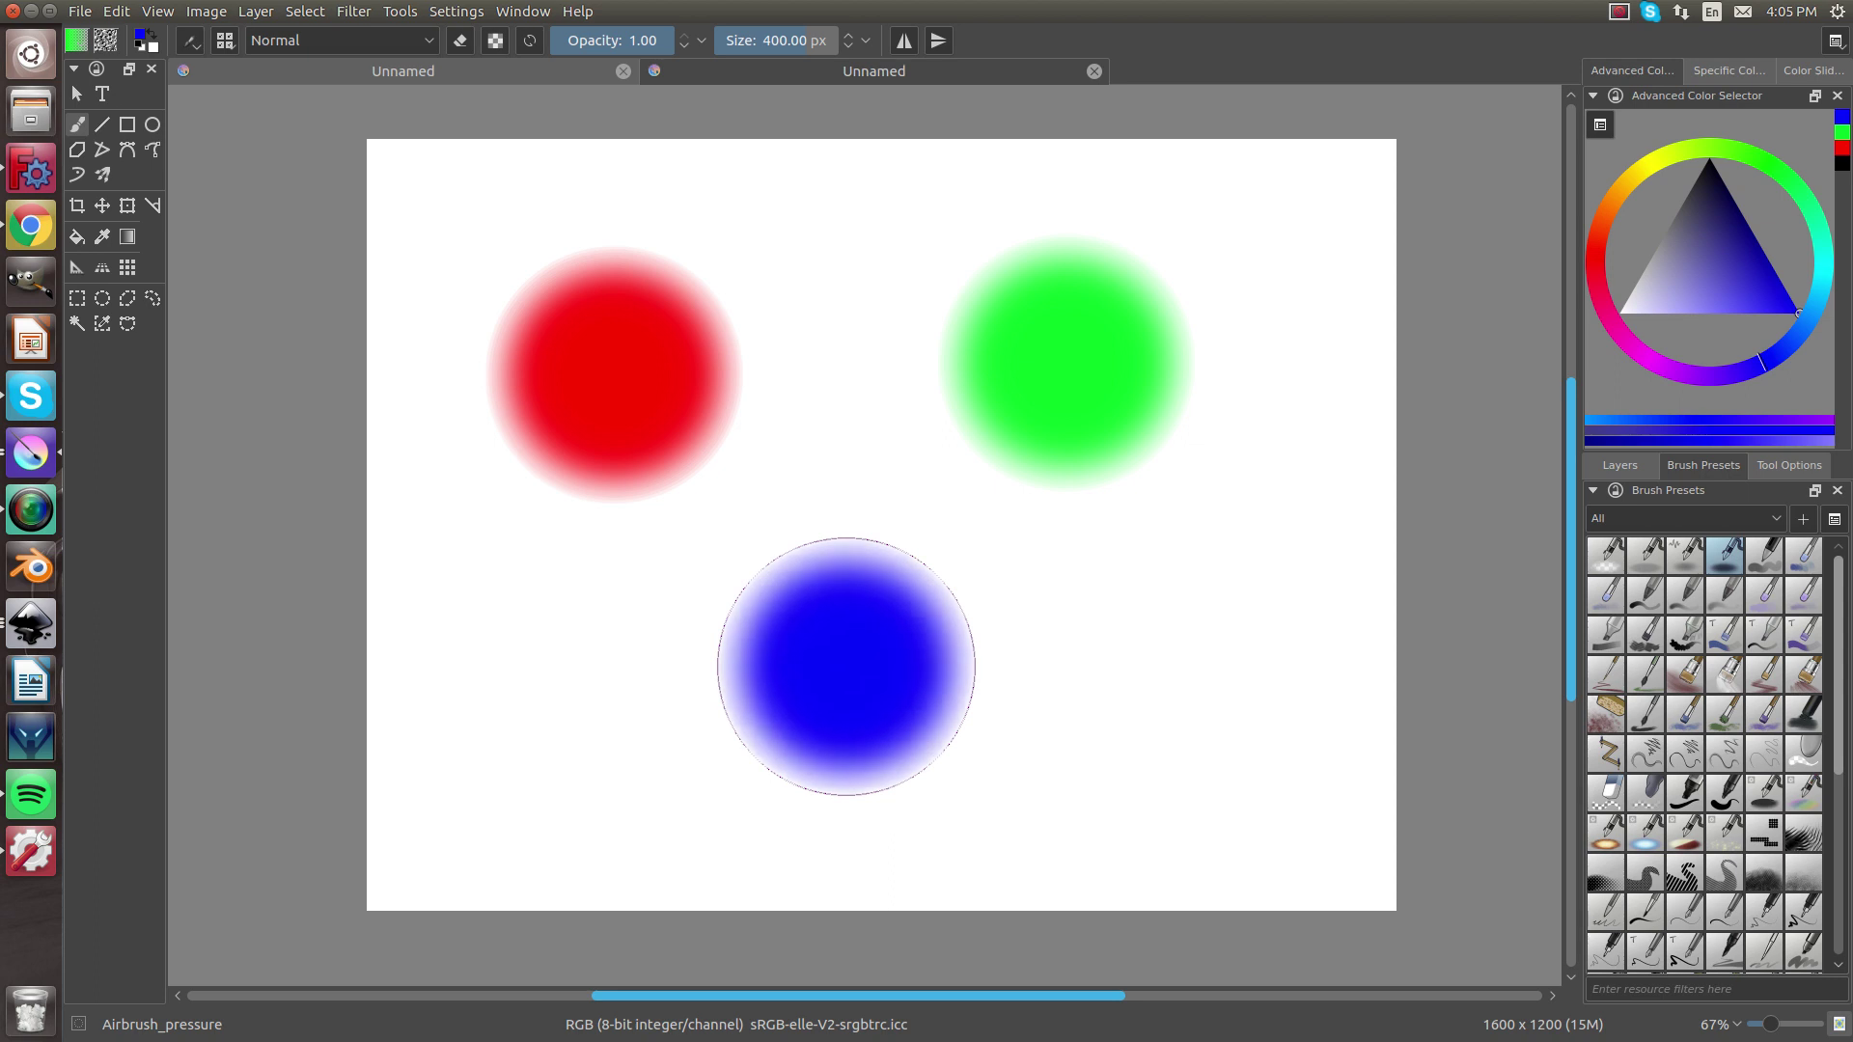
Reposition the blue circle slightly lower with the Move tool
left_click(1604, 469)
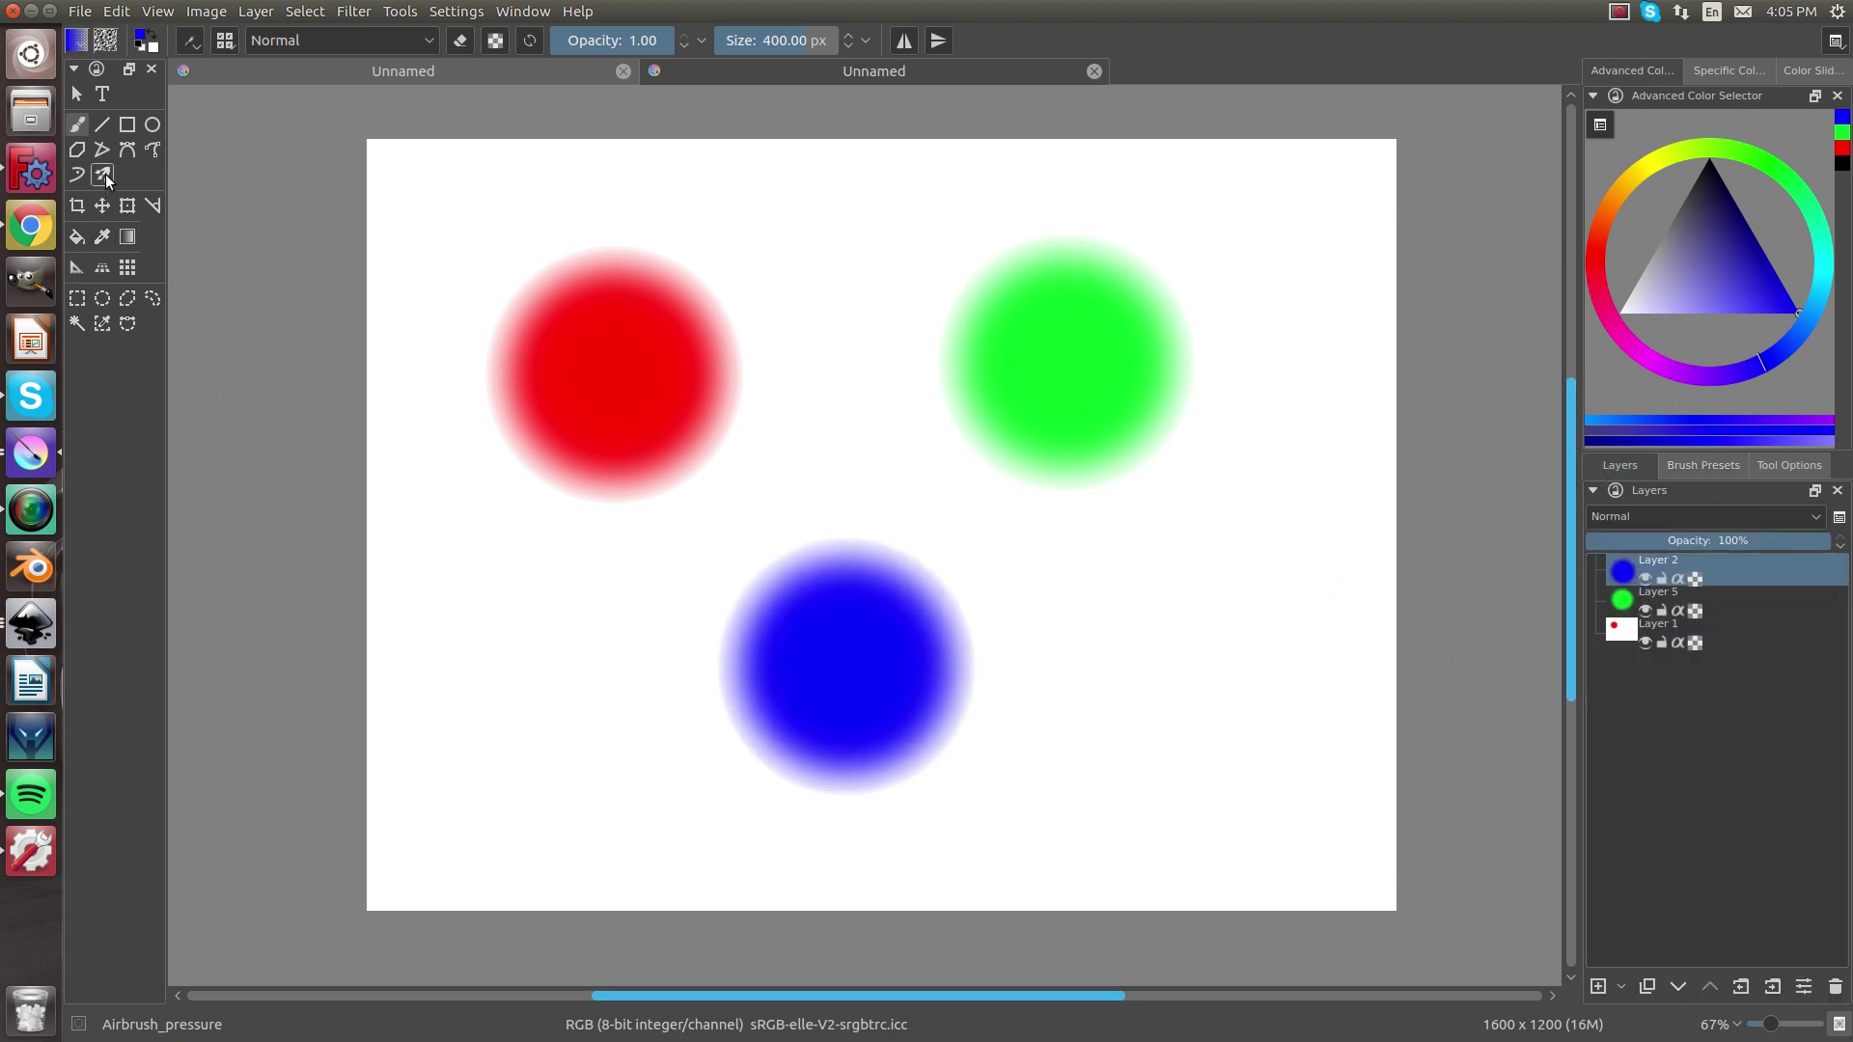
left_click(103, 212)
left_click_drag(552, 367, 558, 321)
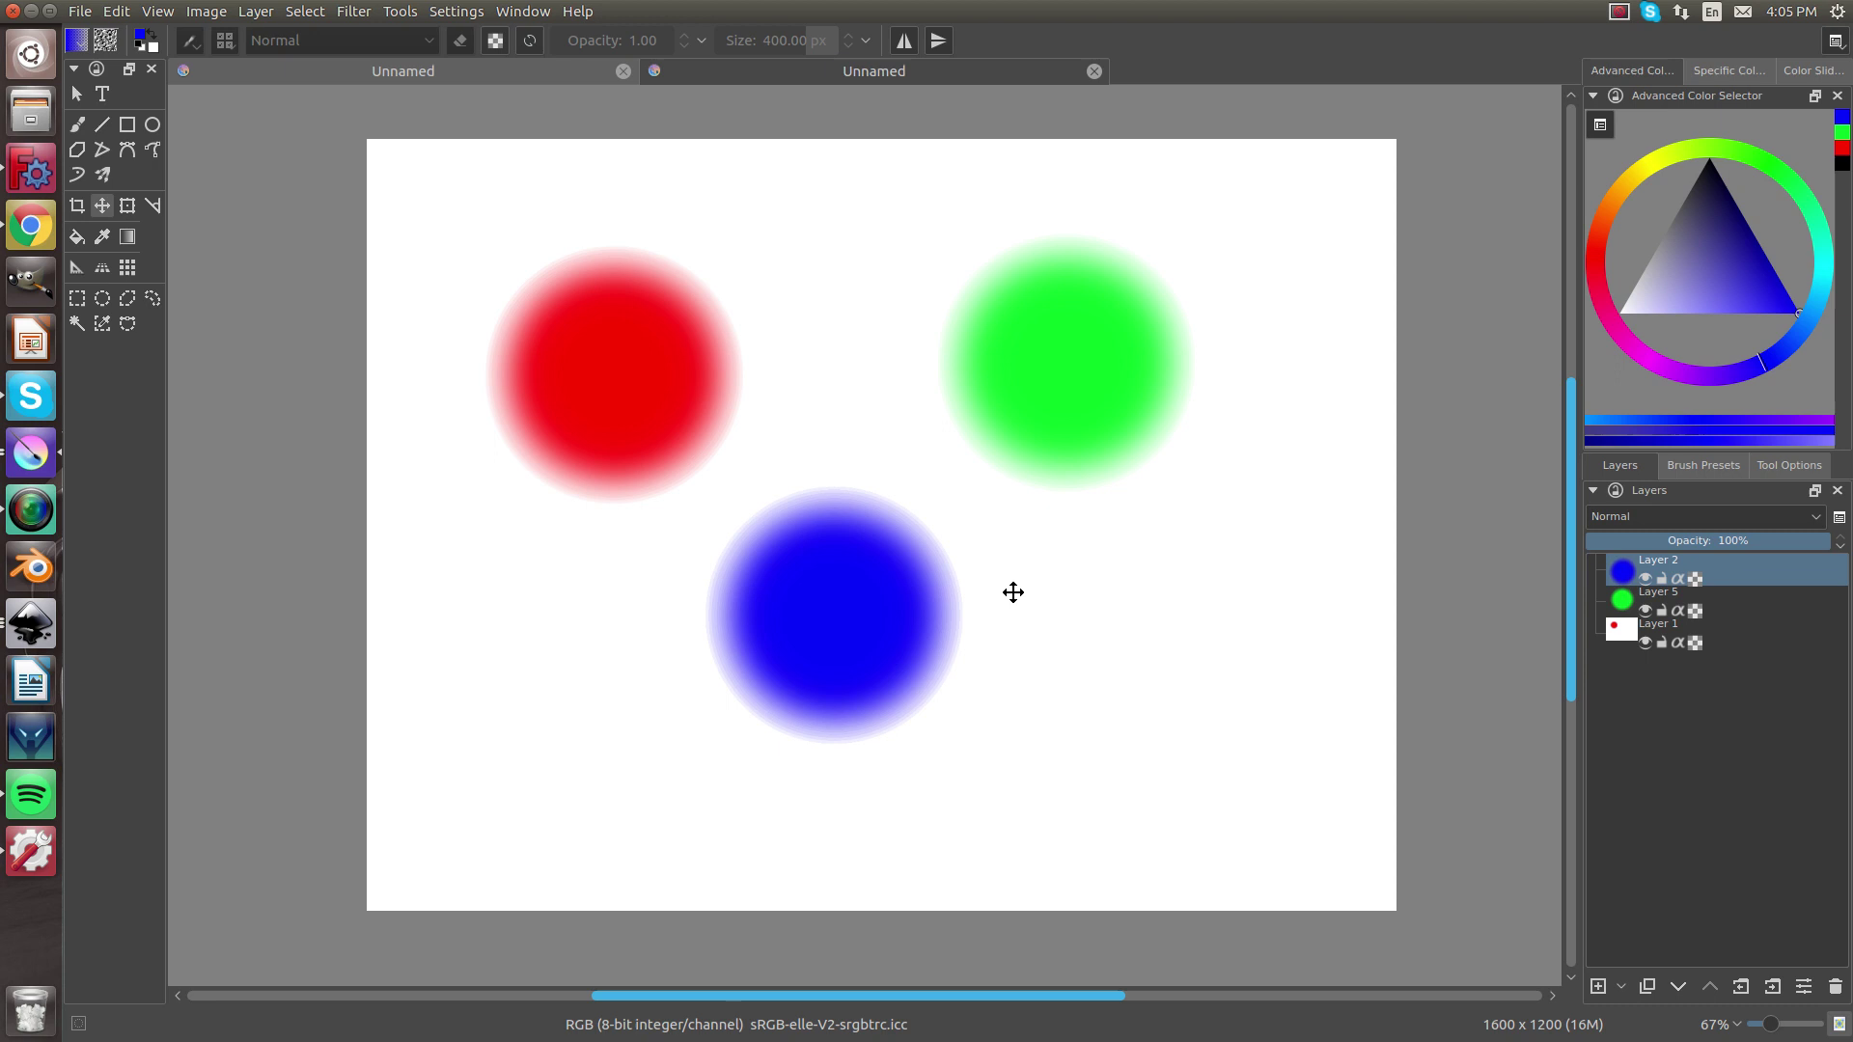
left_click_drag(848, 627, 875, 668)
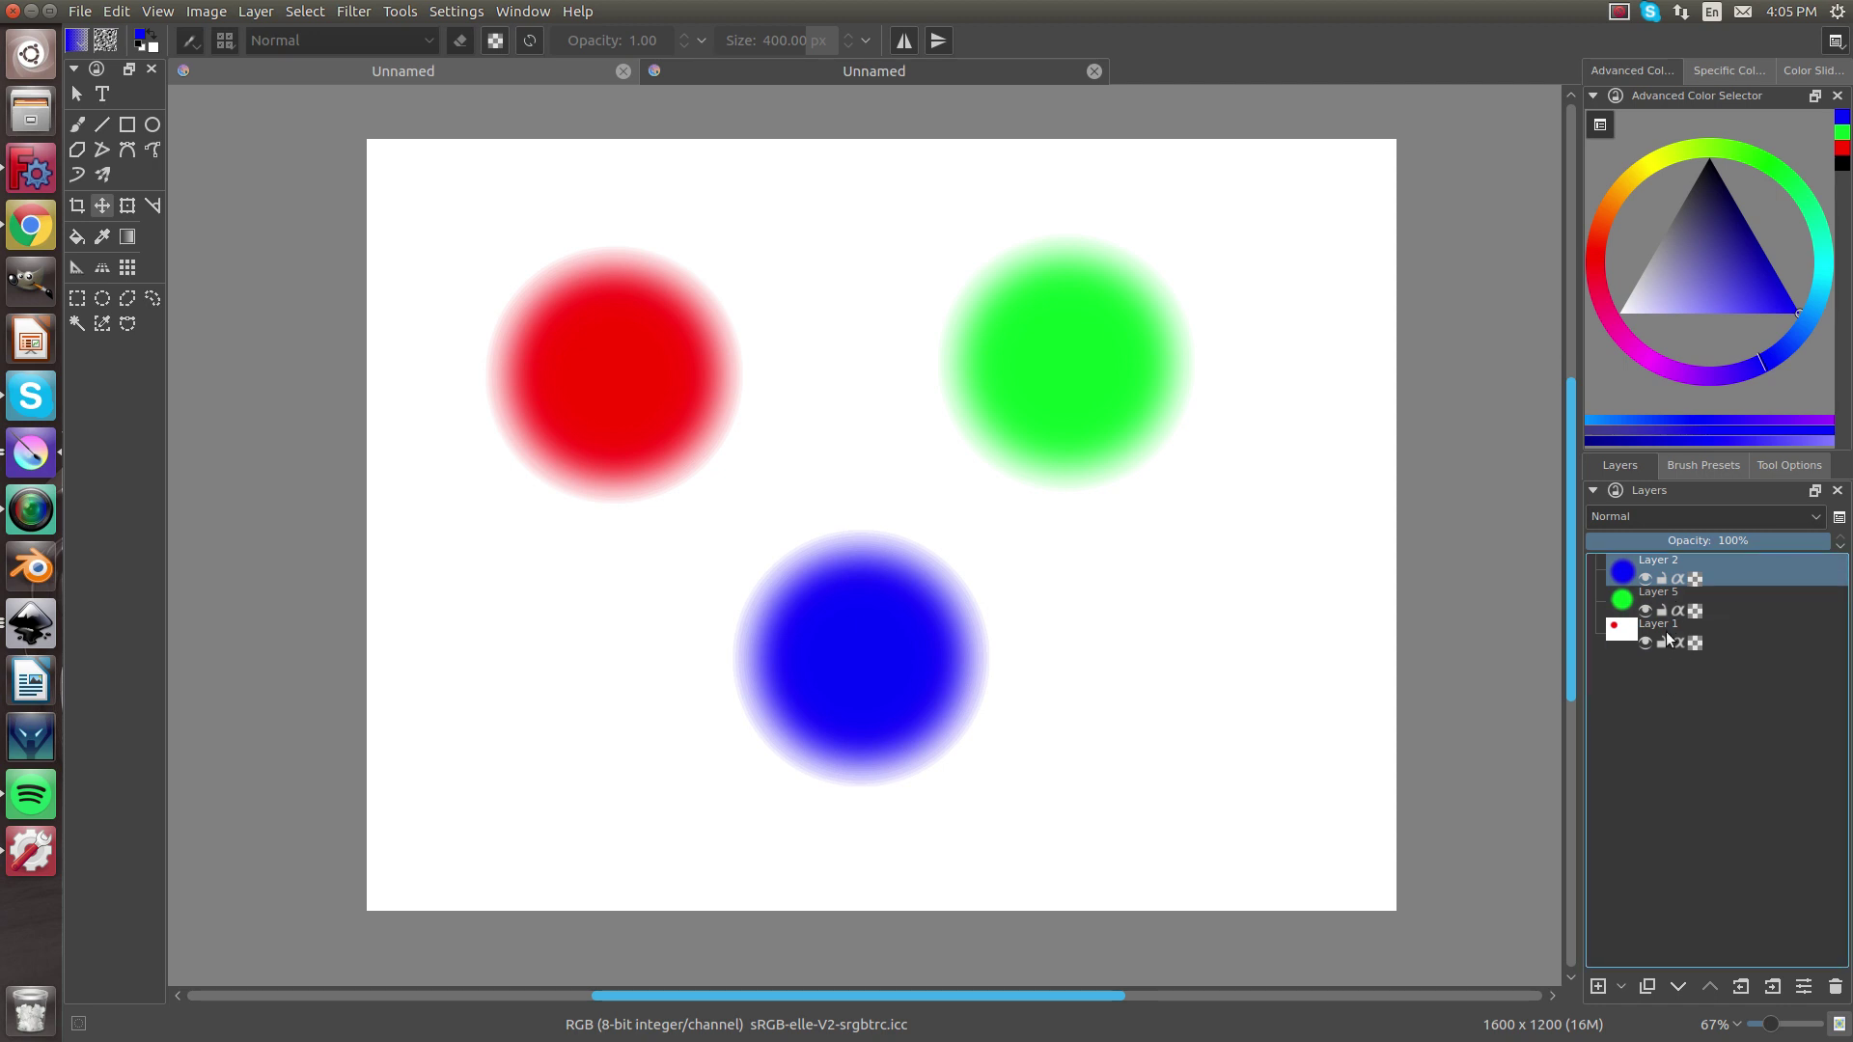
Reorder the layers to blue Layer 2 on top, green Layer 5, then red Layer 1 at the bottom
left_click_drag(1666, 634, 1692, 571)
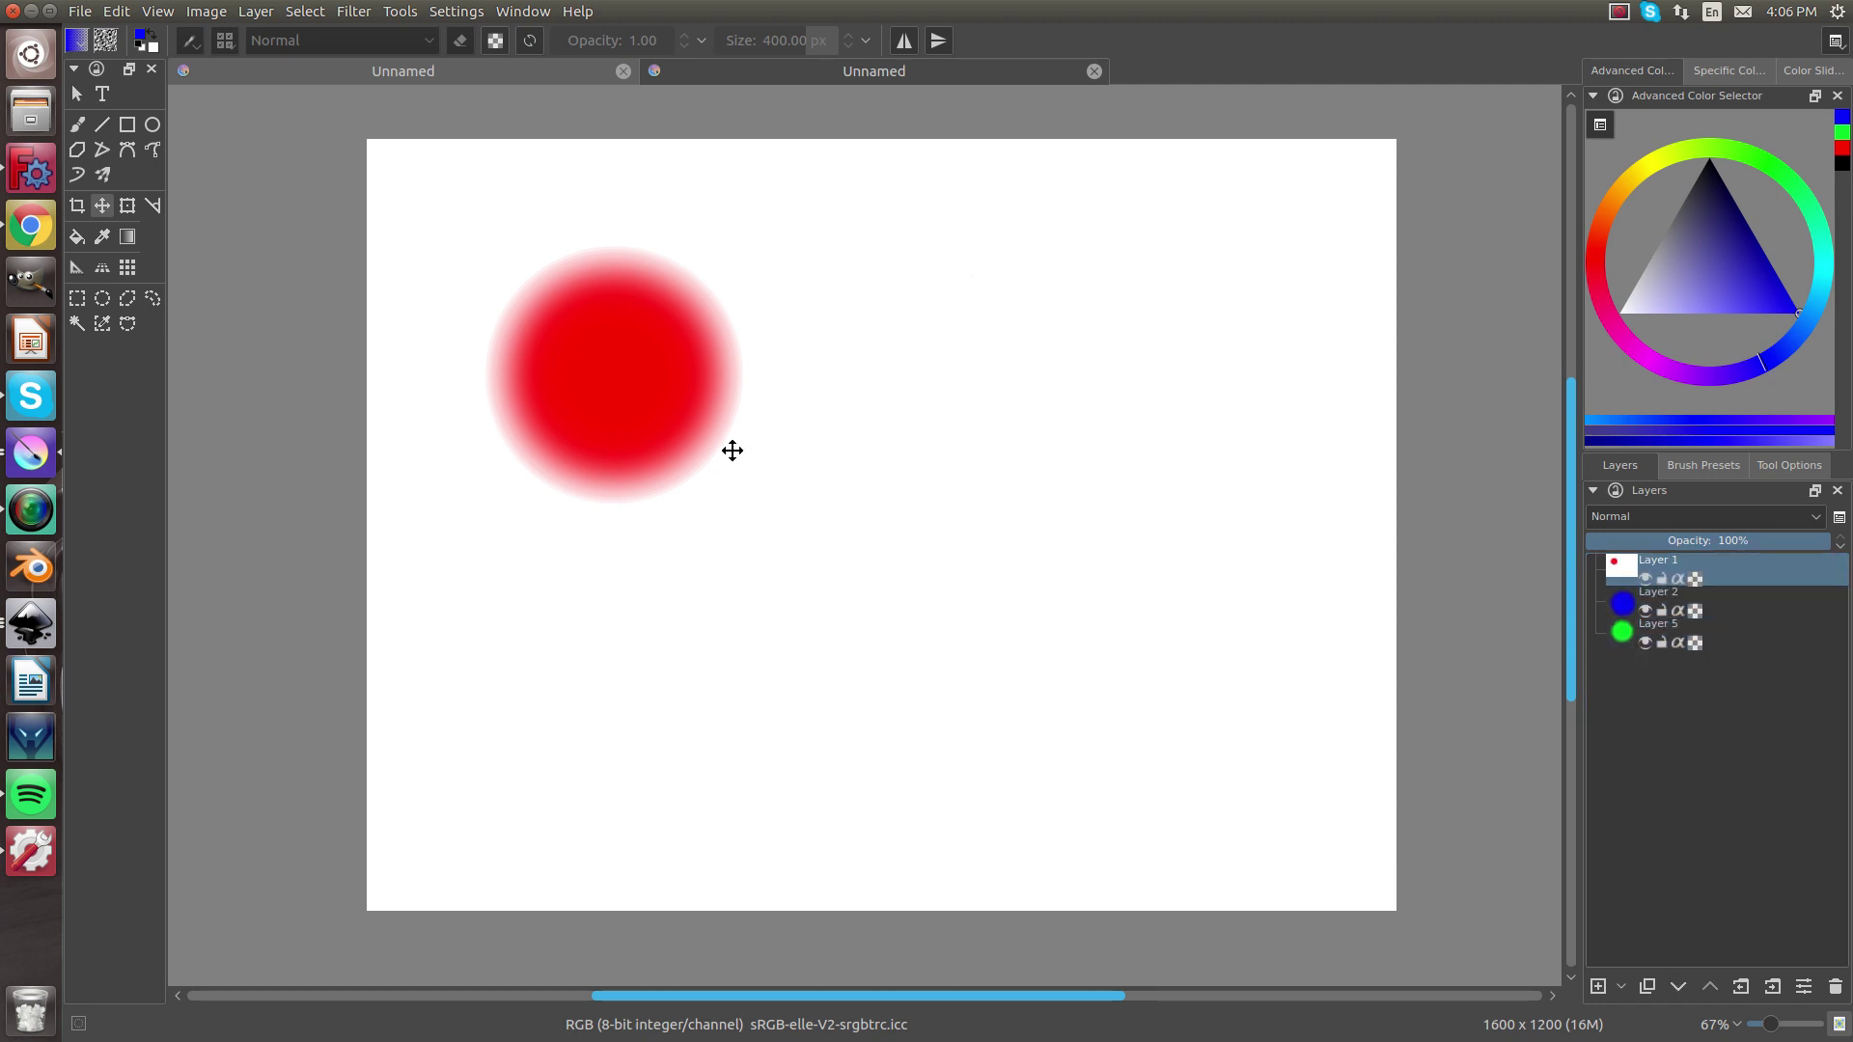
left_click_drag(1669, 633, 1674, 575)
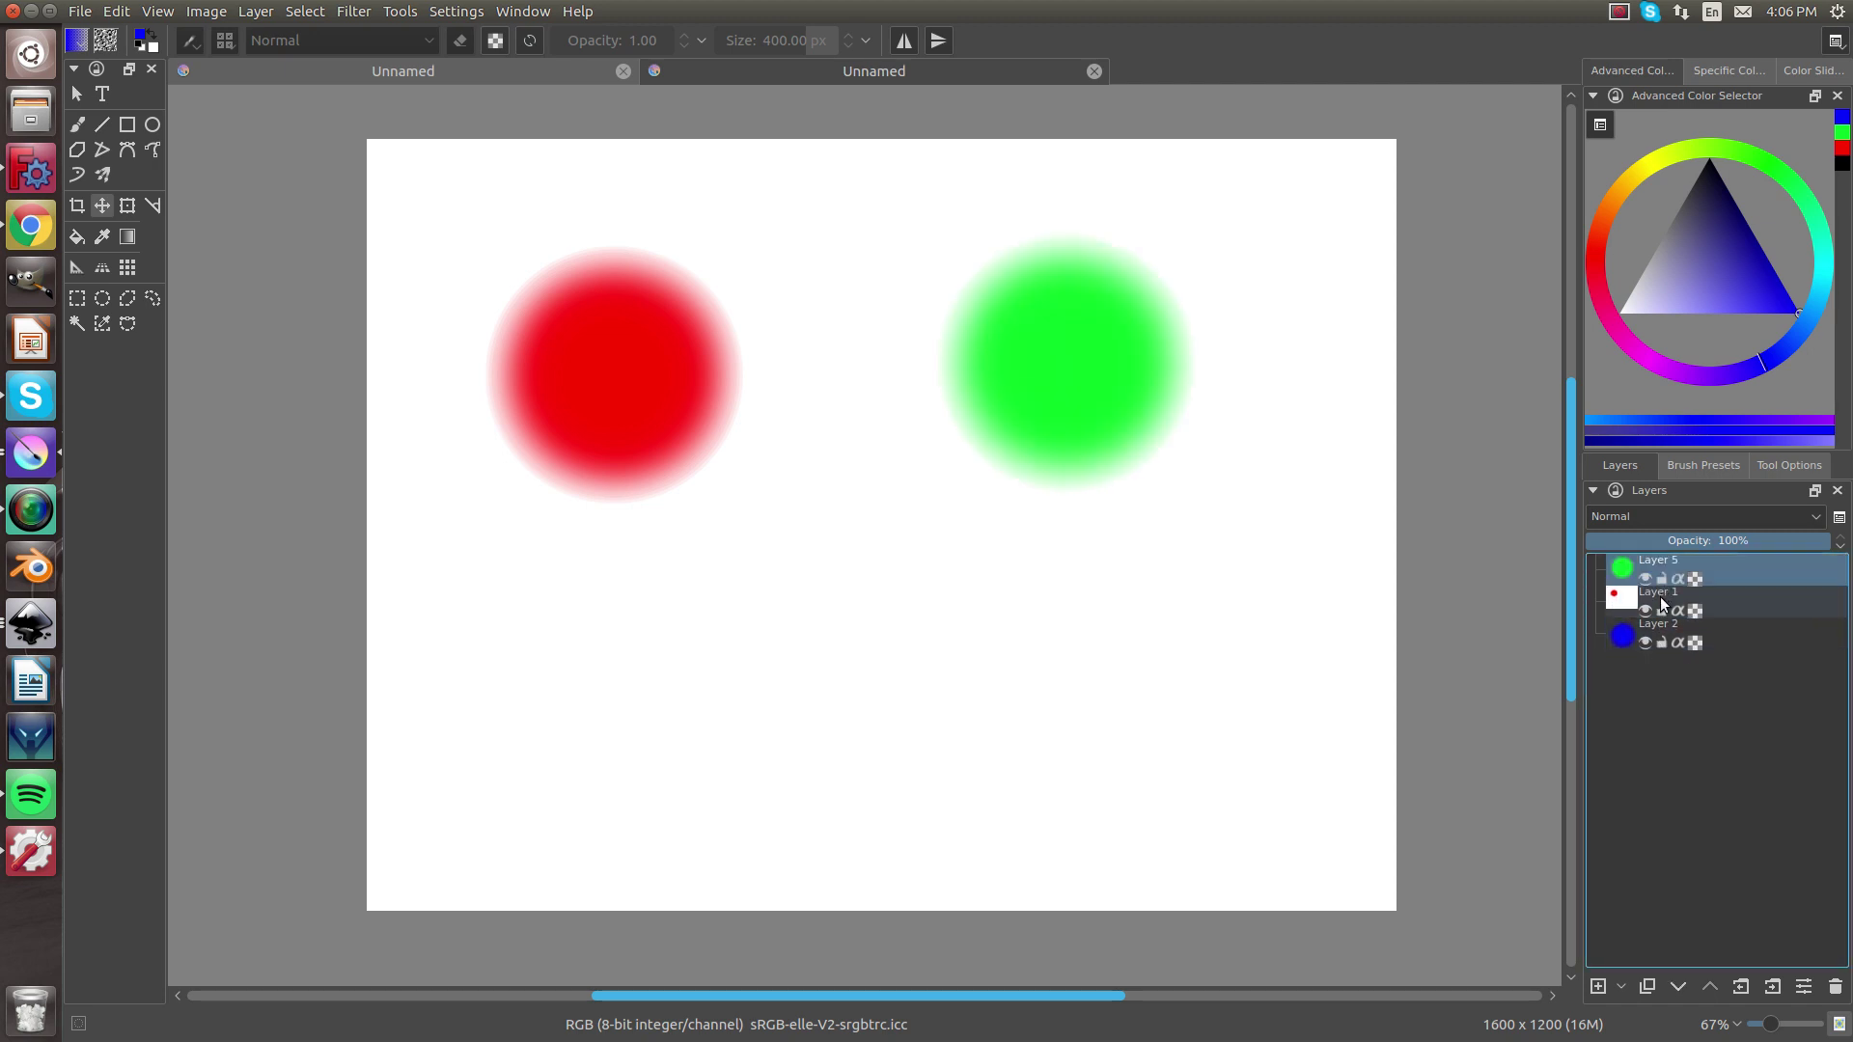
left_click(1661, 594)
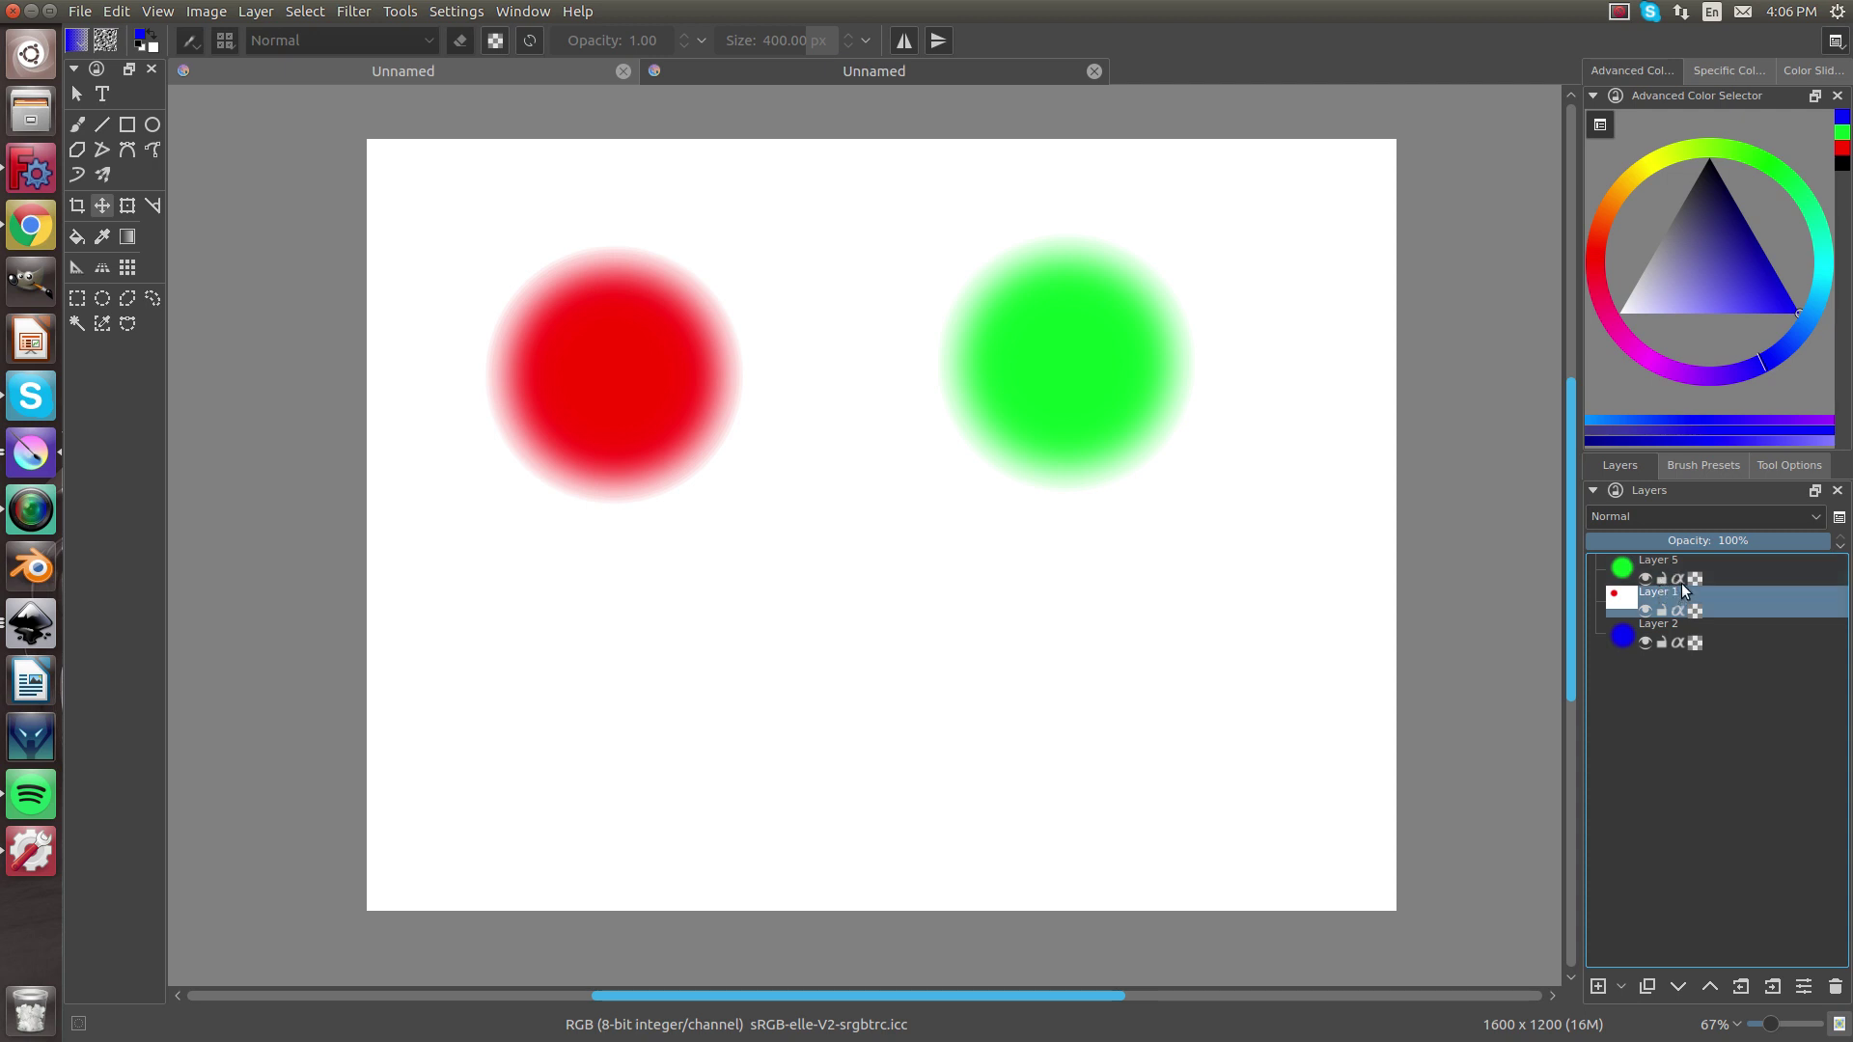
left_click_drag(1684, 592, 1679, 635)
left_click_drag(1682, 654, 1669, 616)
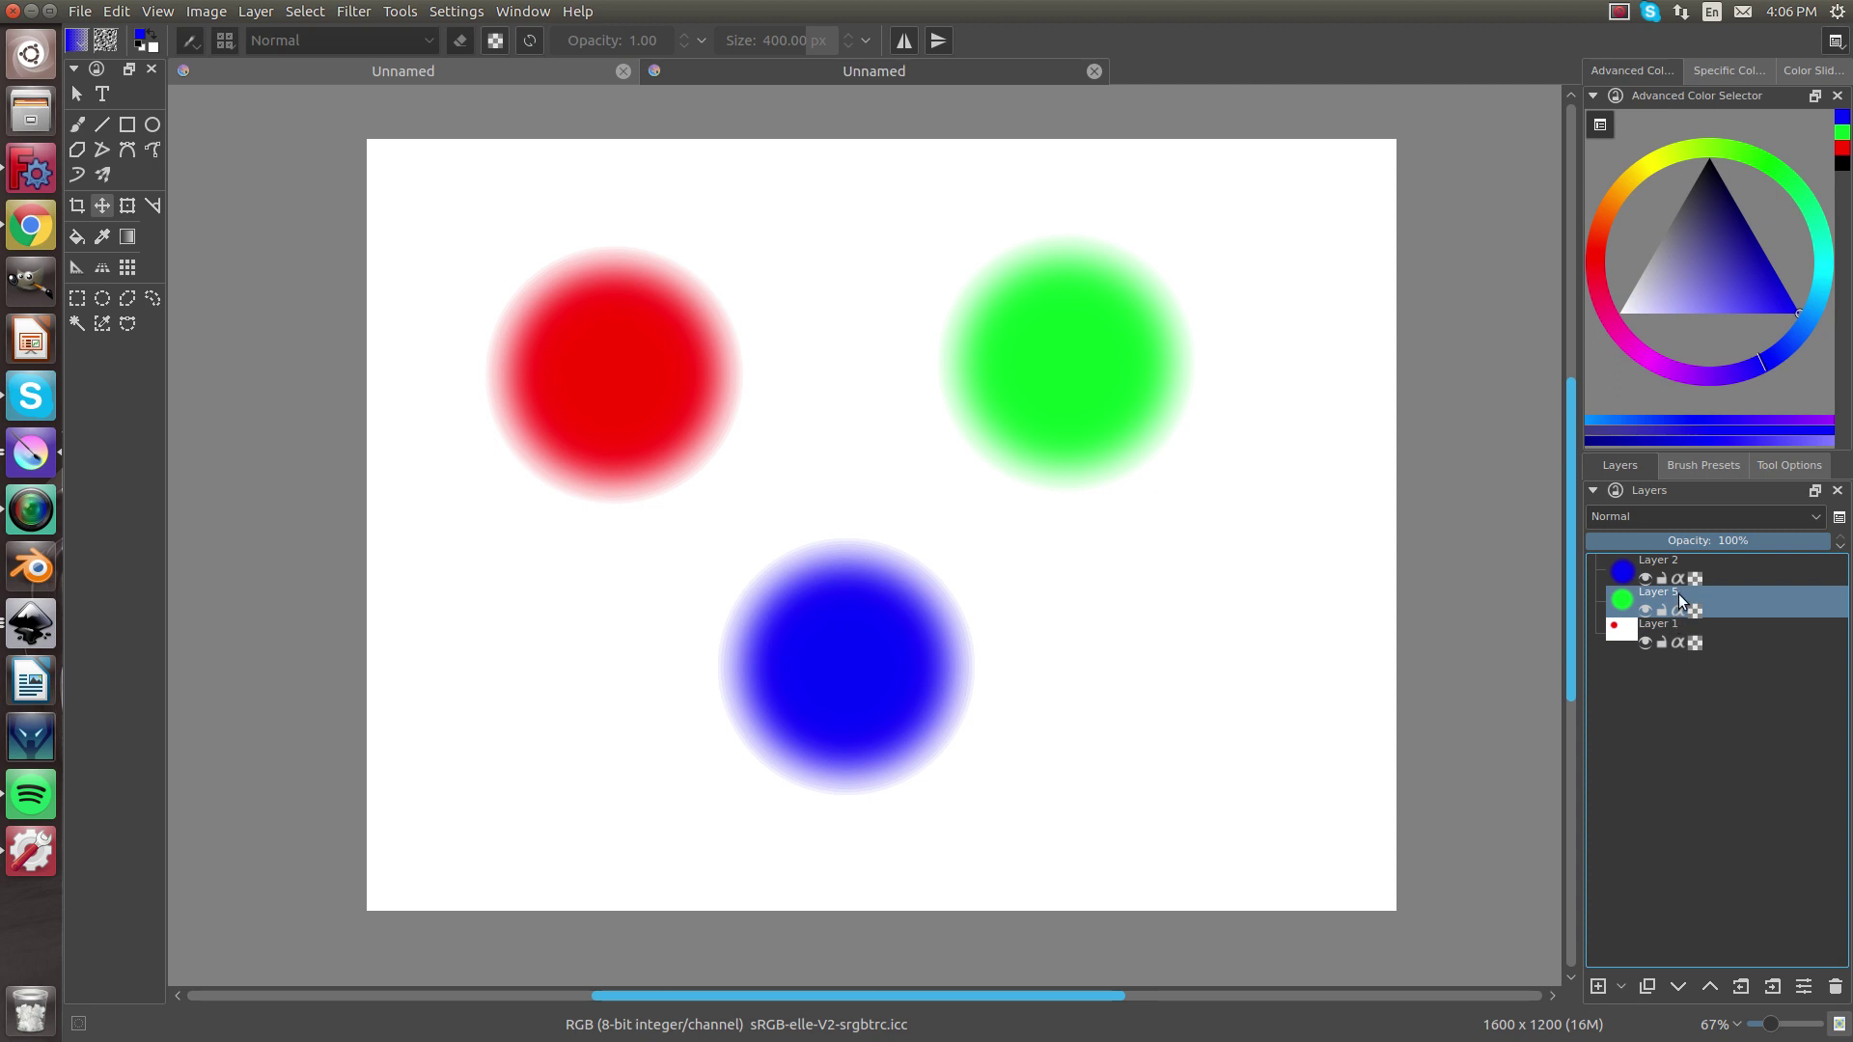
Stack the green Layer 5 above the blue Layer 2
left_click(1713, 574, "ctrl")
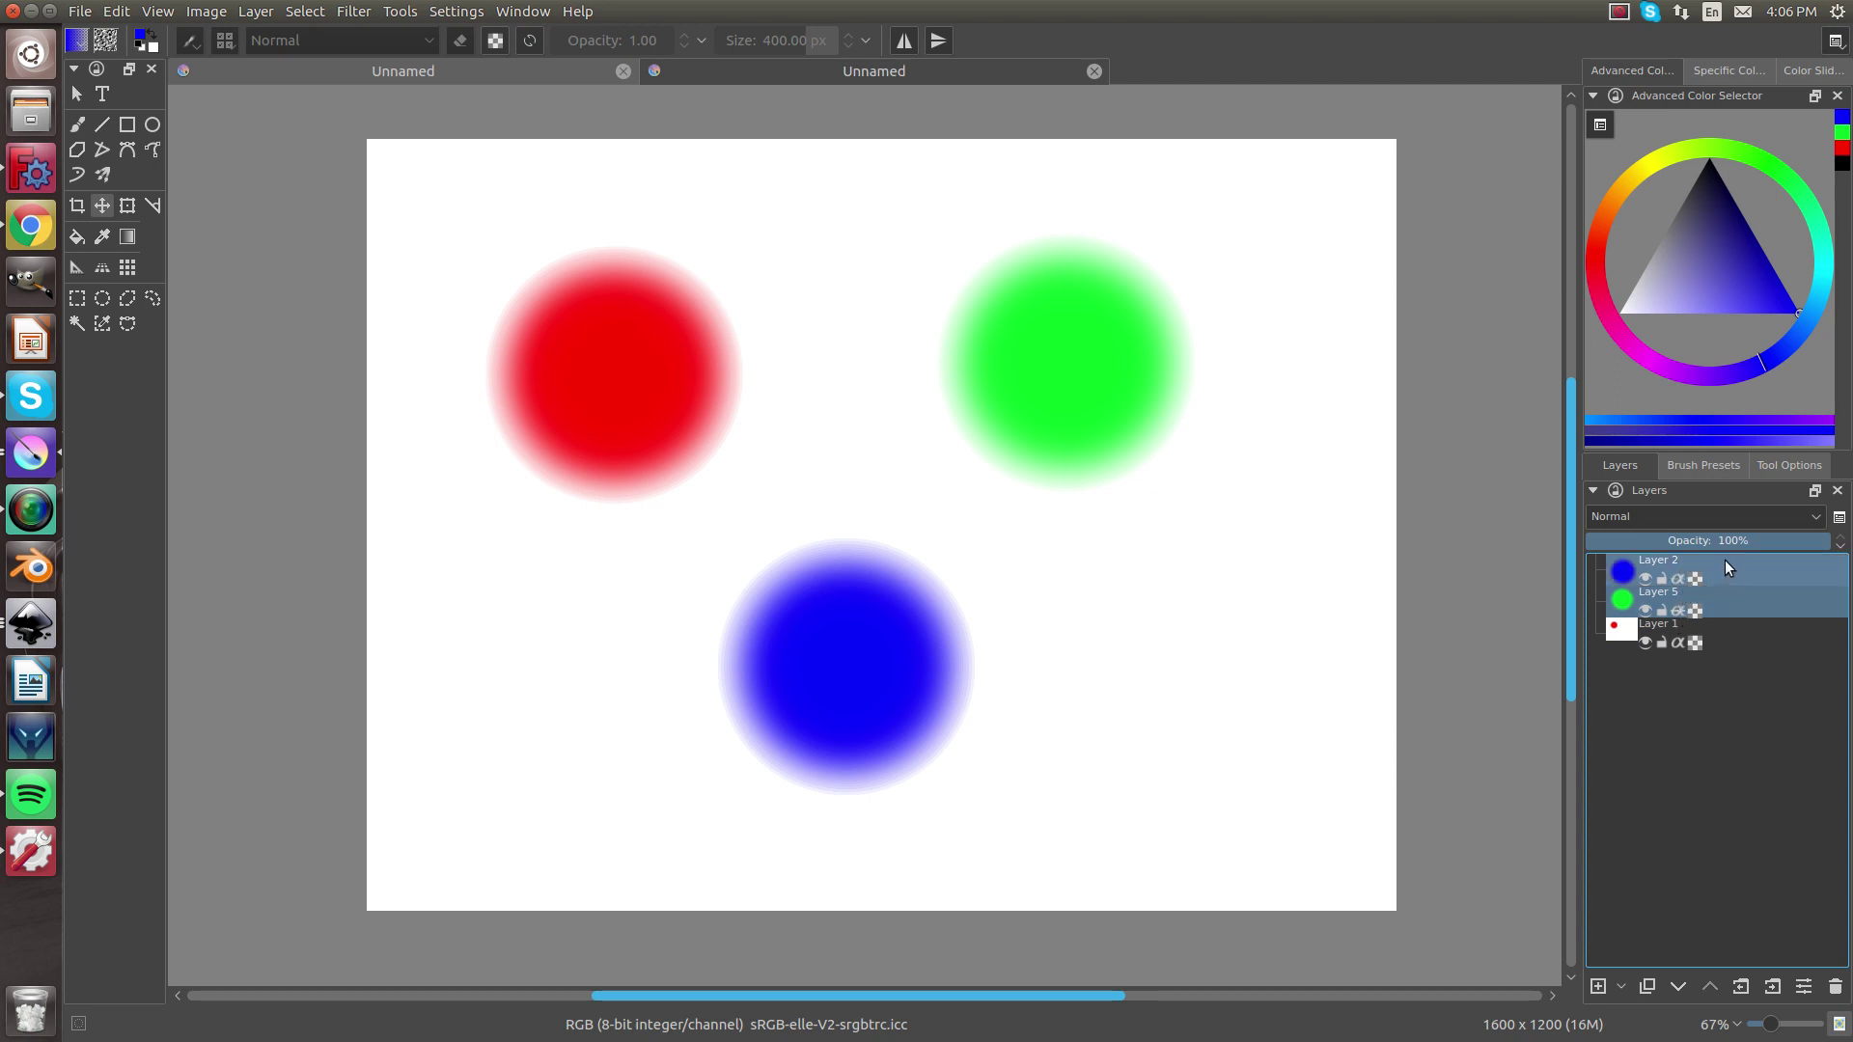
left_click(1670, 612, "ctrl")
left_click_drag(1672, 595, 1669, 565)
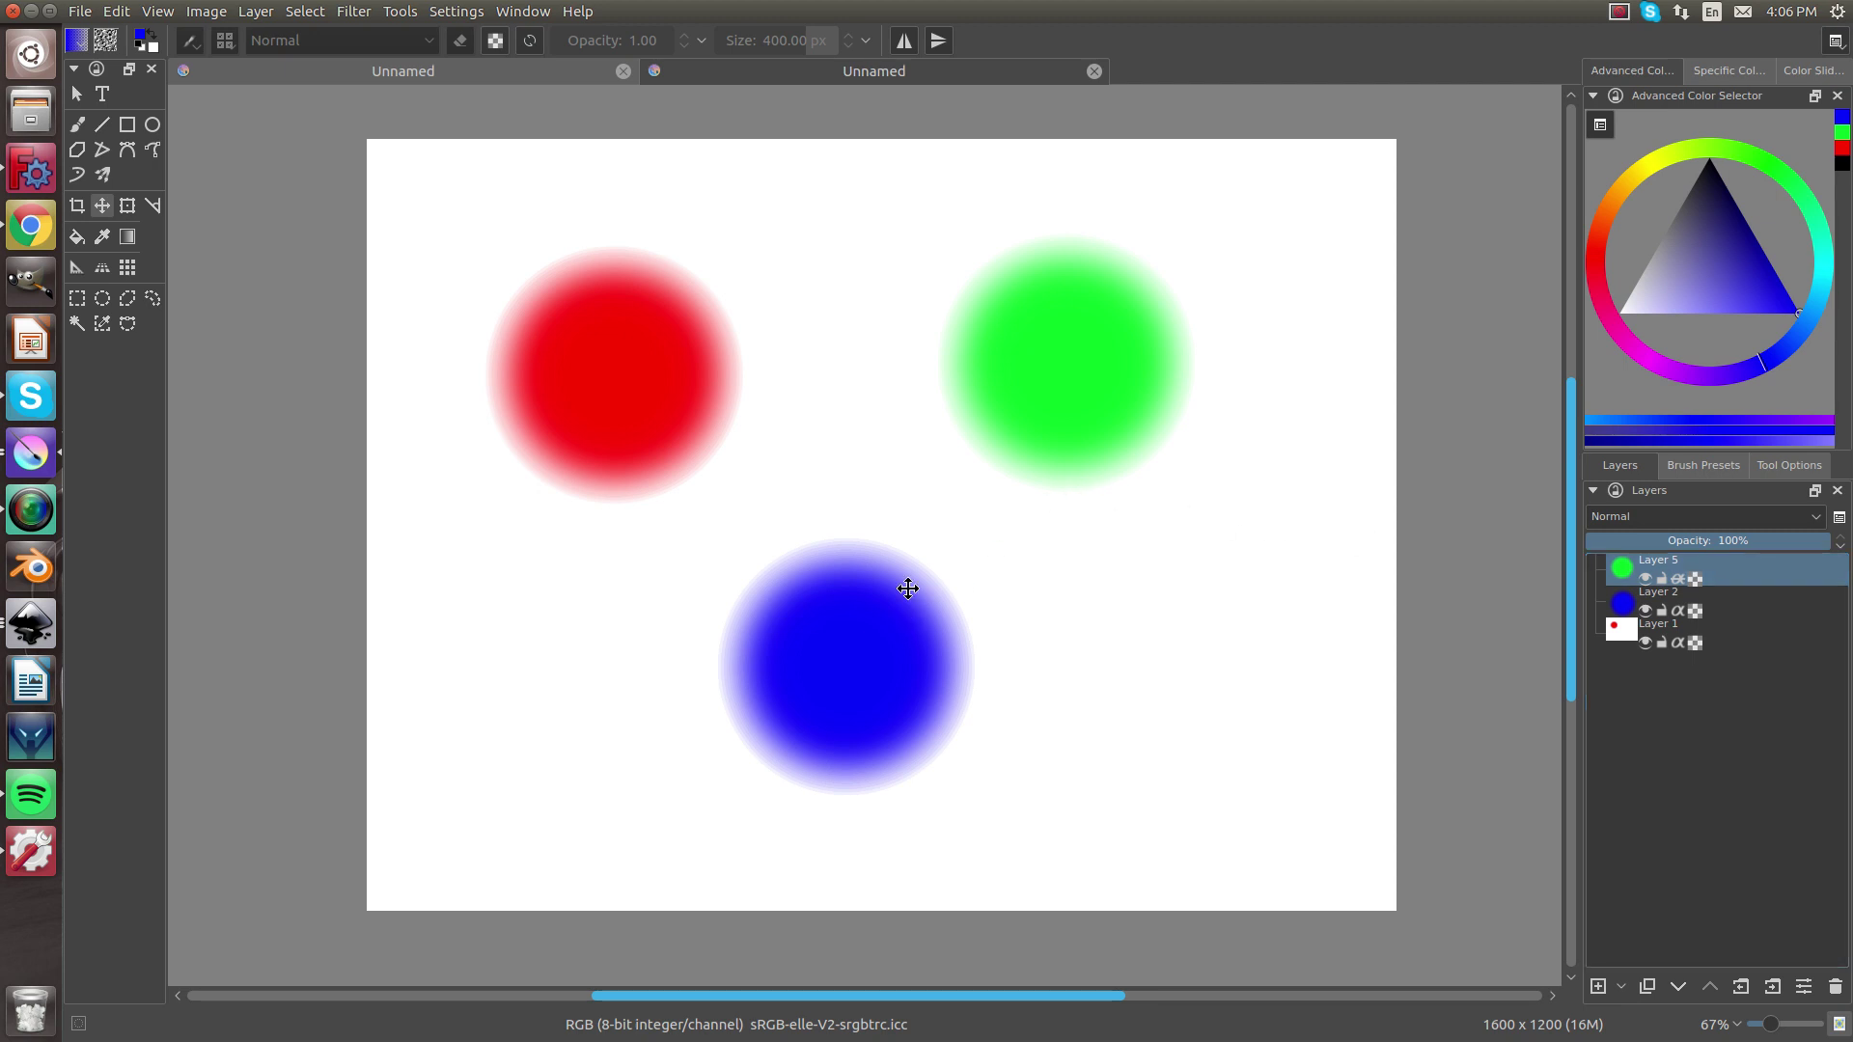
Move the green and red circles so they overlap the blue one near the centre
left_click_drag(1089, 344, 894, 582)
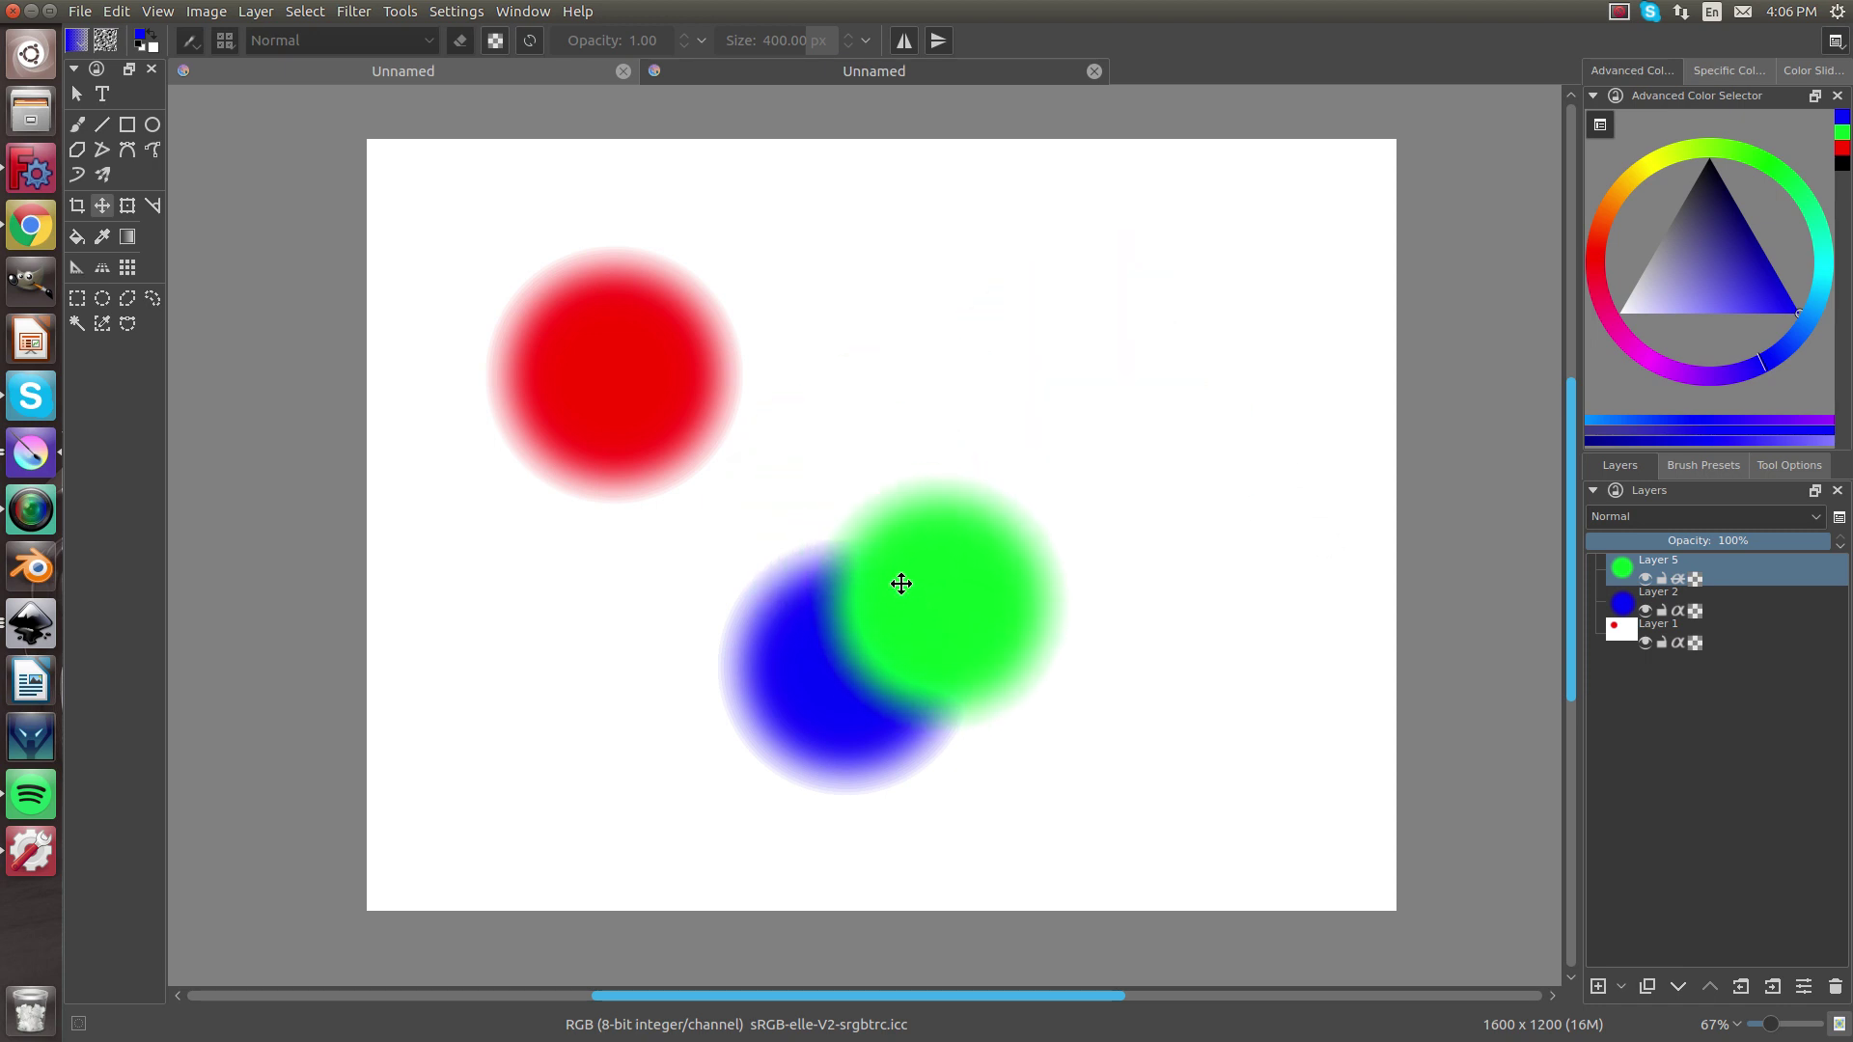
left_click(1683, 627)
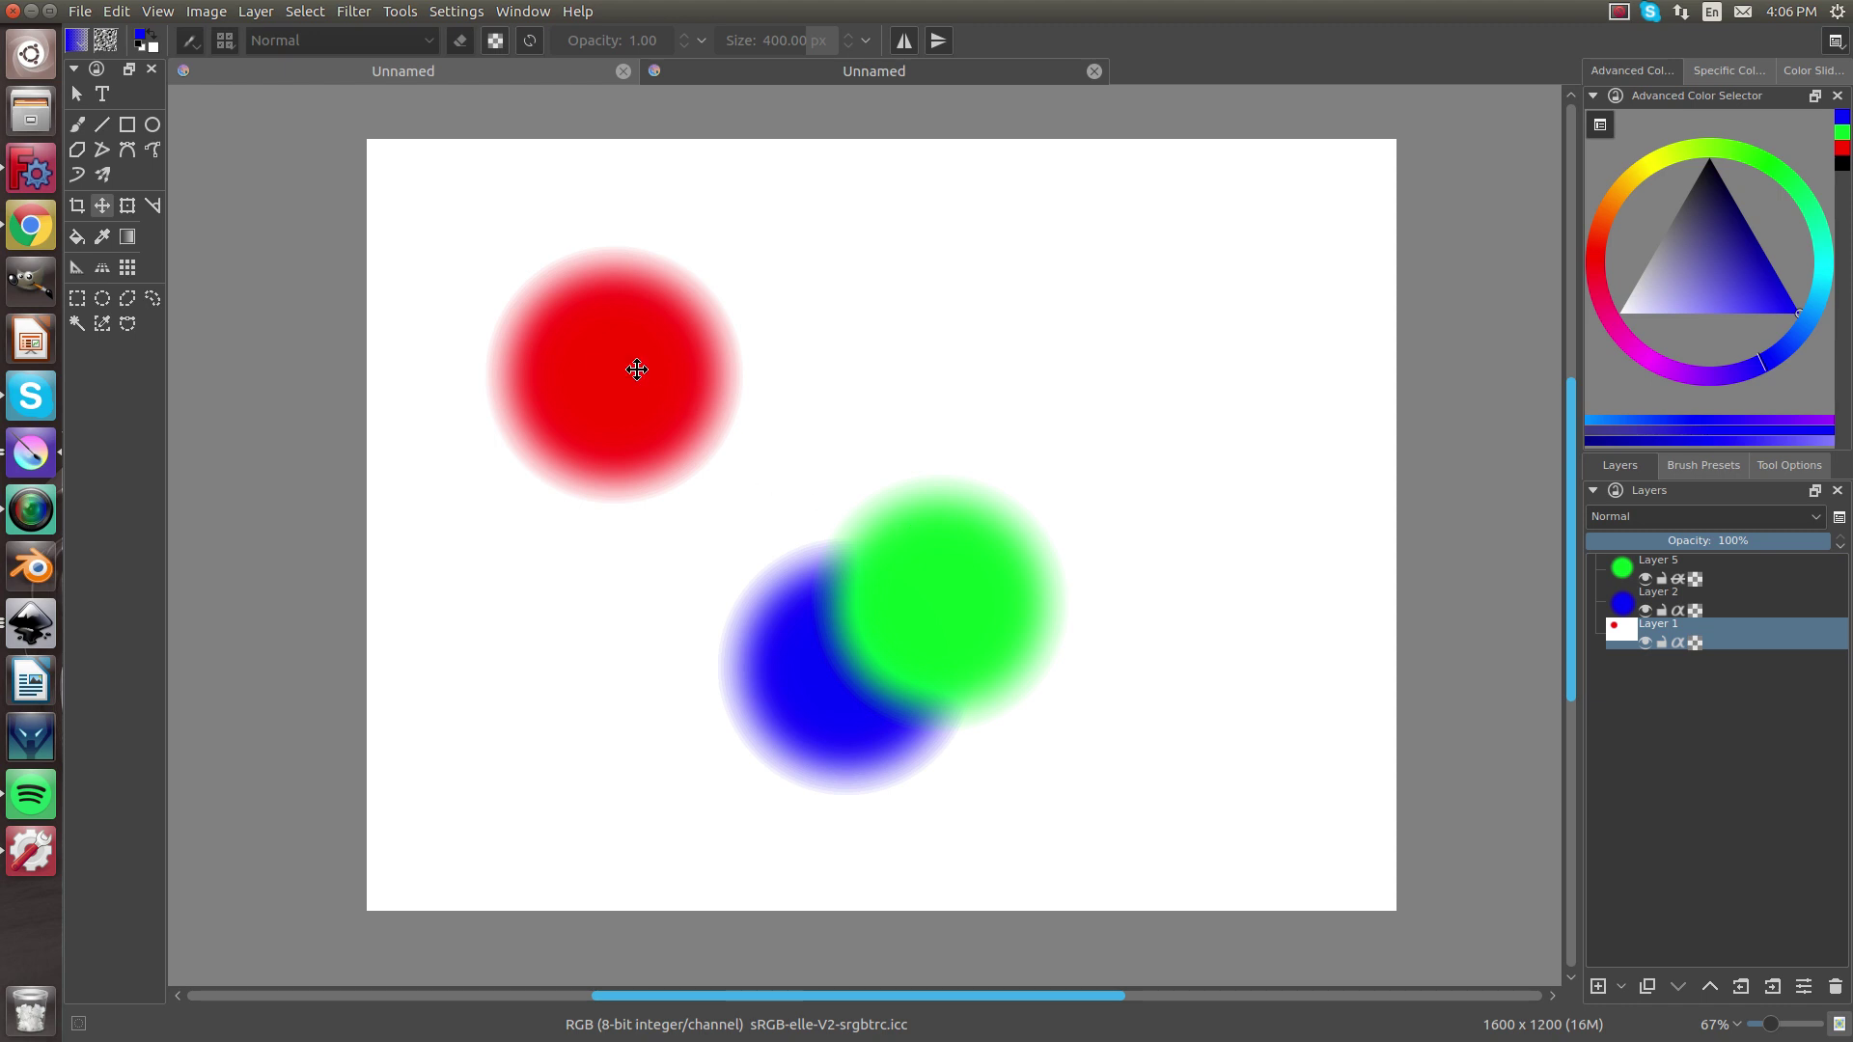
left_click_drag(633, 368, 827, 537)
left_click(1710, 627)
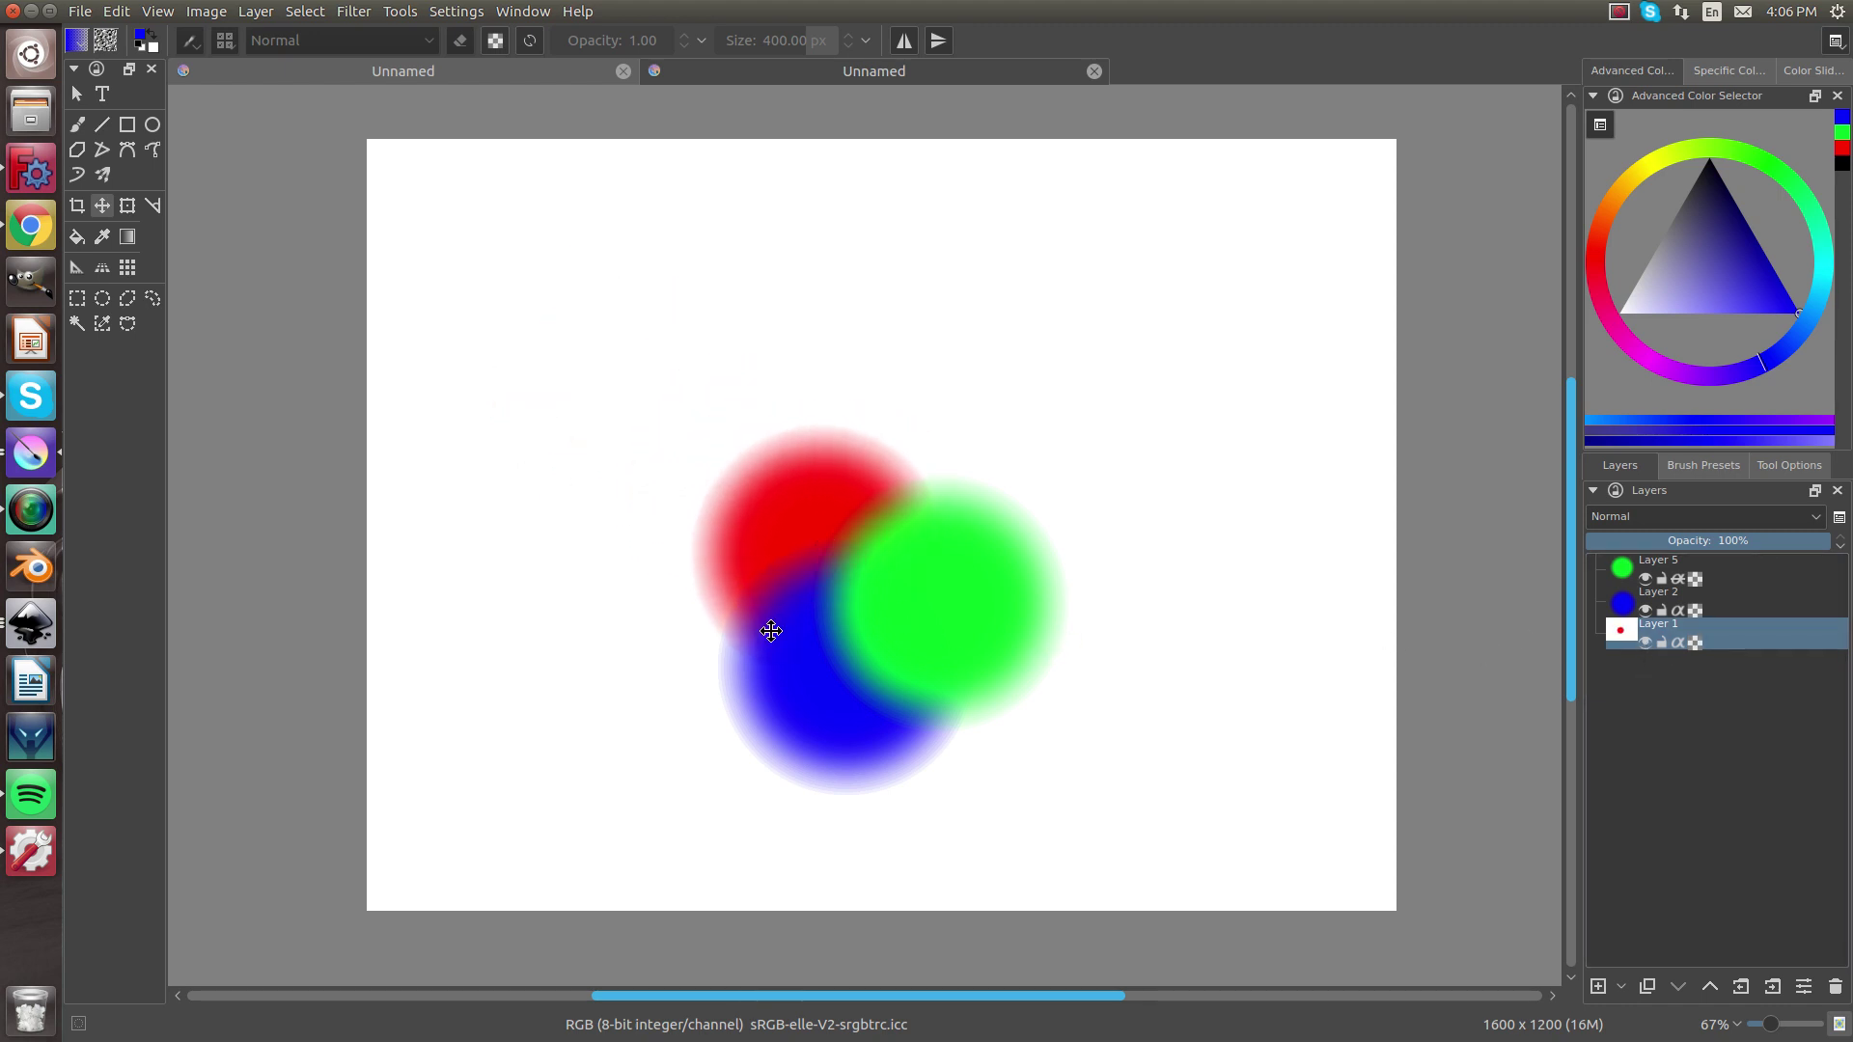
left_click(1646, 643)
left_click(1644, 644)
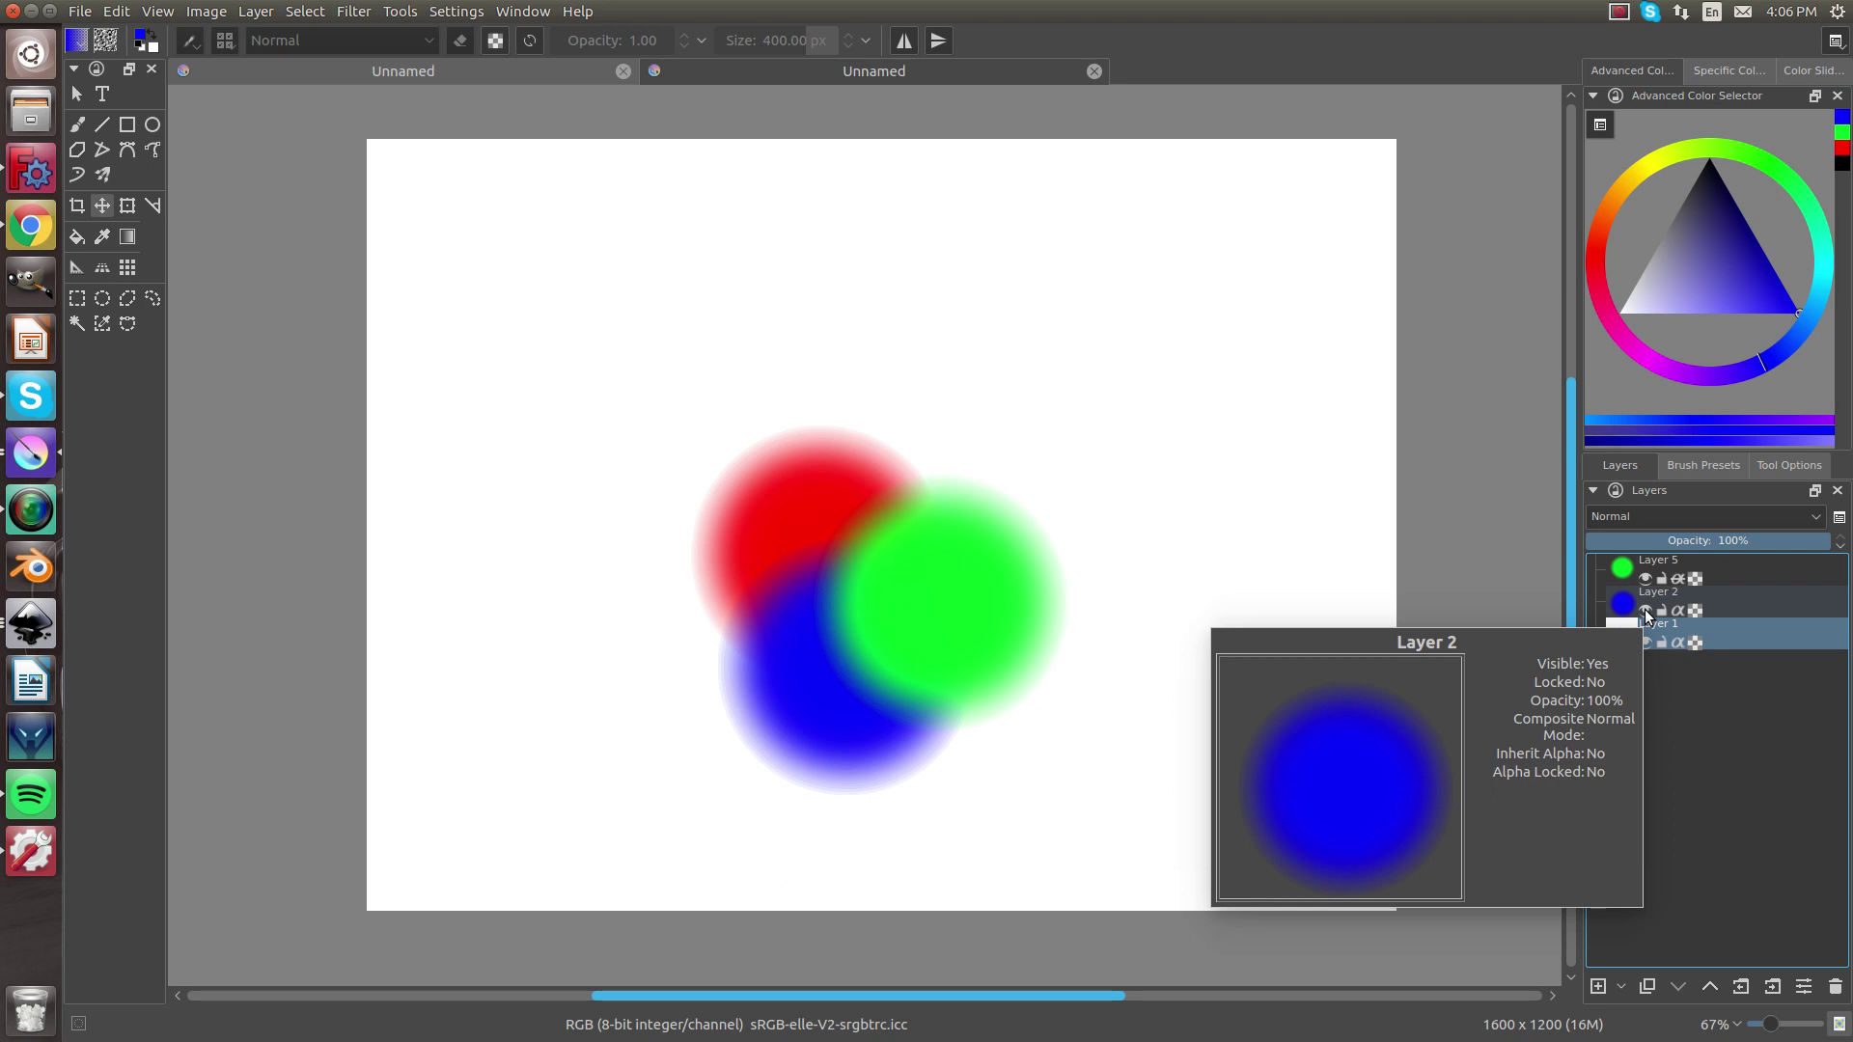
left_click(1644, 610)
left_click(1645, 610)
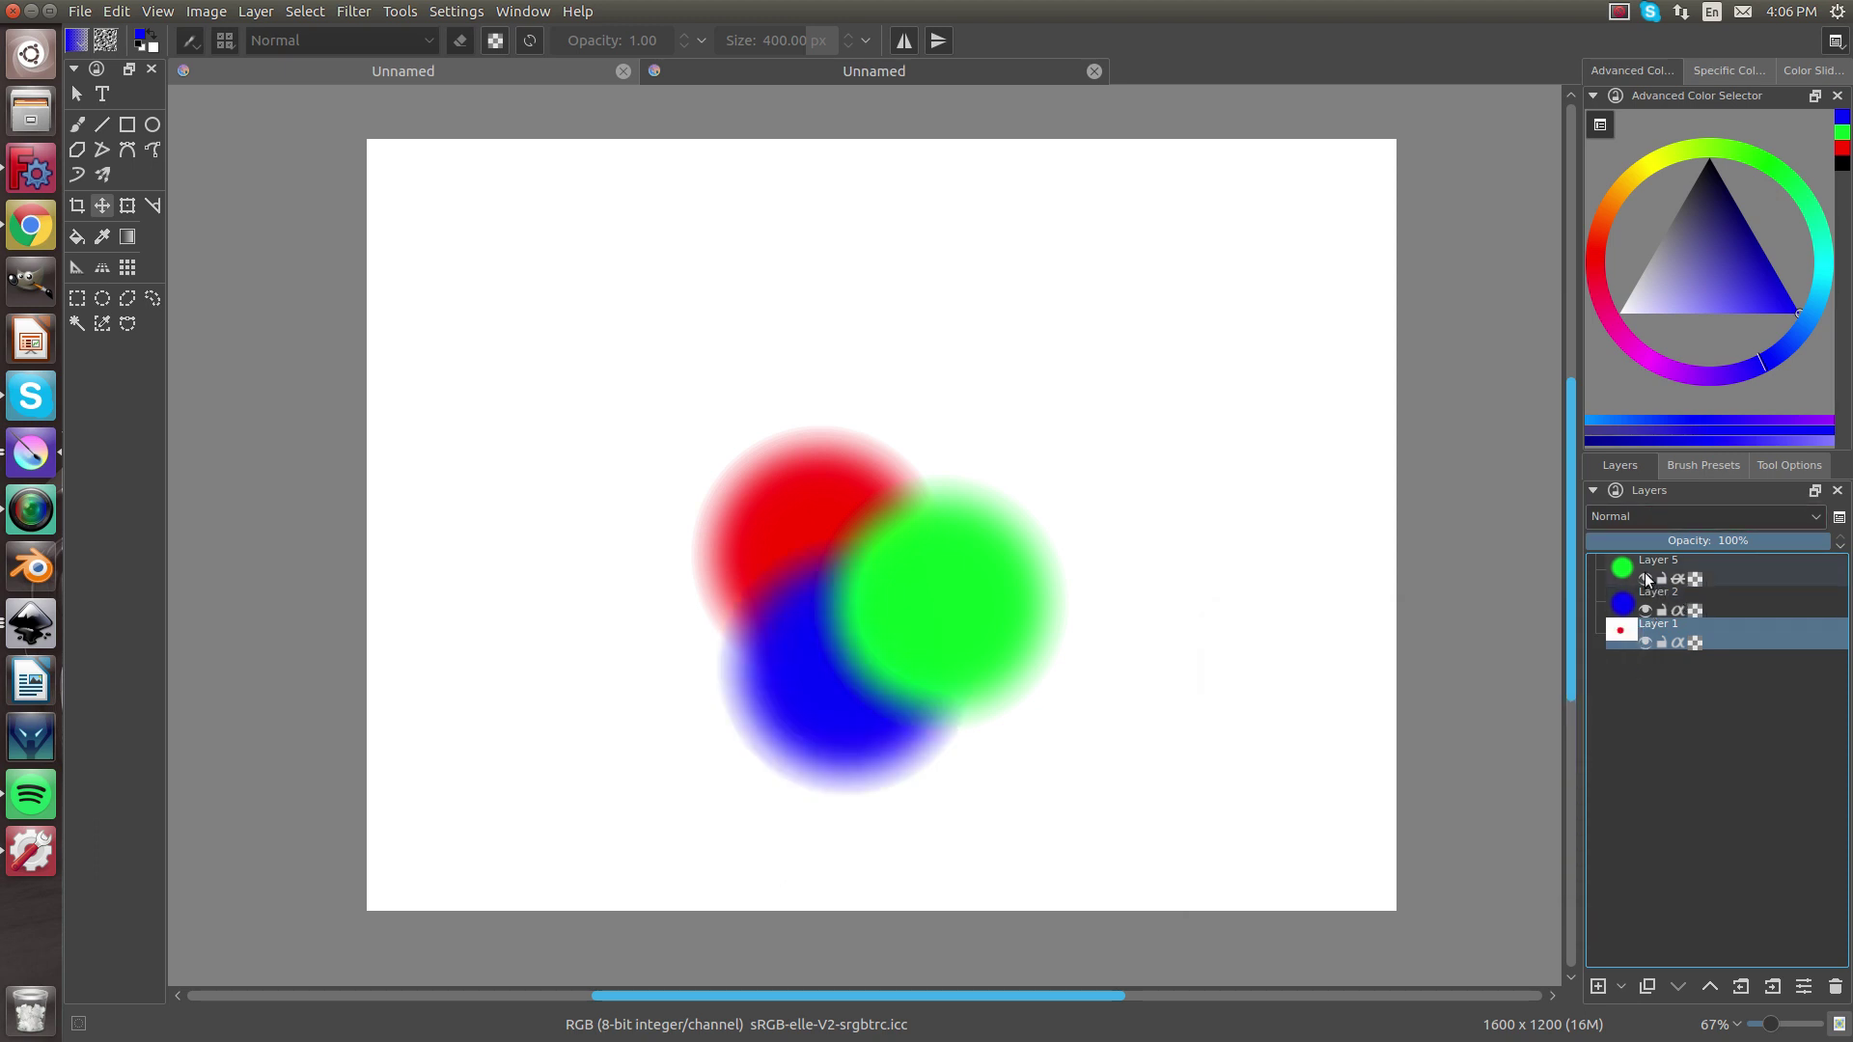
left_click(1644, 577)
left_click(1644, 577)
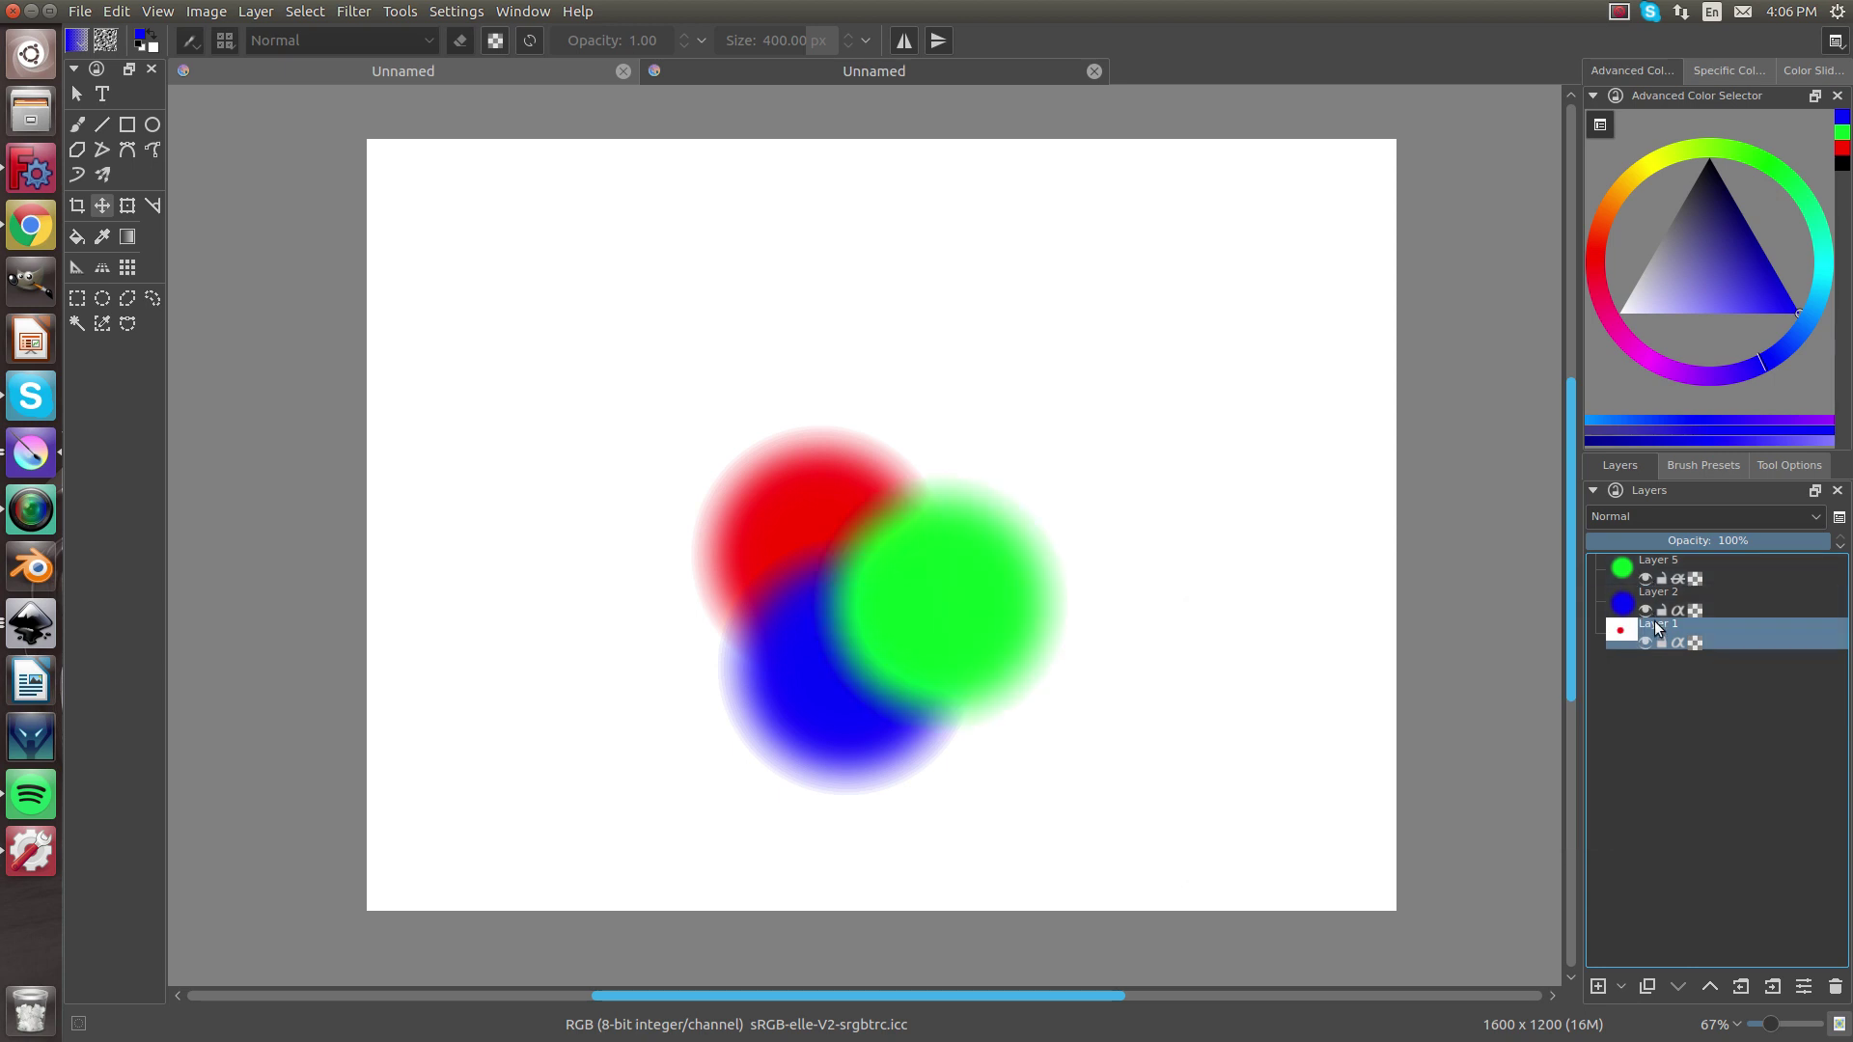
left_click(1647, 639)
left_click(1648, 639)
mouse_move(1658, 629)
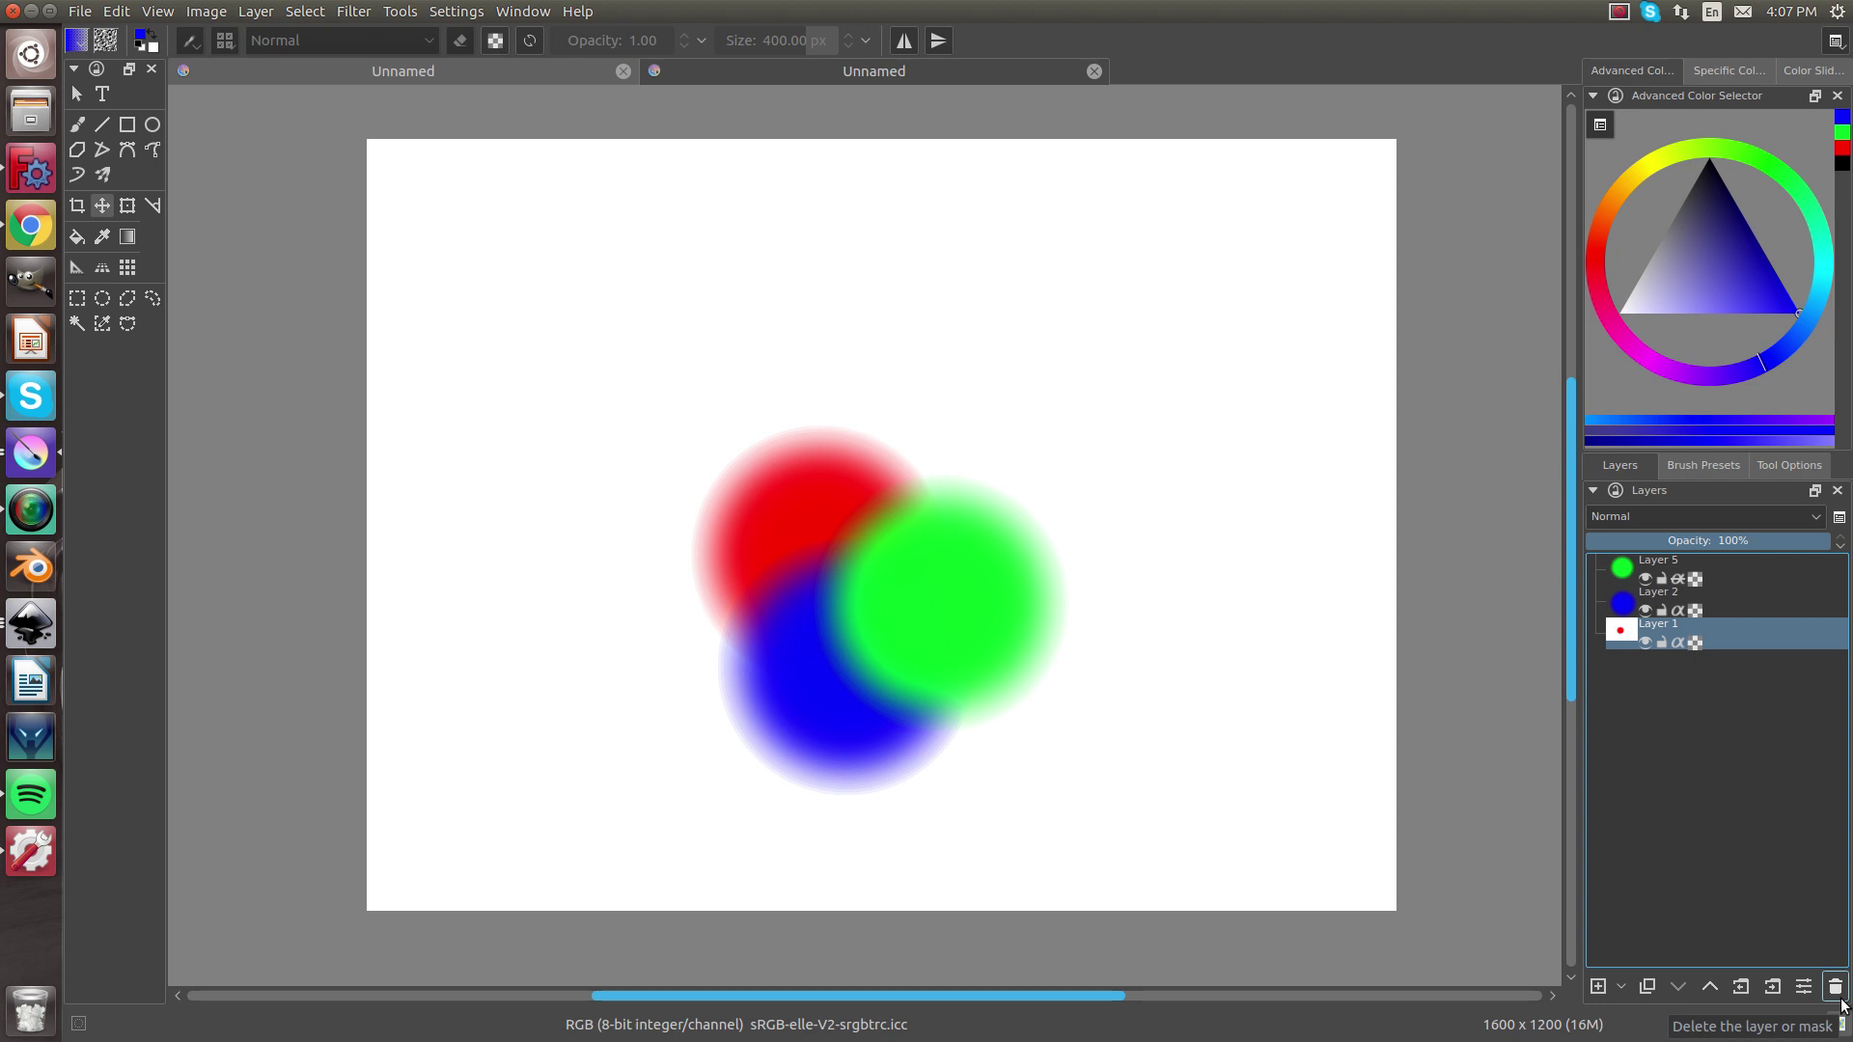
Select Layer 2, the blue circle's layer, as the active layer
left_click(1681, 606)
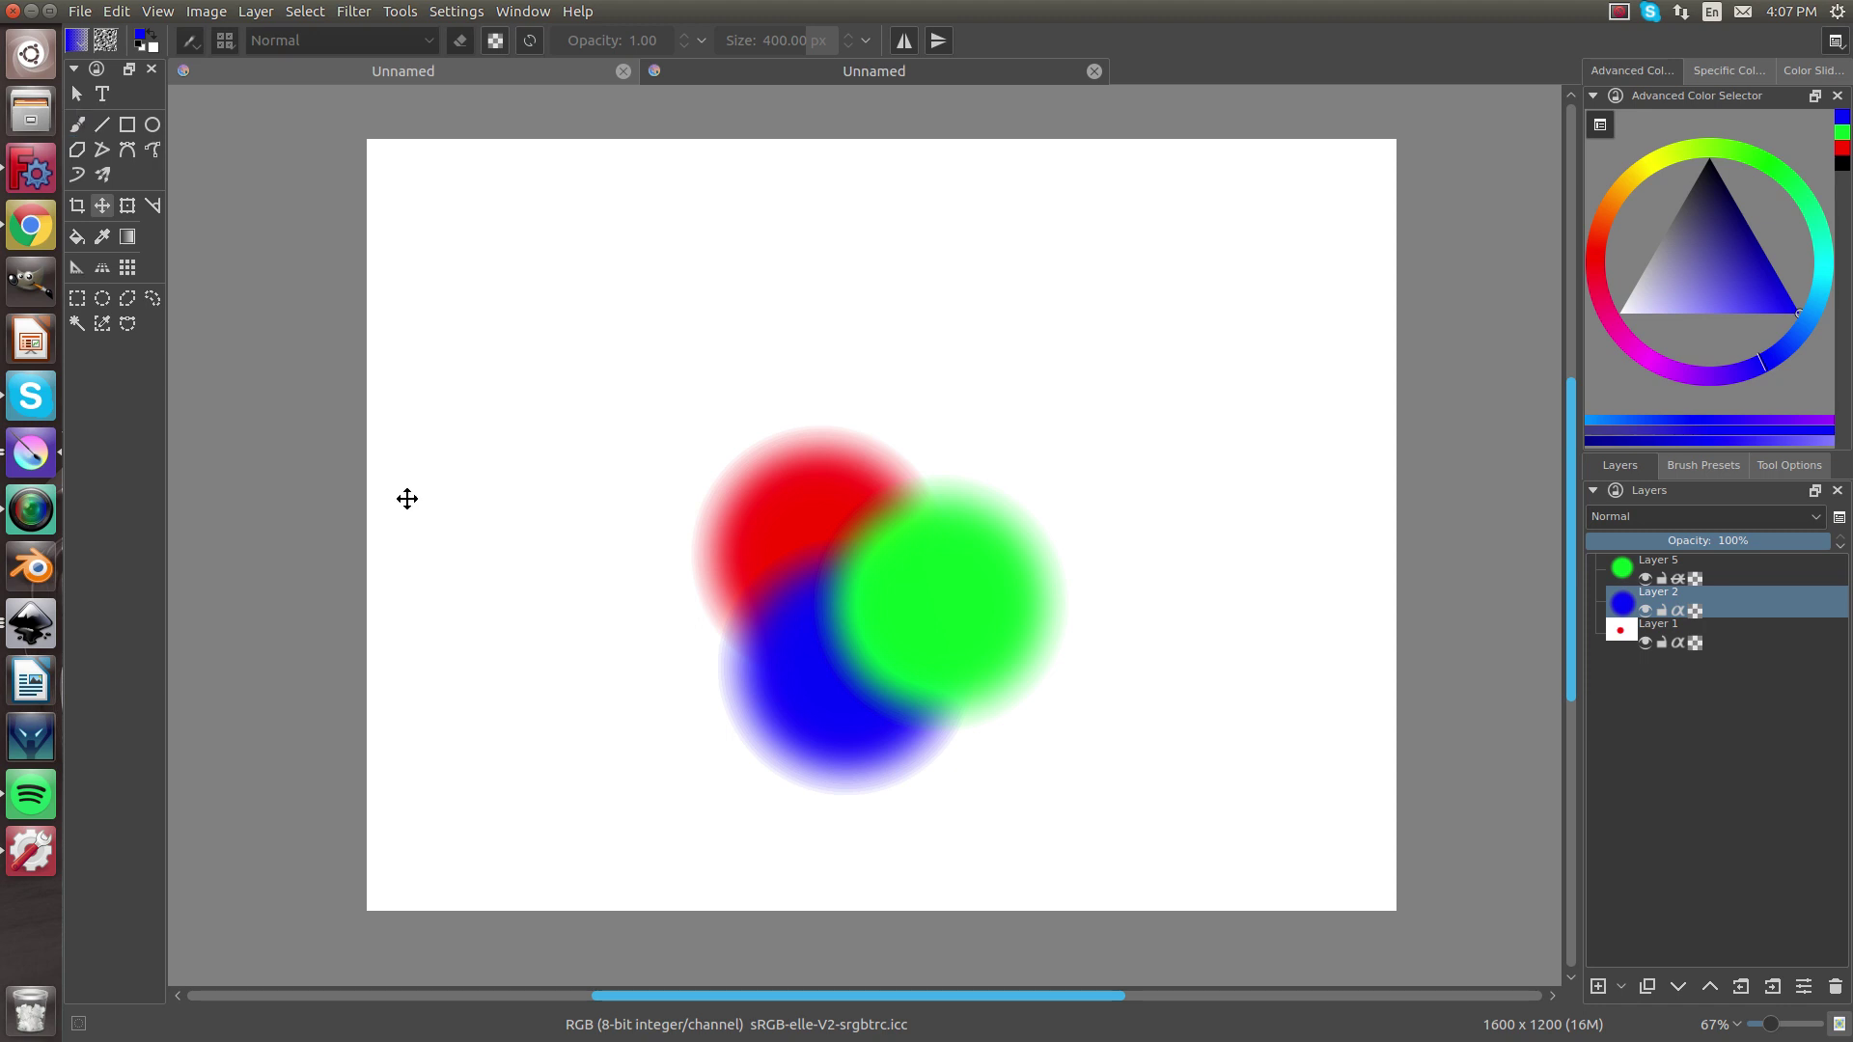
Sweep blue freehand strokes on Layers 2 and 5, then a wide yellow band across the green circle
left_click(79, 125)
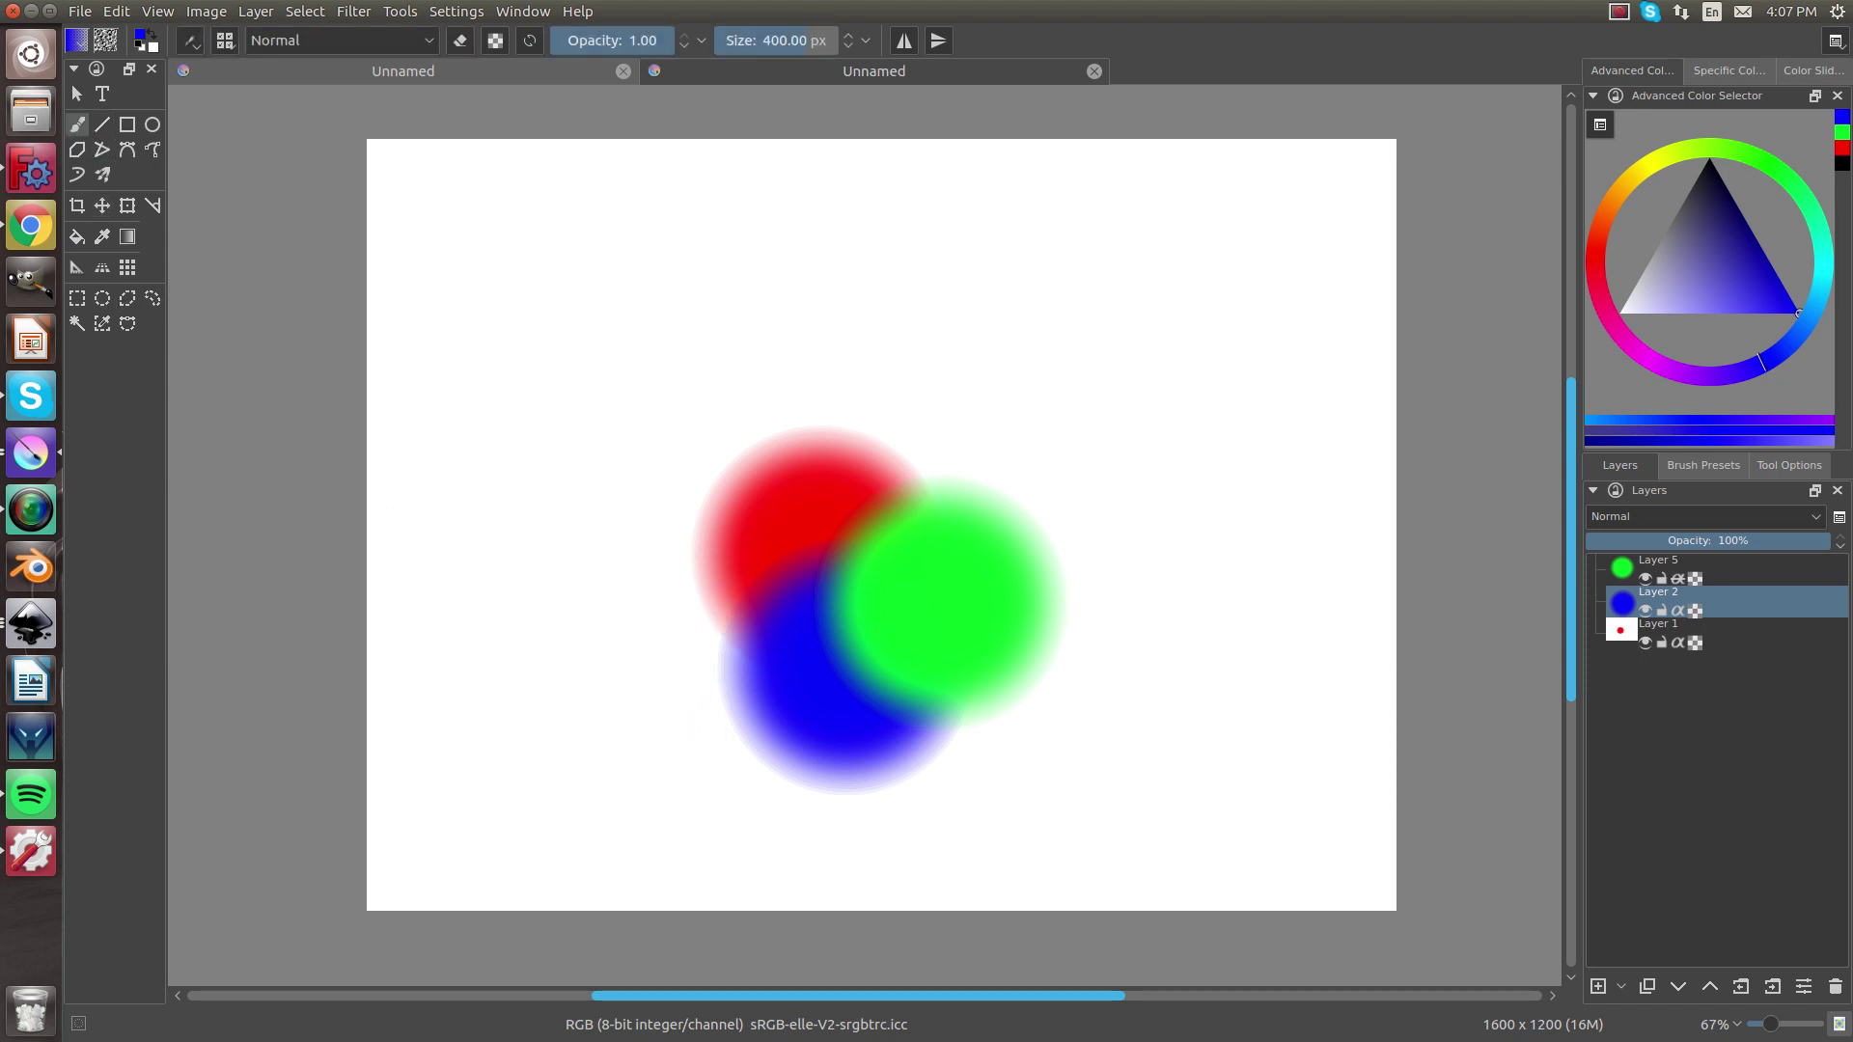
mouse_move(629, 741)
left_mouse_down()
mouse_move(871, 666)
mouse_move(936, 298)
mouse_move(1027, 674)
mouse_move(562, 716)
mouse_move(1084, 579)
mouse_move(869, 281)
mouse_move(830, 309)
left_mouse_up()
left_click(1656, 571)
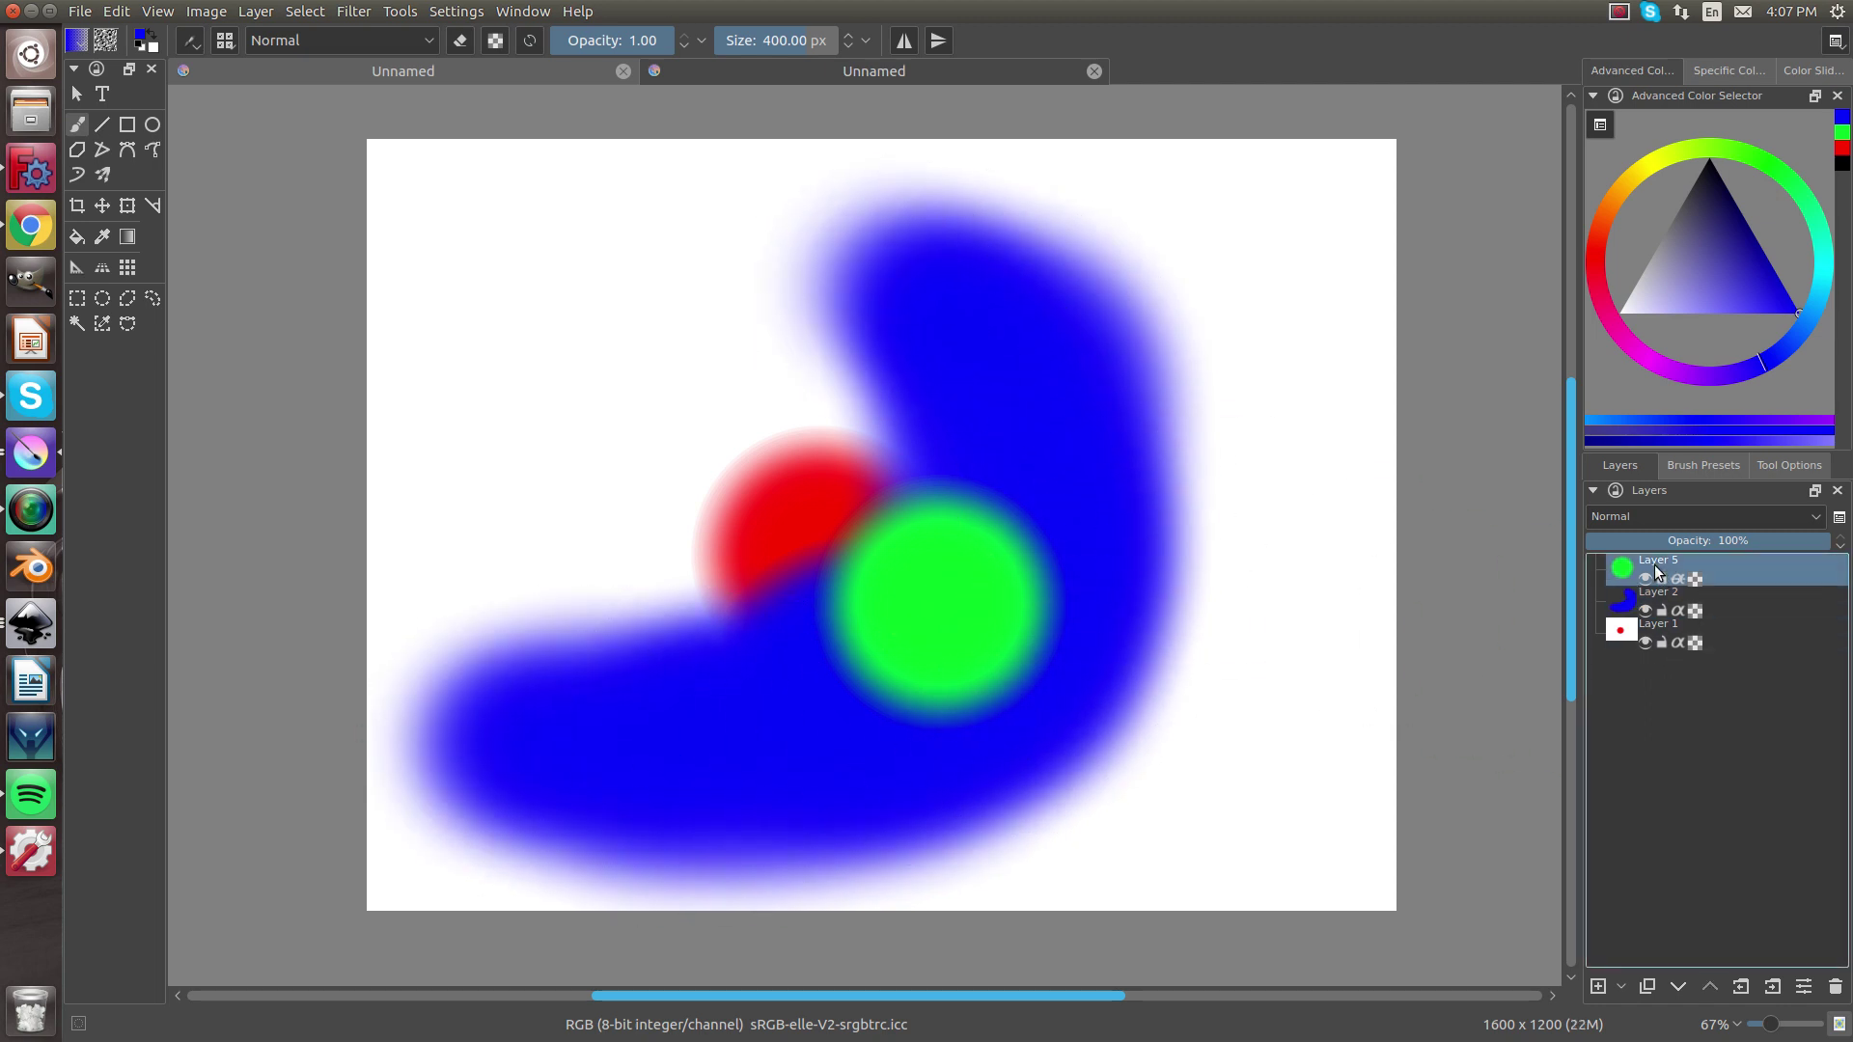
mouse_move(938, 600)
left_mouse_down()
mouse_move(1071, 530)
mouse_move(1208, 410)
mouse_move(1232, 434)
left_mouse_up()
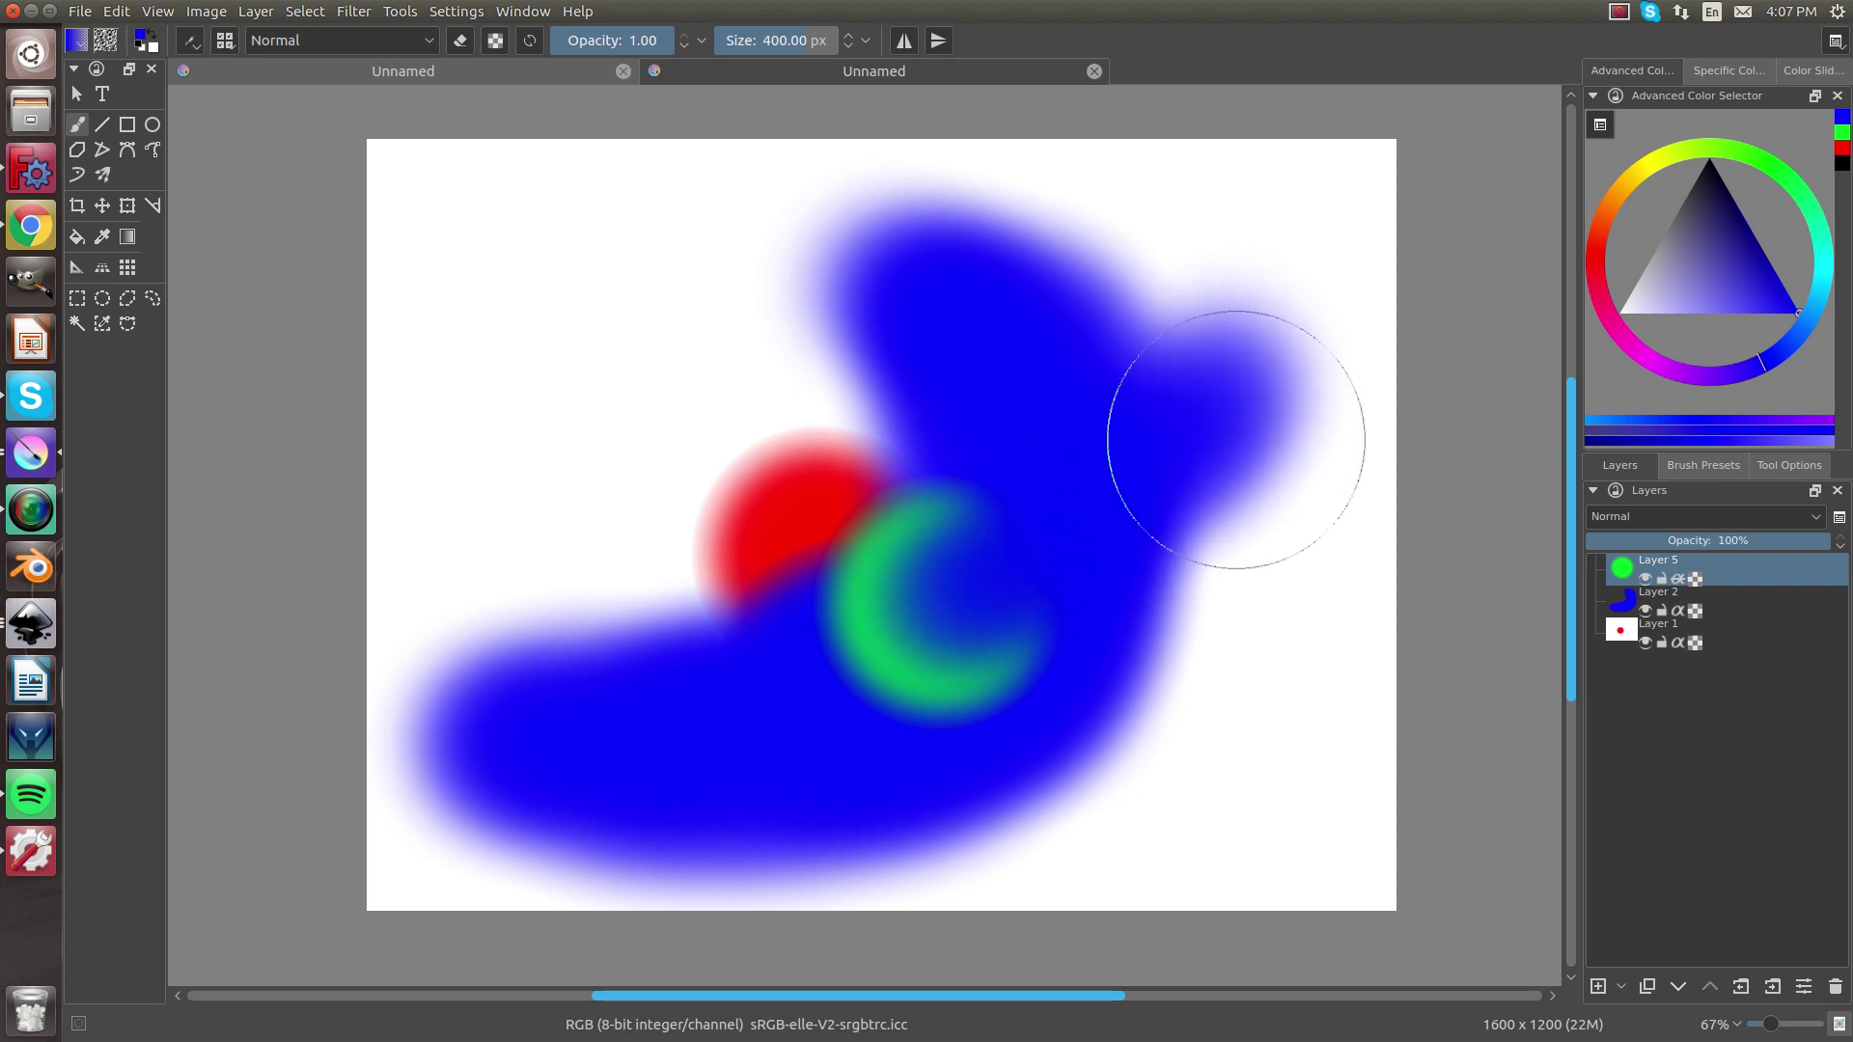
left_click(1658, 172)
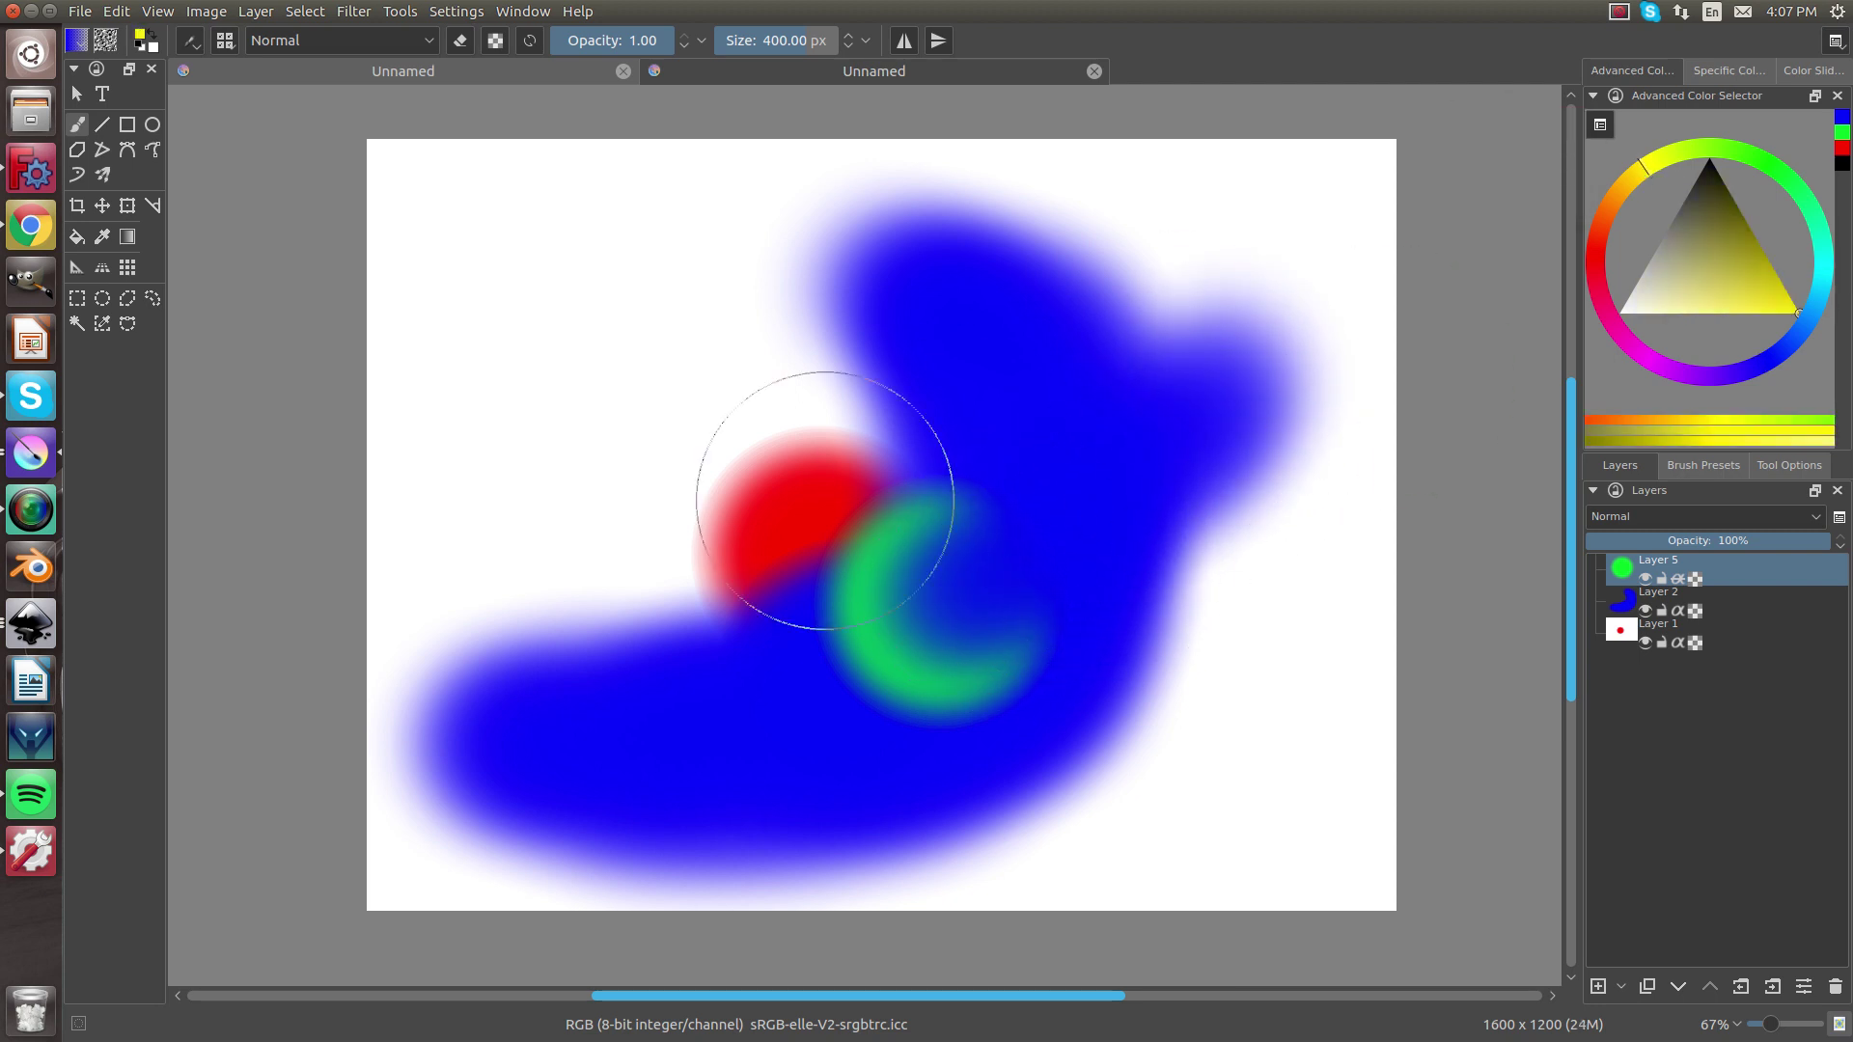
mouse_move(798, 592)
left_mouse_down()
mouse_move(934, 606)
mouse_move(1201, 500)
mouse_move(1222, 325)
mouse_move(1150, 542)
mouse_move(846, 797)
mouse_move(714, 683)
mouse_move(892, 634)
mouse_move(1117, 518)
mouse_move(1215, 337)
mouse_move(1161, 498)
mouse_move(841, 773)
mouse_move(694, 746)
mouse_move(1010, 602)
mouse_move(1258, 332)
mouse_move(1111, 404)
mouse_move(821, 602)
mouse_move(834, 624)
mouse_move(1077, 616)
left_mouse_up()
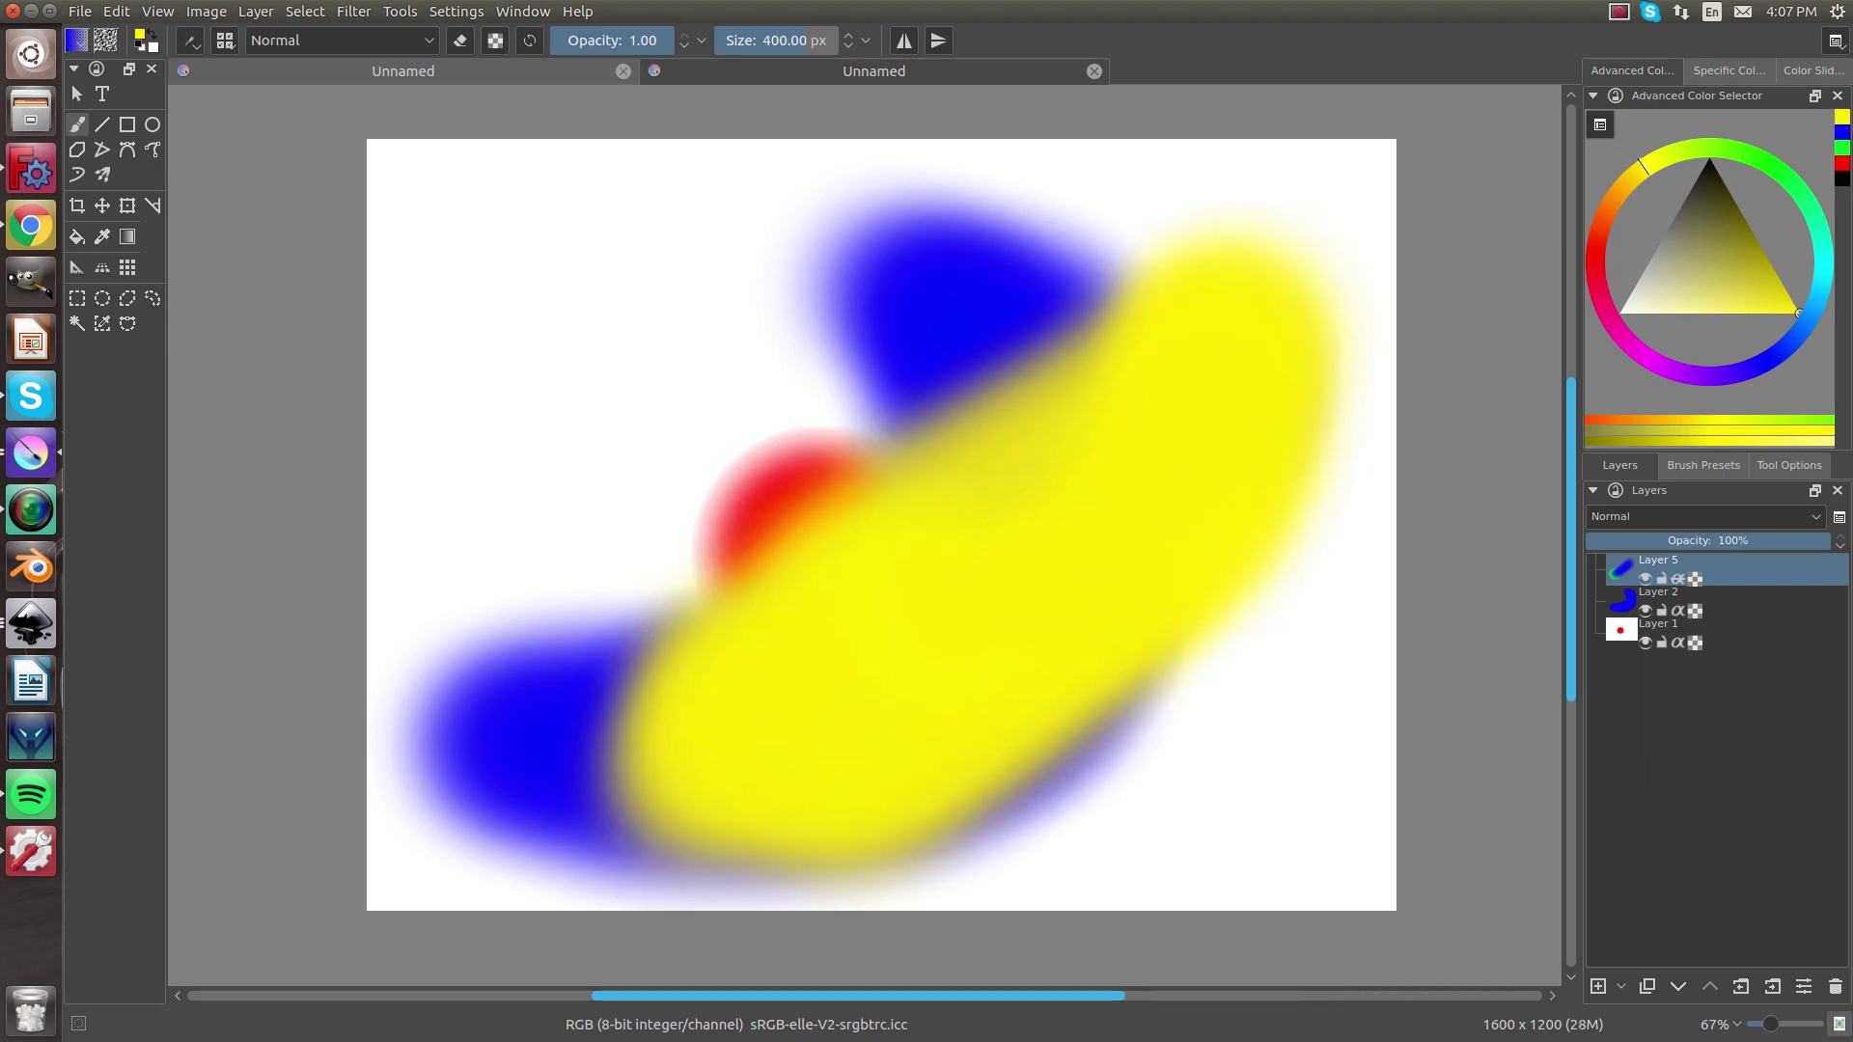
Undo the extra blue and yellow airbrush strokes, leaving only the three red, green and blue circles
key("ctrl+z")
key("ctrl+z")
key("ctrl+z")
key("ctrl+z")
key("ctrl+z")
key("ctrl+z")
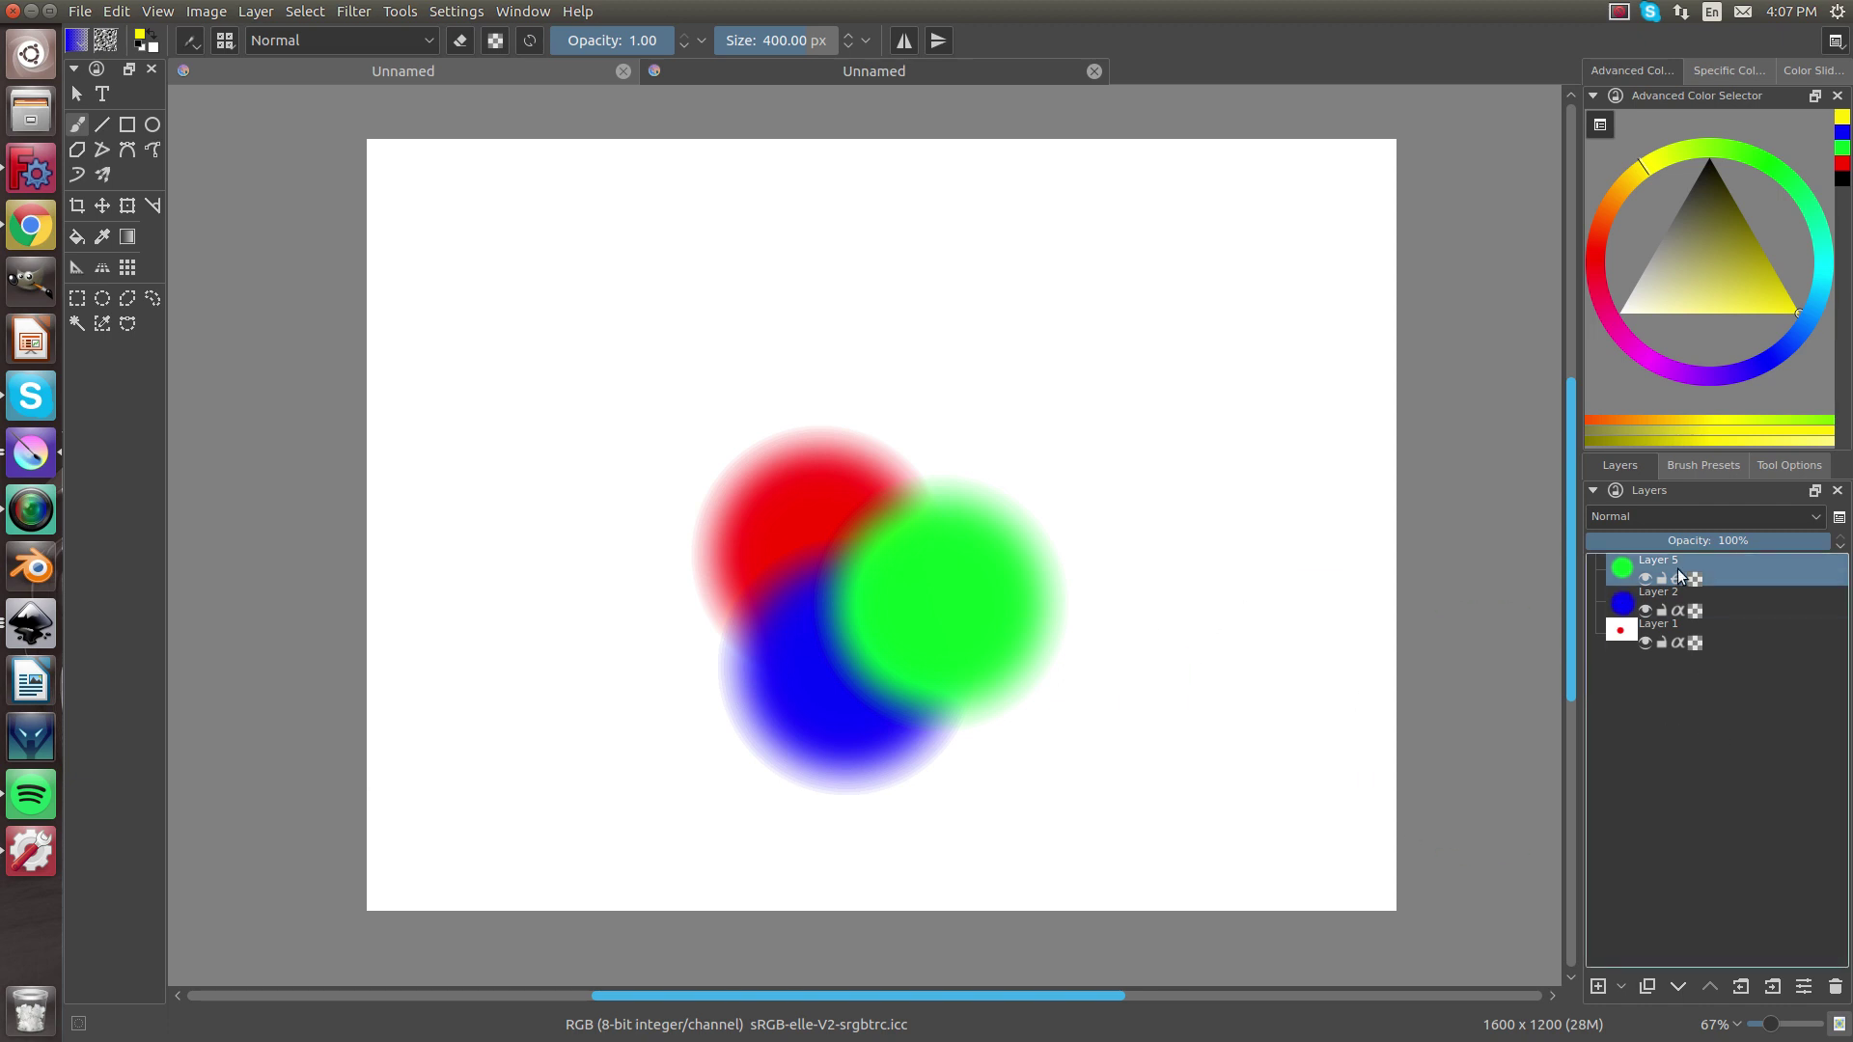
mouse_move(1671, 600)
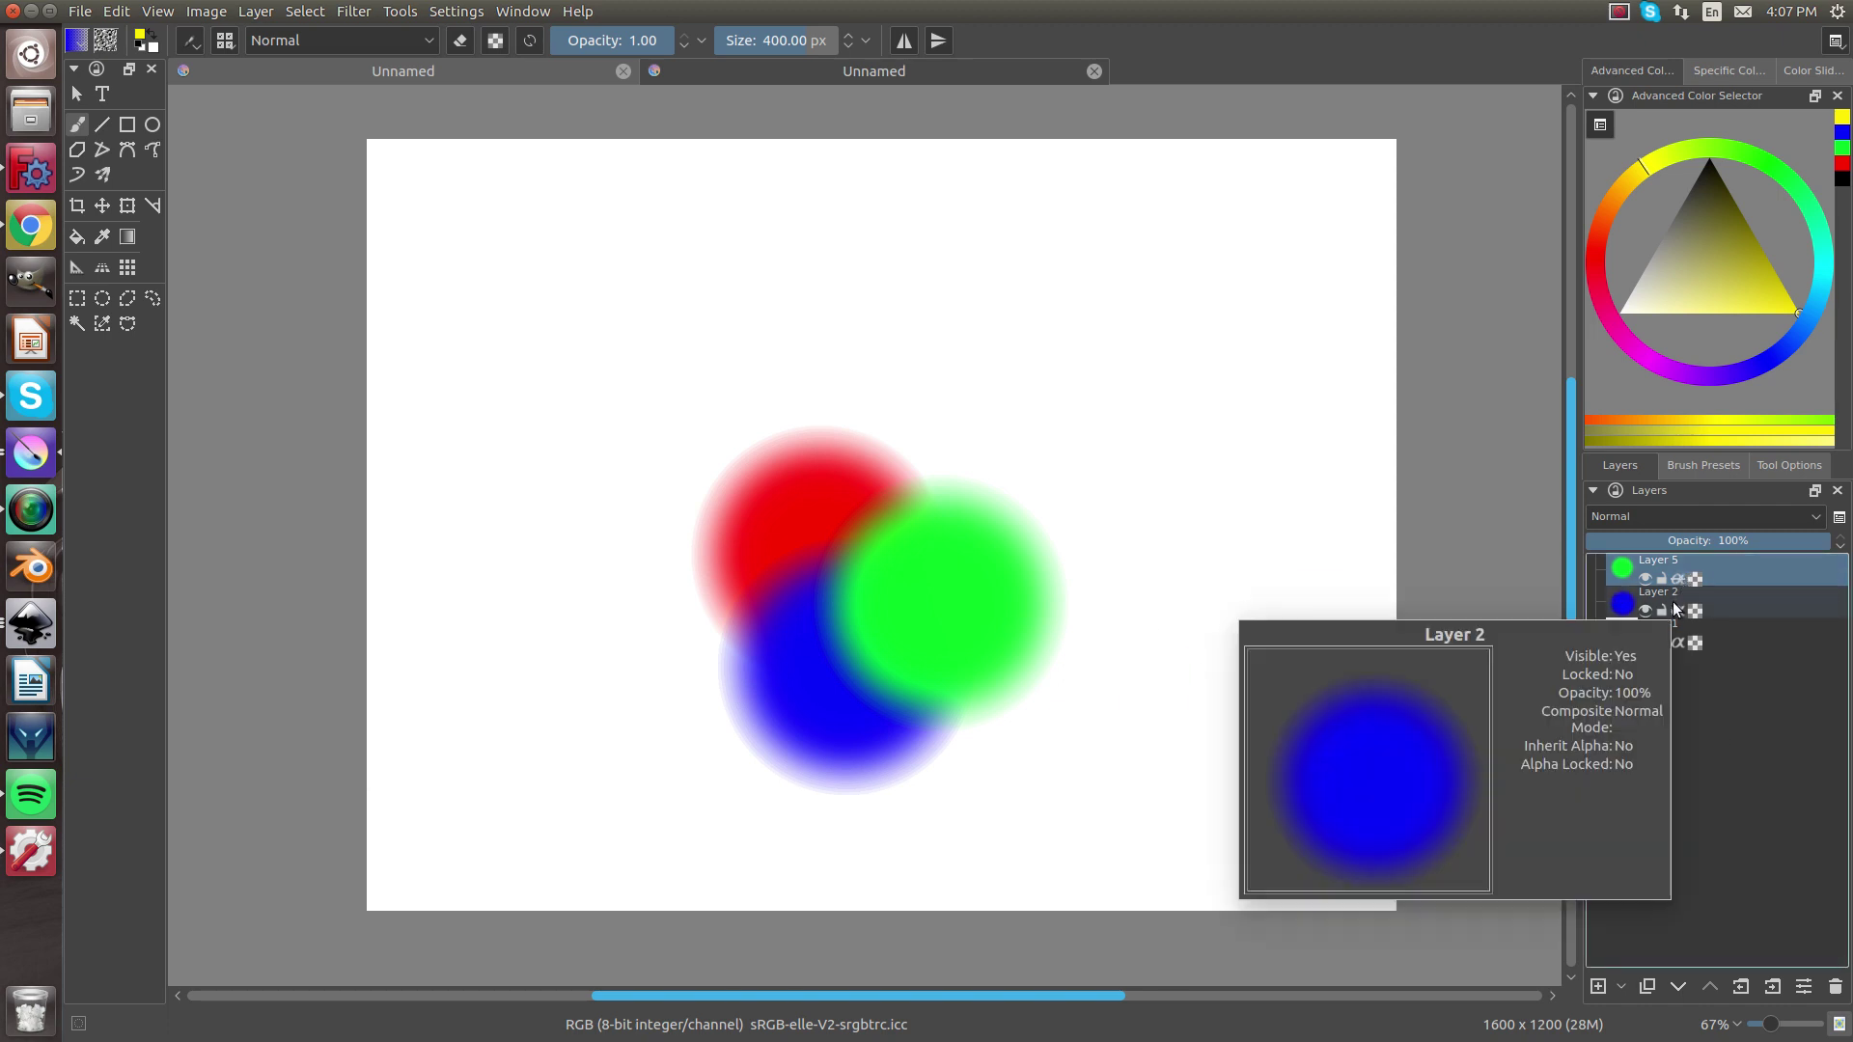